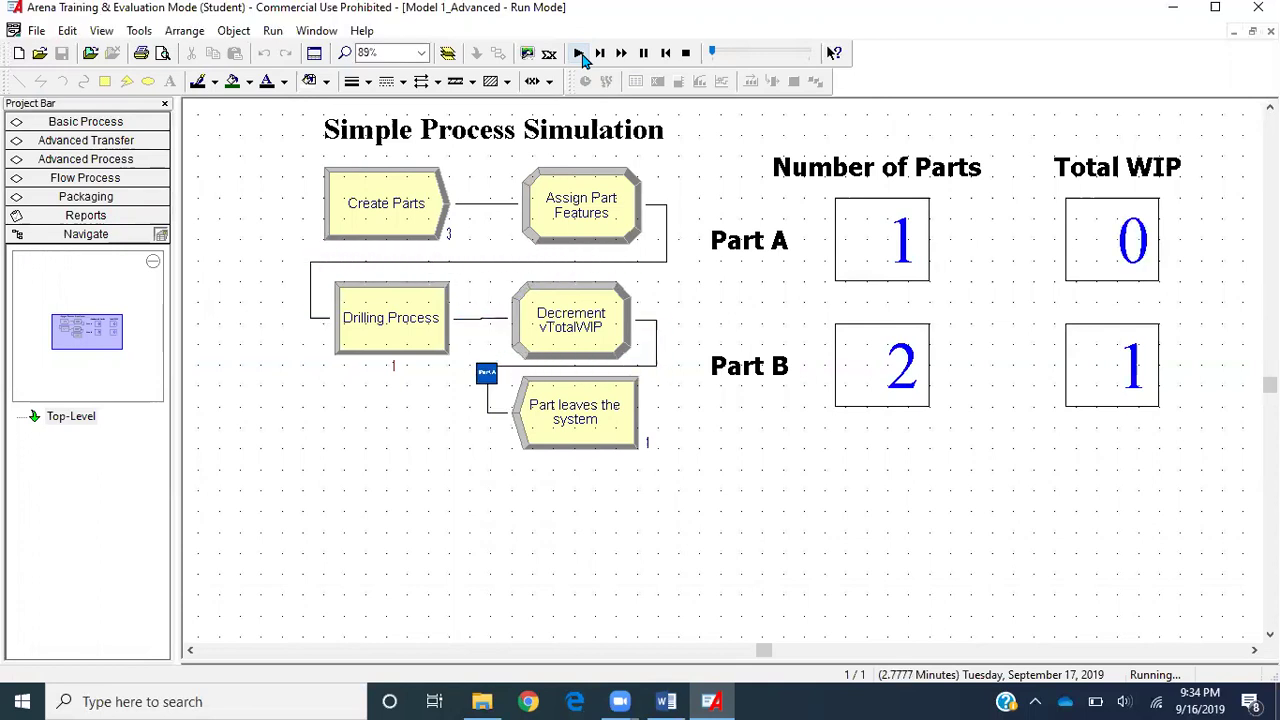
- Stop the simulation run and set the Create Parts module's time between arrivals to 1 minute
{"action": "left_click", "coordinate": [686, 56]}
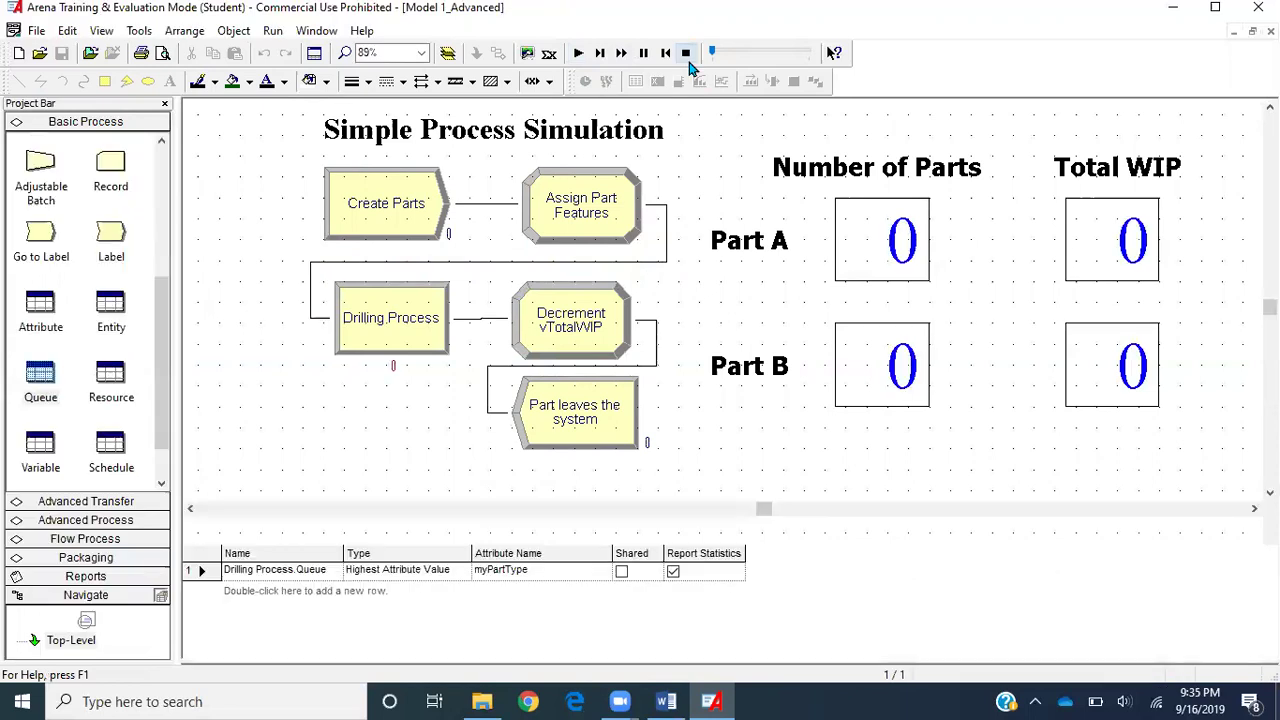
{"action": "double_click", "coordinate": [413, 207]}
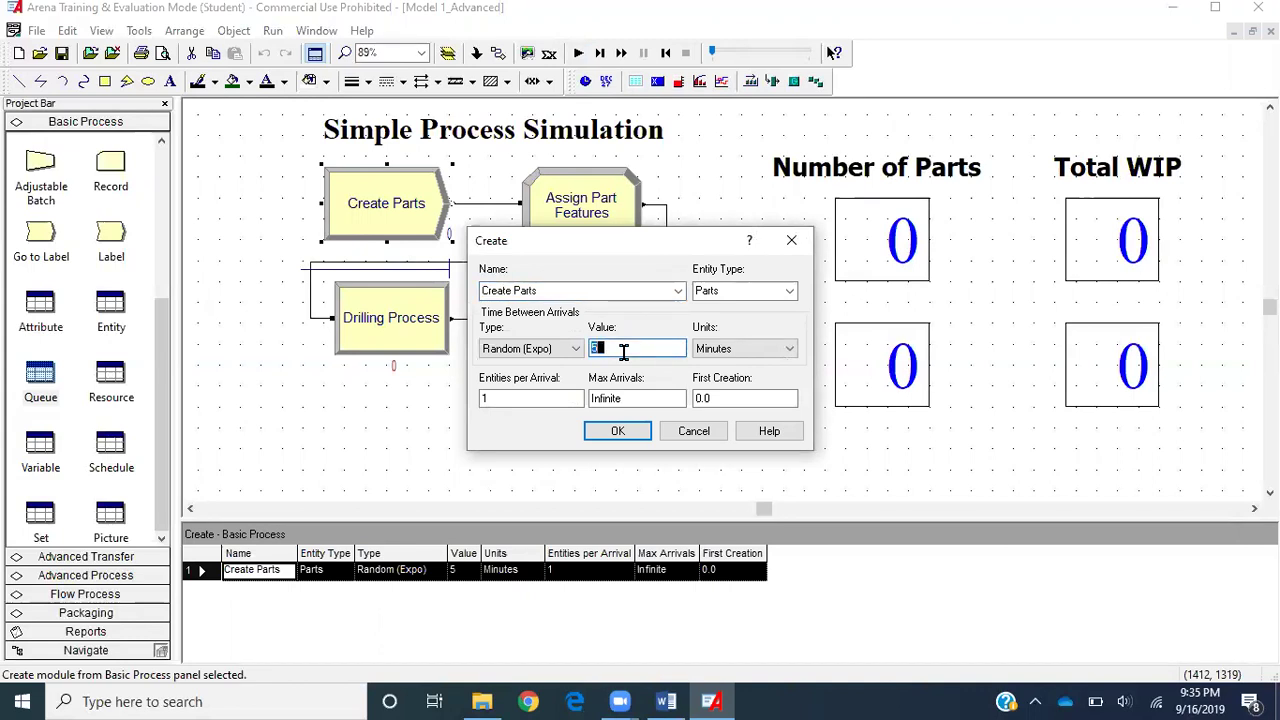
{"action": "left_click", "coordinate": [618, 431]}
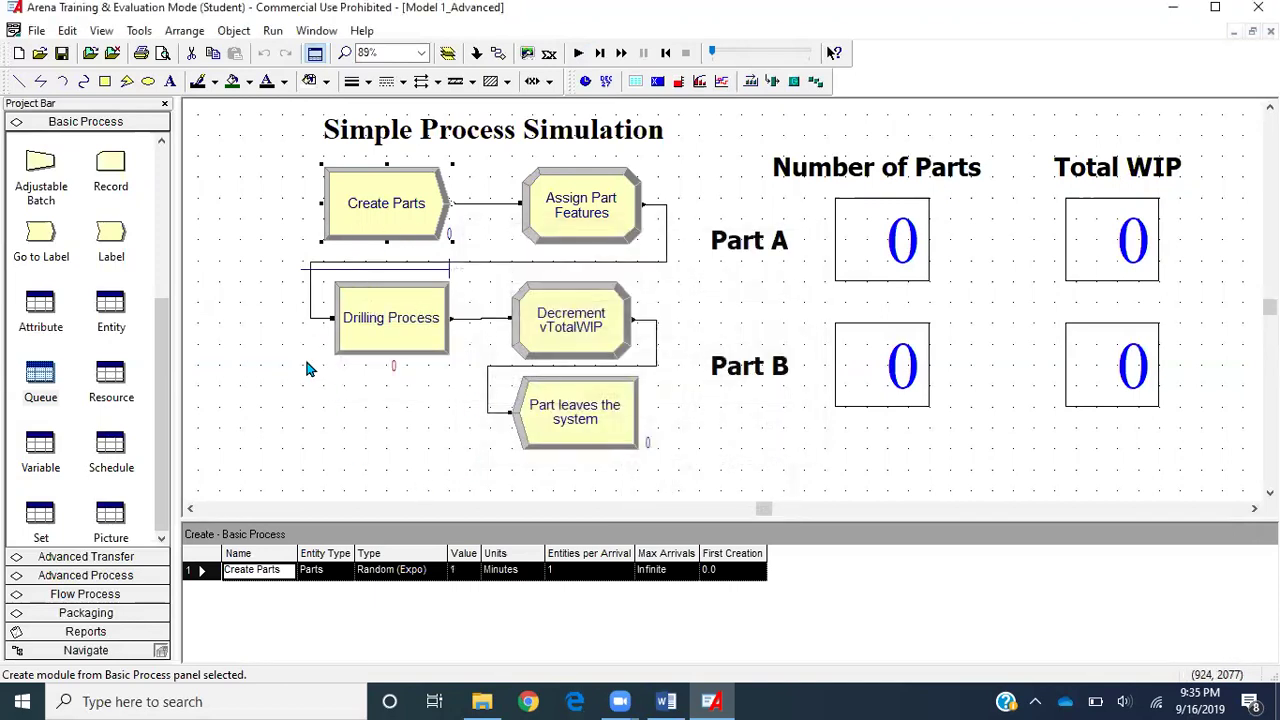
- Run the simulation to observe how Part A and Part B line up in the Drilling Process queue, and end the run
{"action": "key", "text": "plus"}
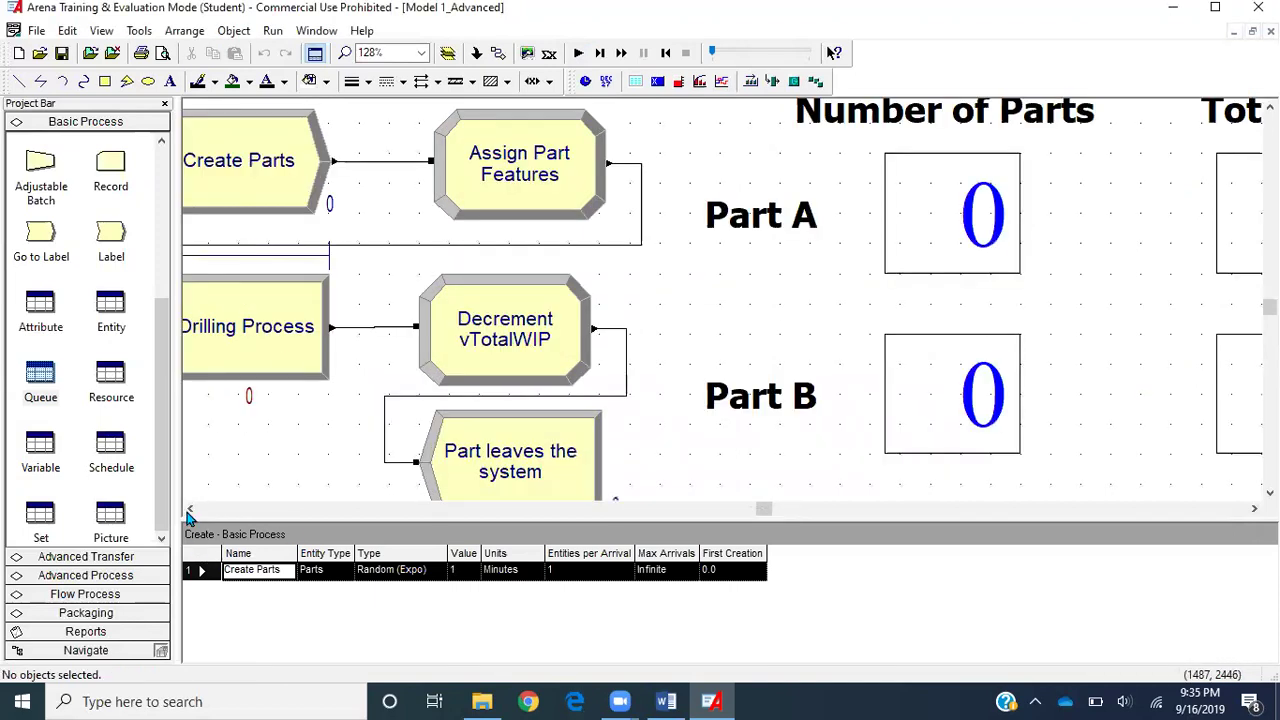
{"action": "left_click", "coordinate": [190, 508]}
{"action": "scroll", "coordinate": [732, 336], "scroll_direction": "up", "scroll_amount": 1}
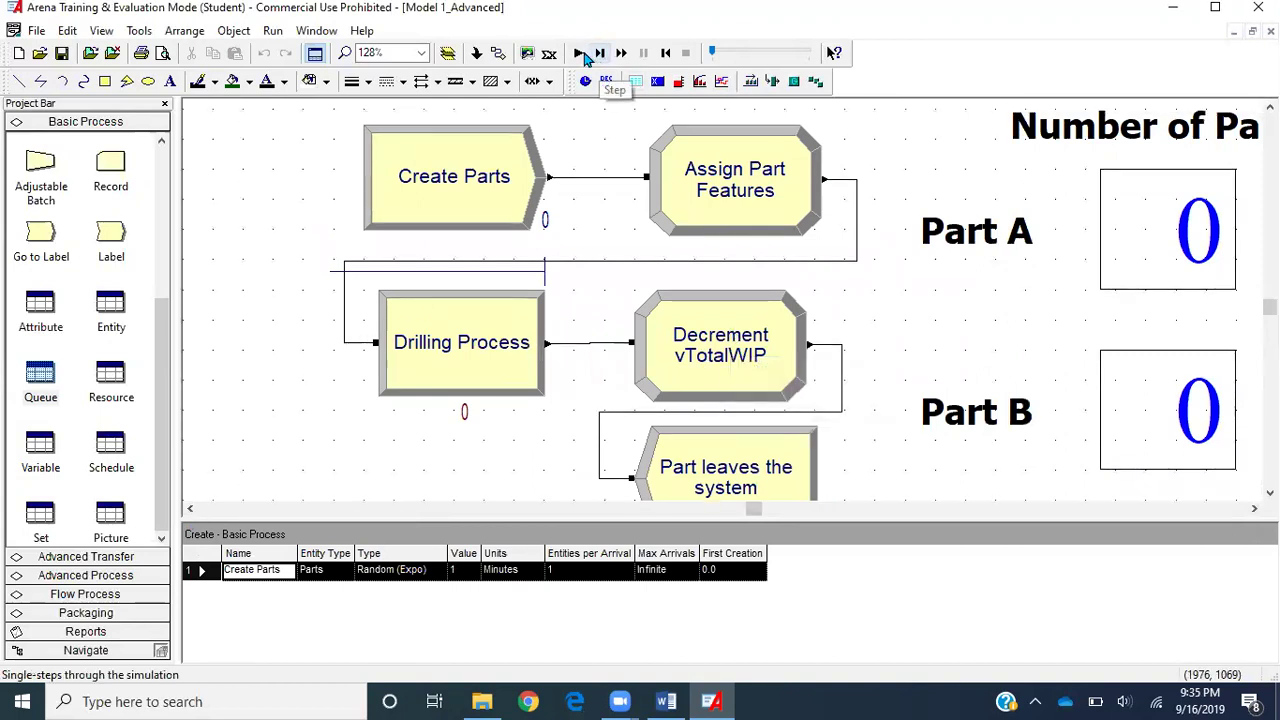
{"action": "left_click", "coordinate": [578, 53]}
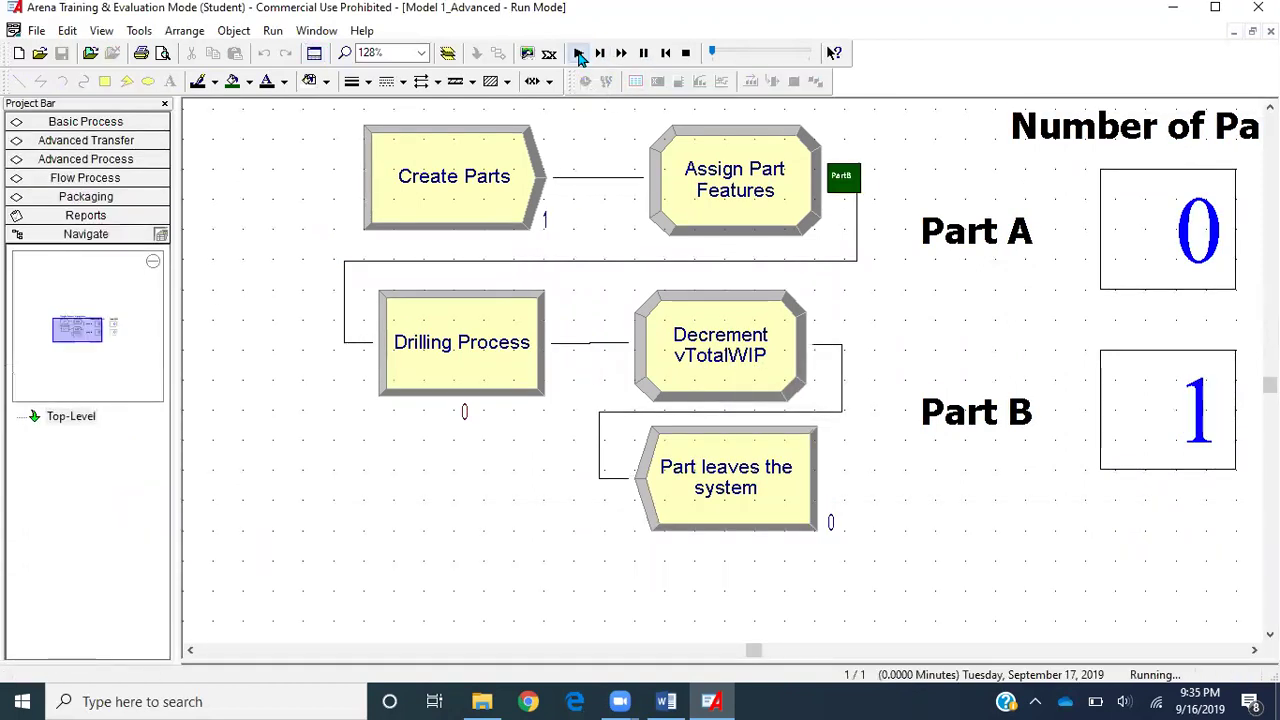
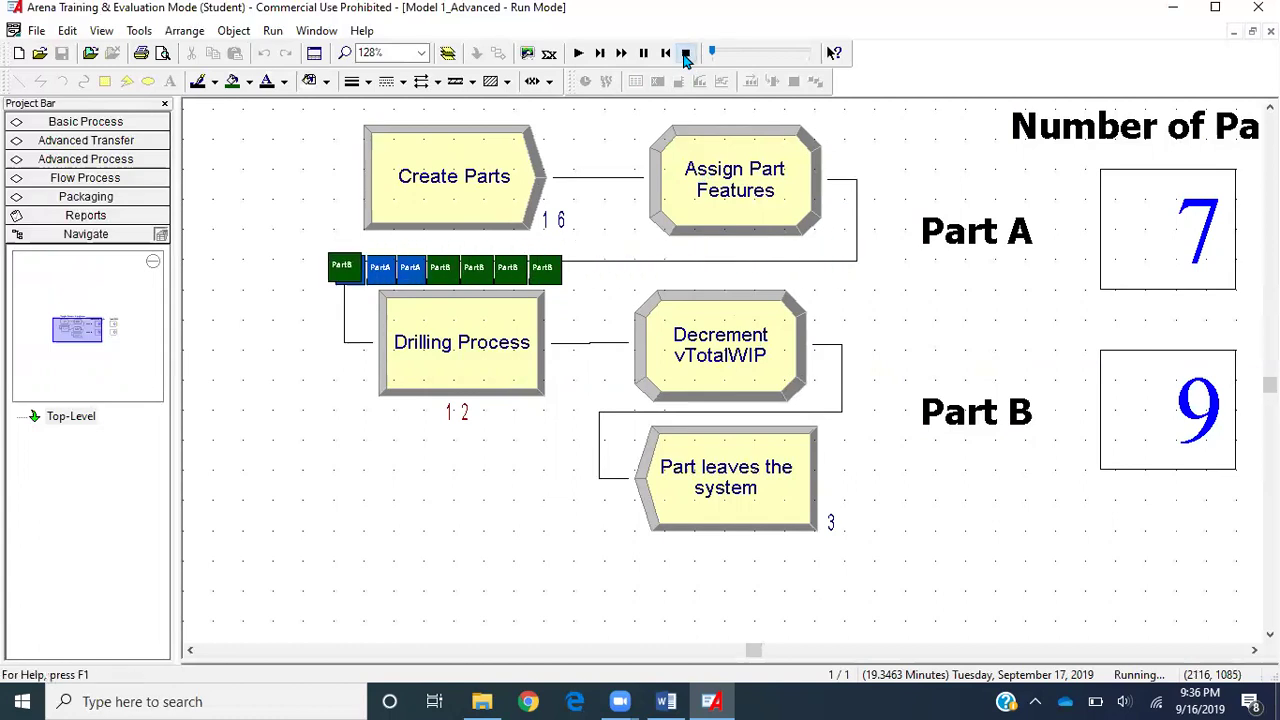
{"action": "left_click", "coordinate": [686, 54]}
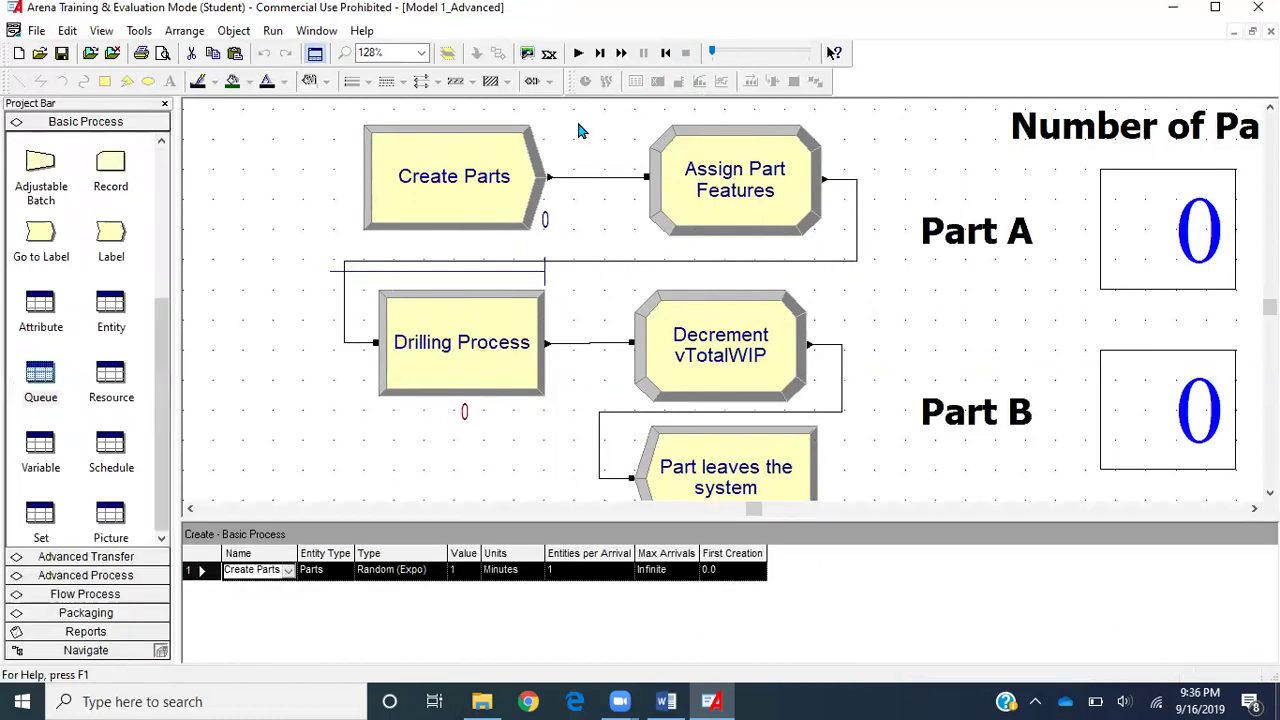
- Set the Create Parts module's time between arrivals to 5 minutes
{"action": "double_click", "coordinate": [512, 180]}
{"action": "double_click", "coordinate": [664, 348]}
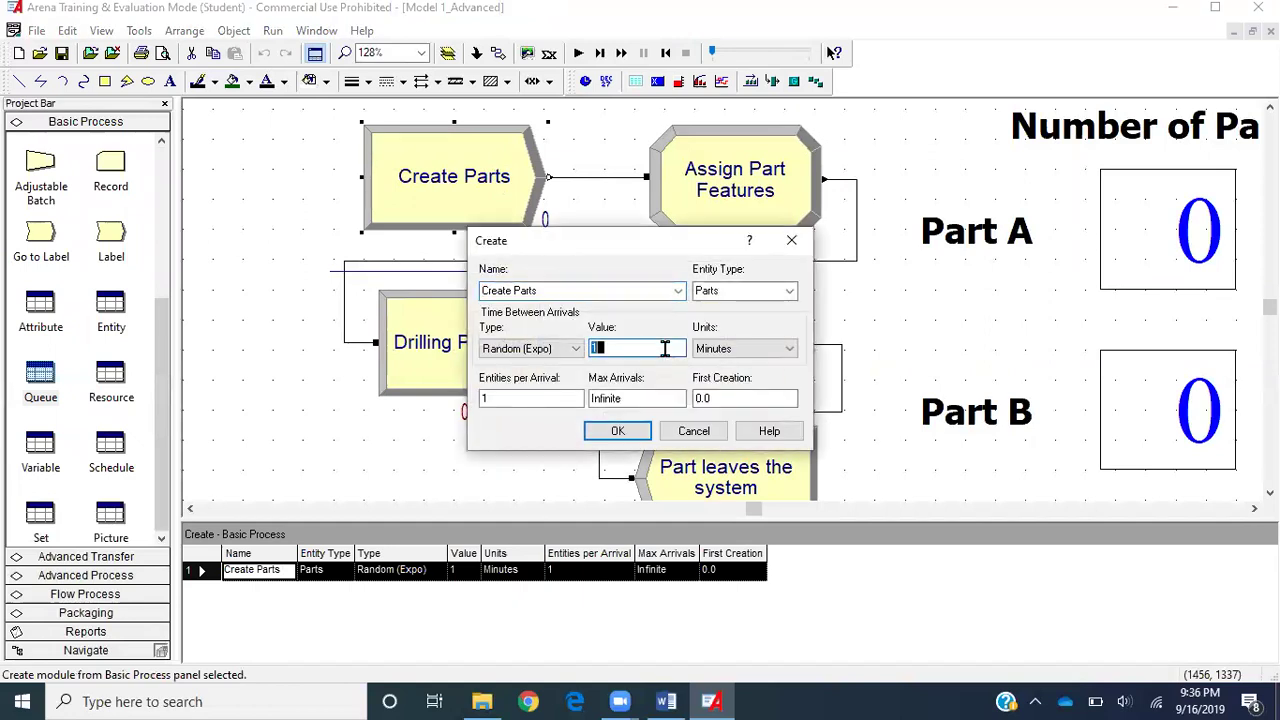
{"action": "type", "text": "1"}
{"action": "left_click", "coordinate": [617, 430]}
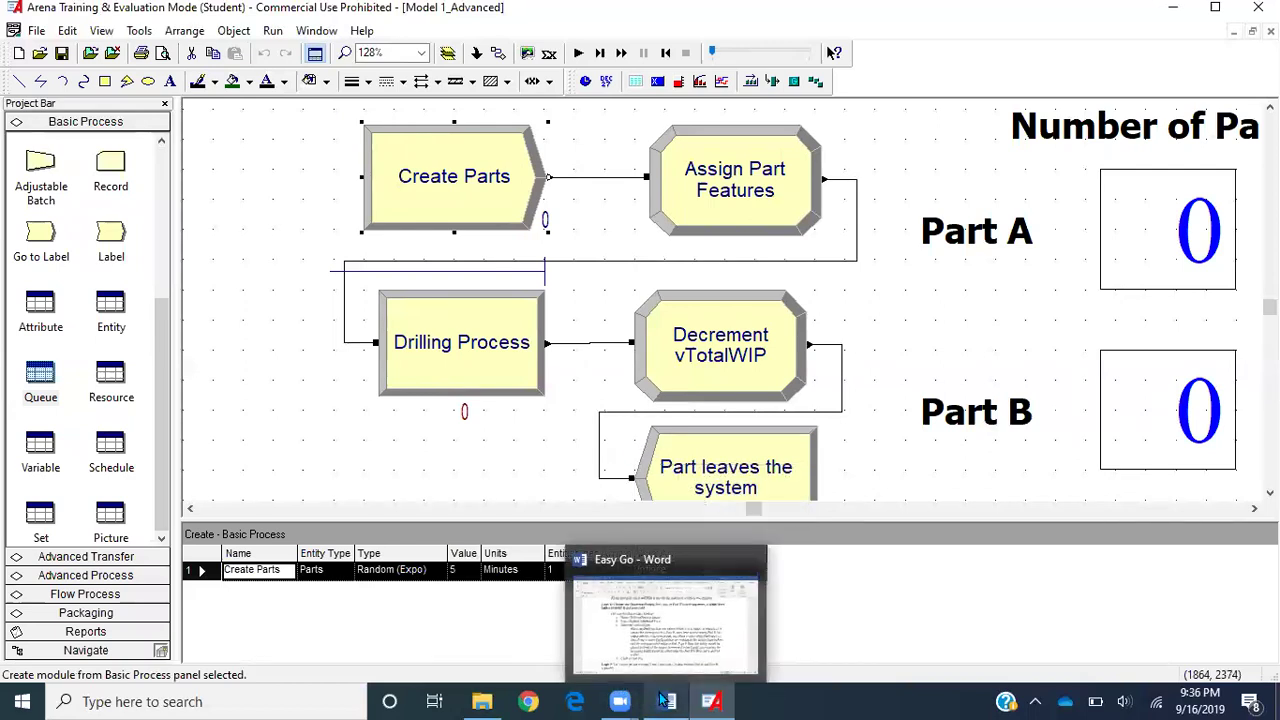
- Switch to the Easy Go document in Word and read the Logic 9 instructions on average total time per part
{"action": "left_click", "coordinate": [663, 701]}
{"action": "left_click", "coordinate": [565, 281]}
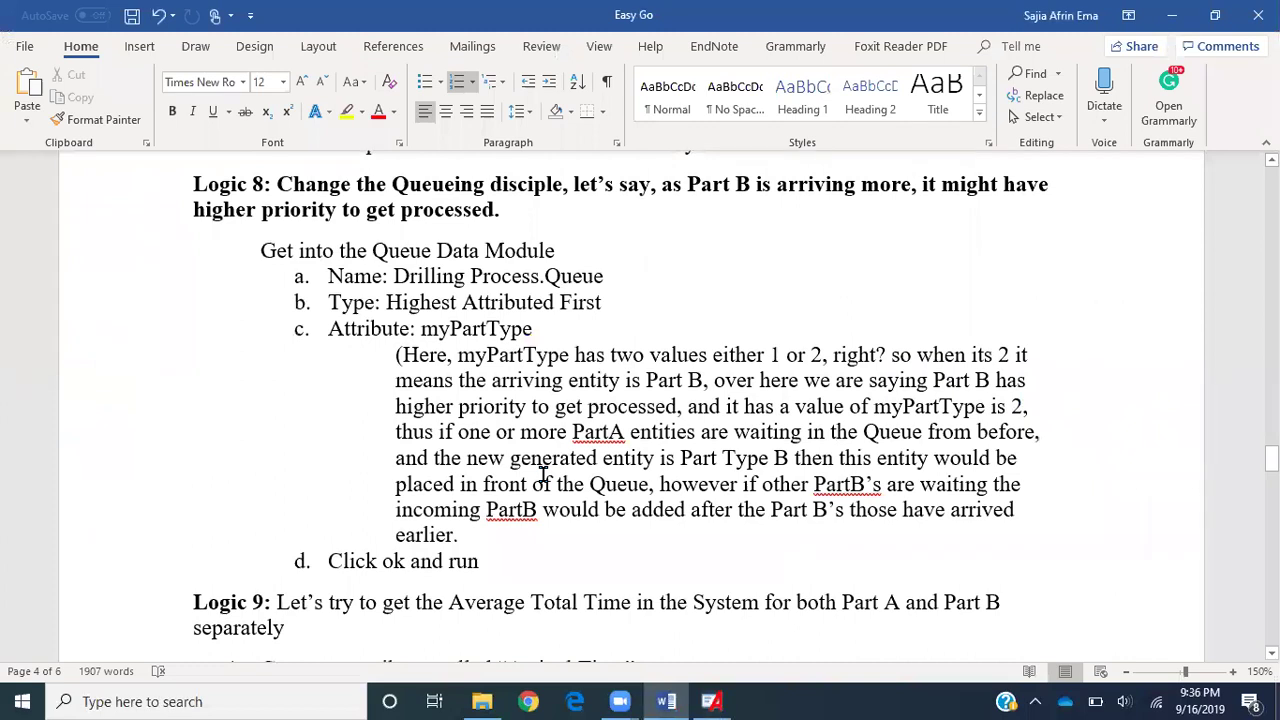
{"action": "scroll", "coordinate": [543, 474], "scroll_direction": "down", "scroll_amount": 1}
{"action": "scroll", "coordinate": [543, 474], "scroll_direction": "down", "scroll_amount": 10}
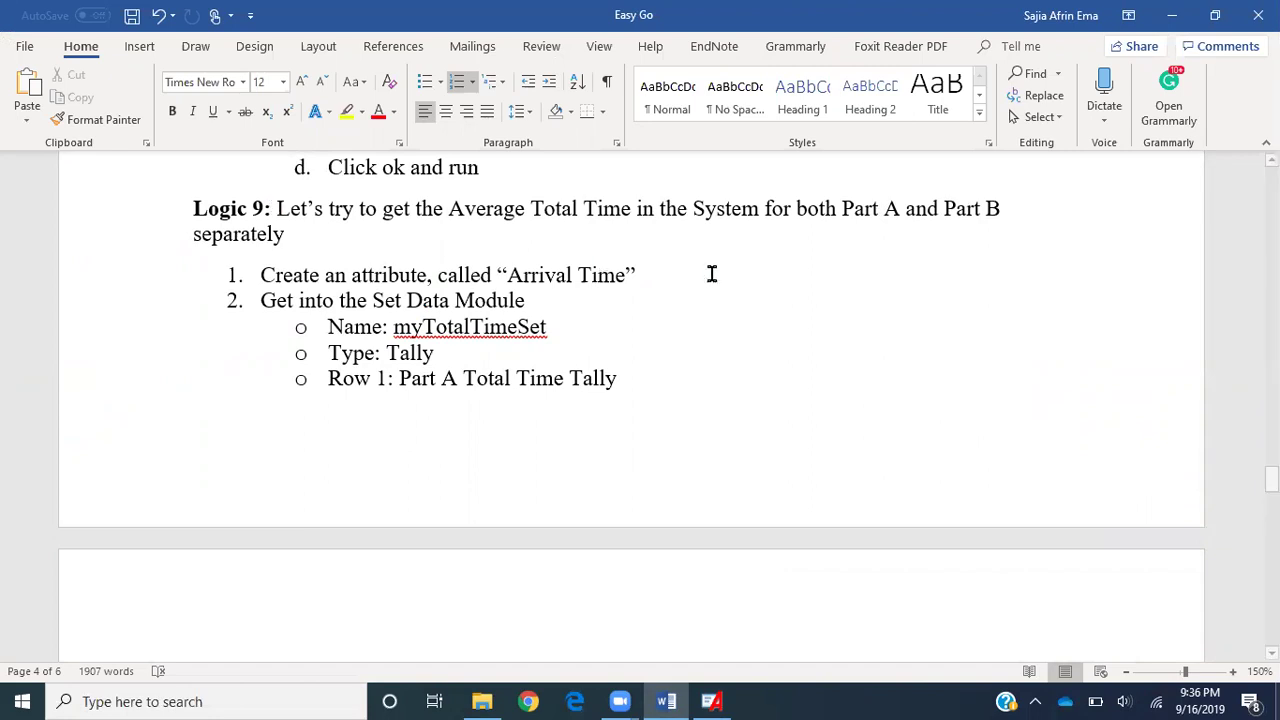
{"action": "left_click", "coordinate": [295, 233]}
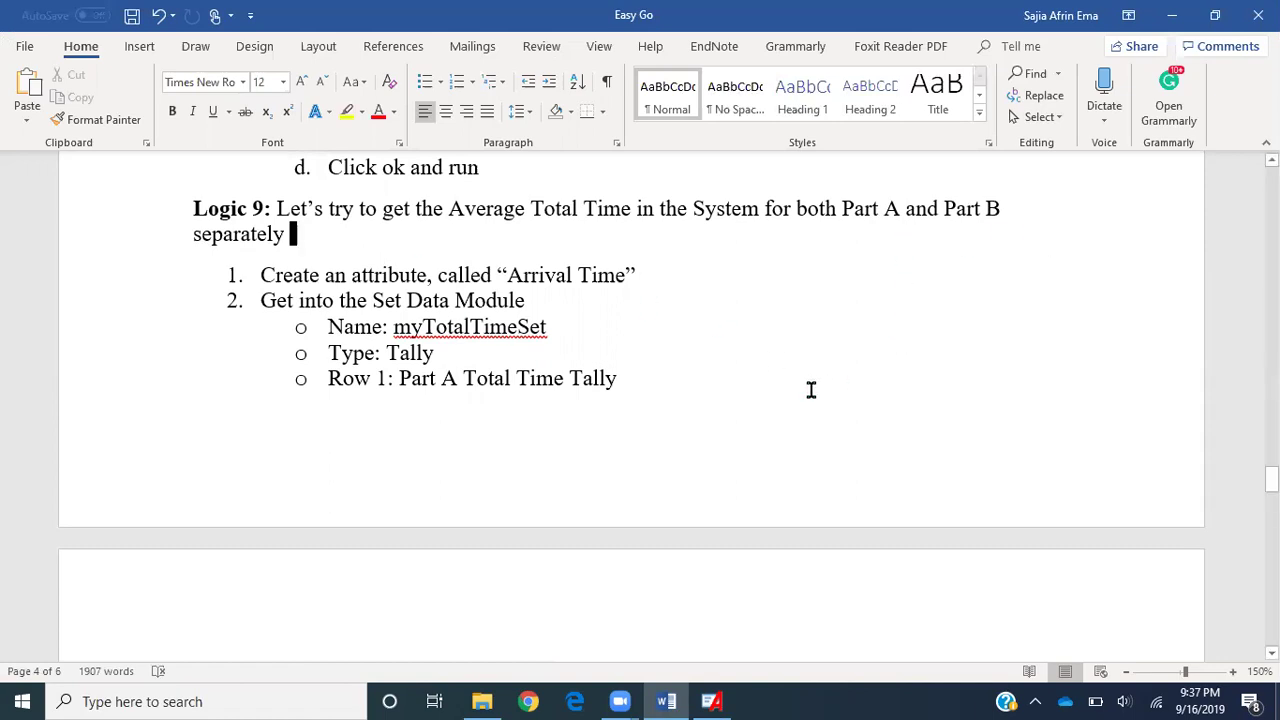
- Switch back to Arena and add a new attribute named myArrivalTime to the Attribute data module
{"action": "left_click", "coordinate": [712, 701]}
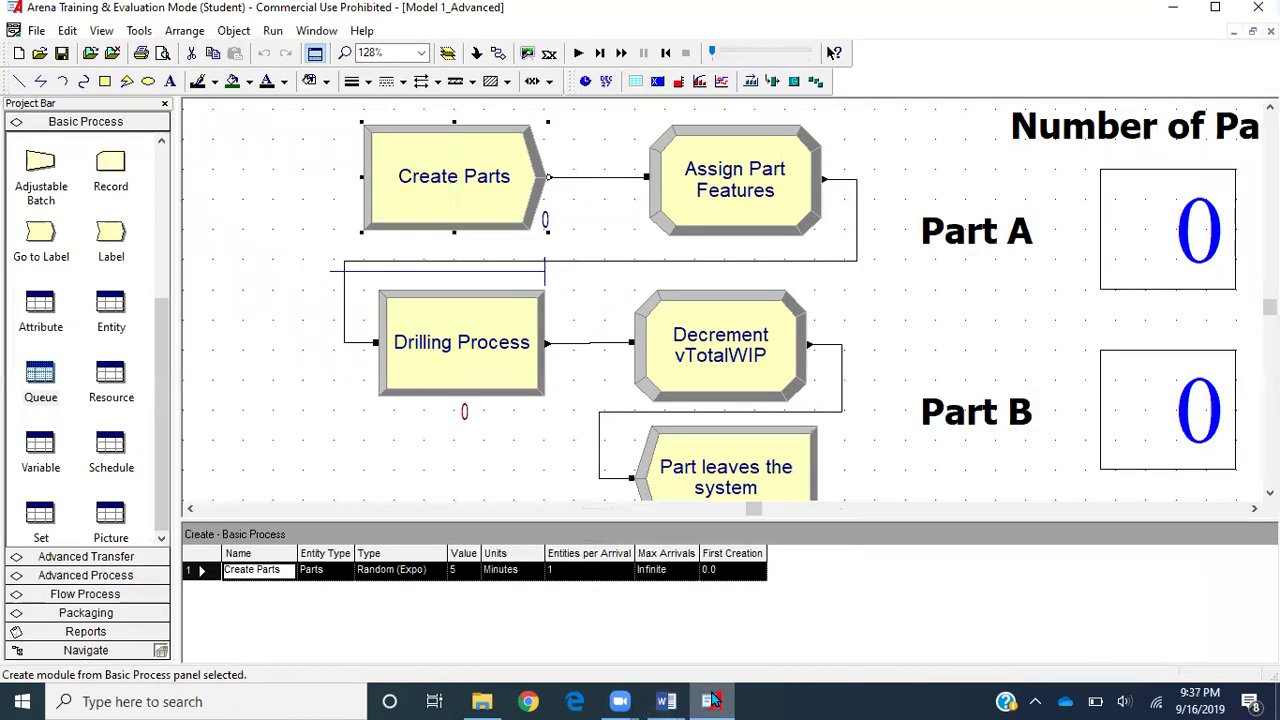
{"action": "left_click", "coordinate": [276, 436]}
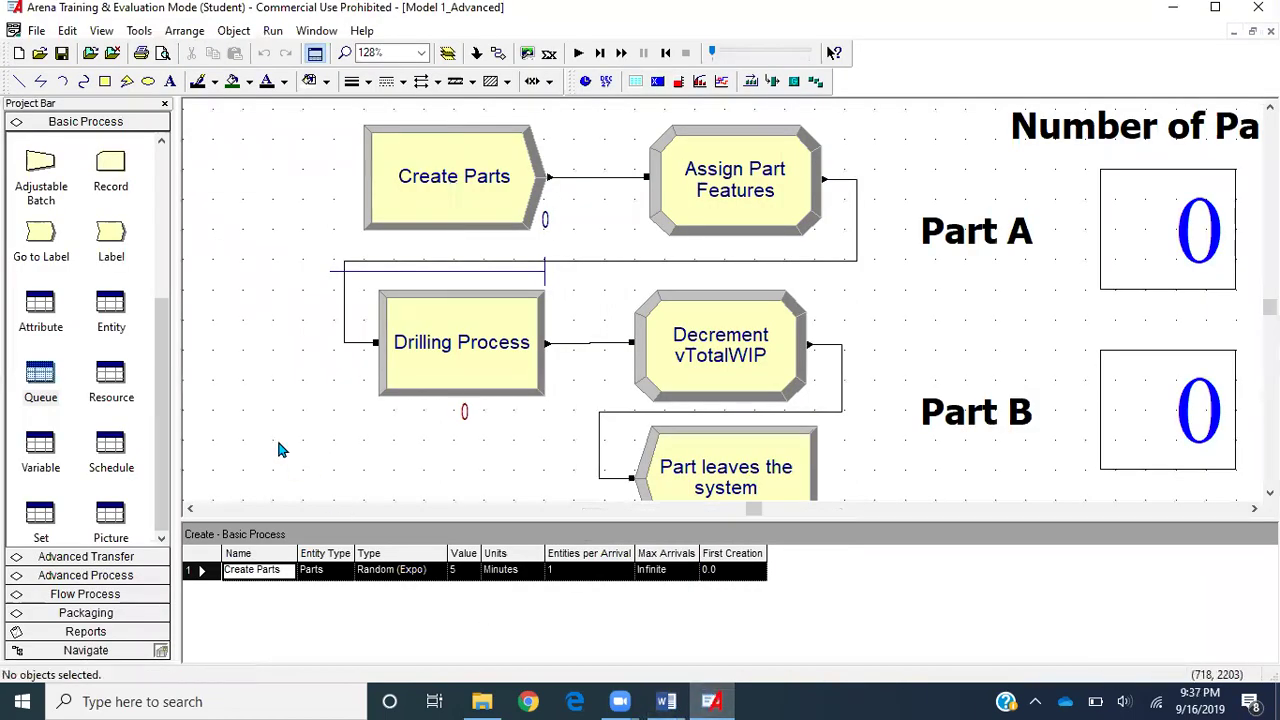
{"action": "left_click", "coordinate": [40, 308]}
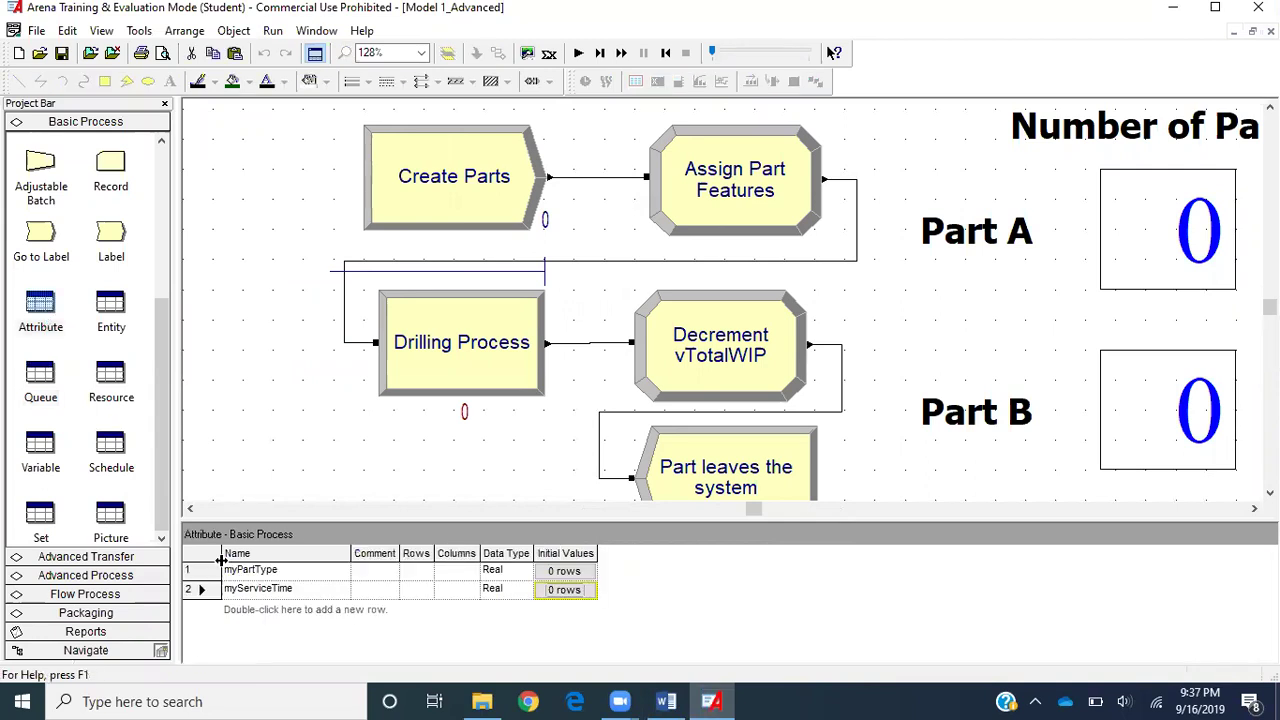
{"action": "double_click", "coordinate": [263, 612]}
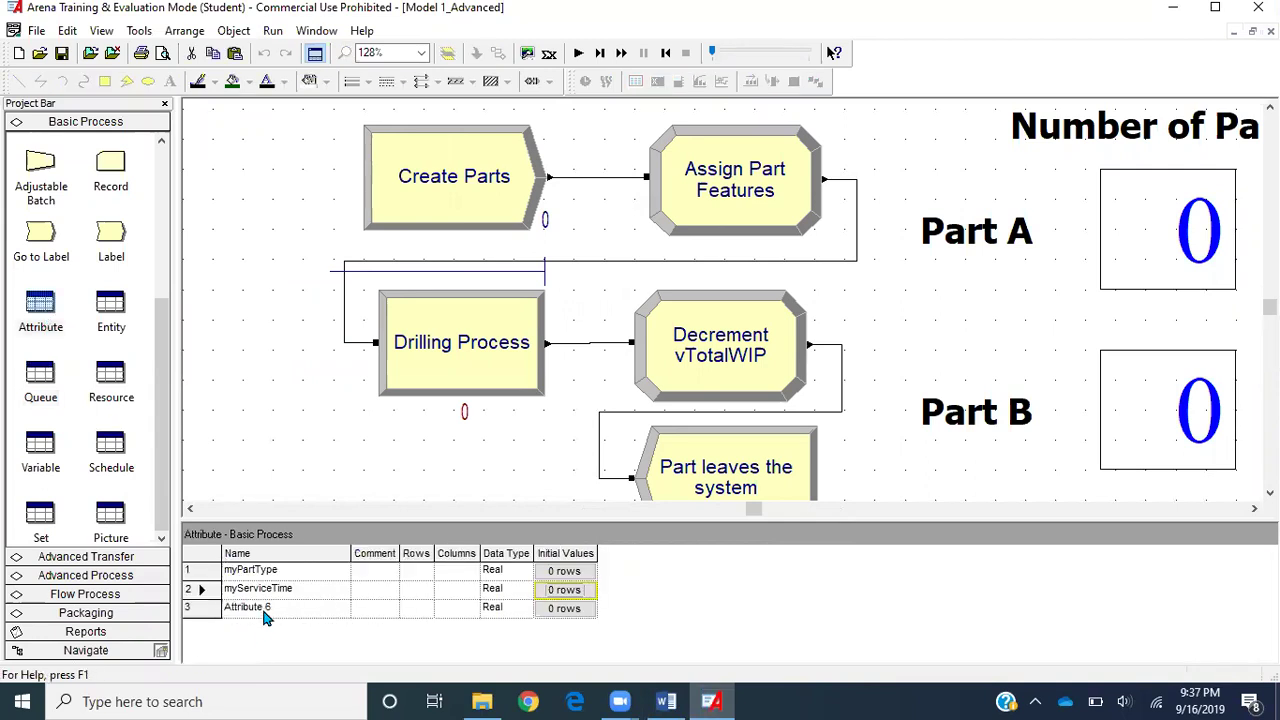
{"action": "left_click", "coordinate": [284, 607]}
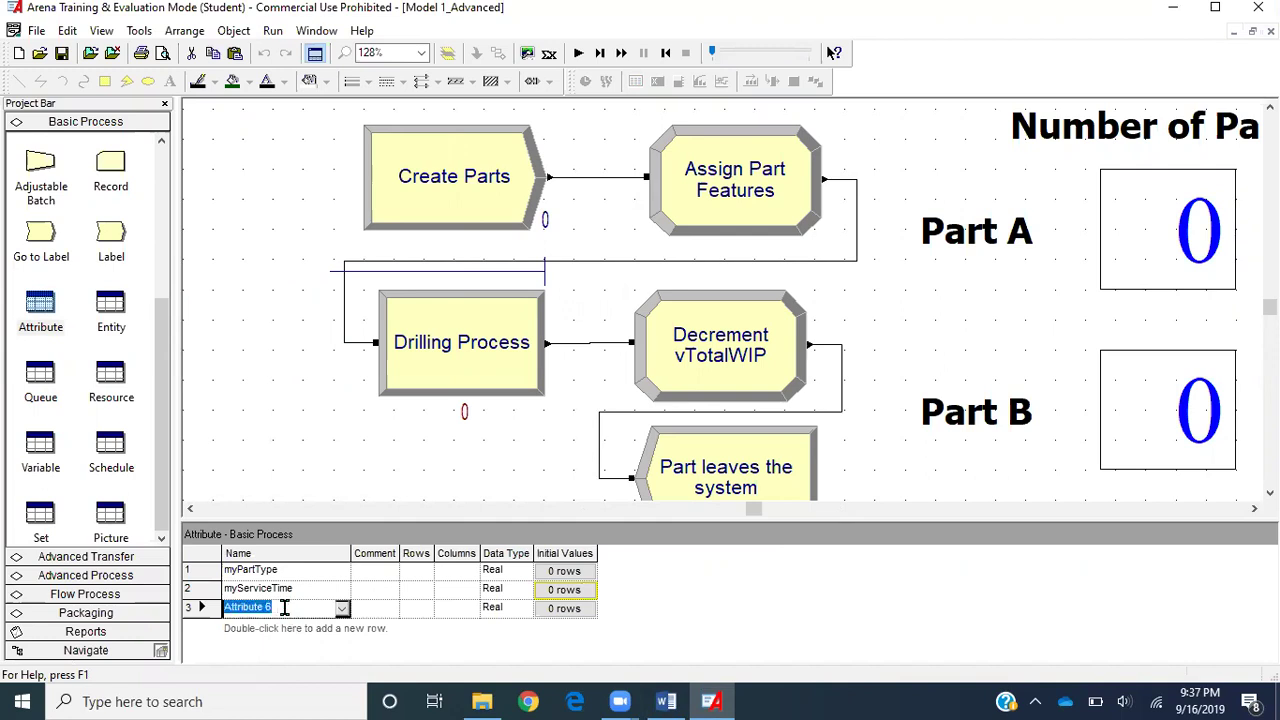
{"action": "type", "text": "myArrivalTime"}
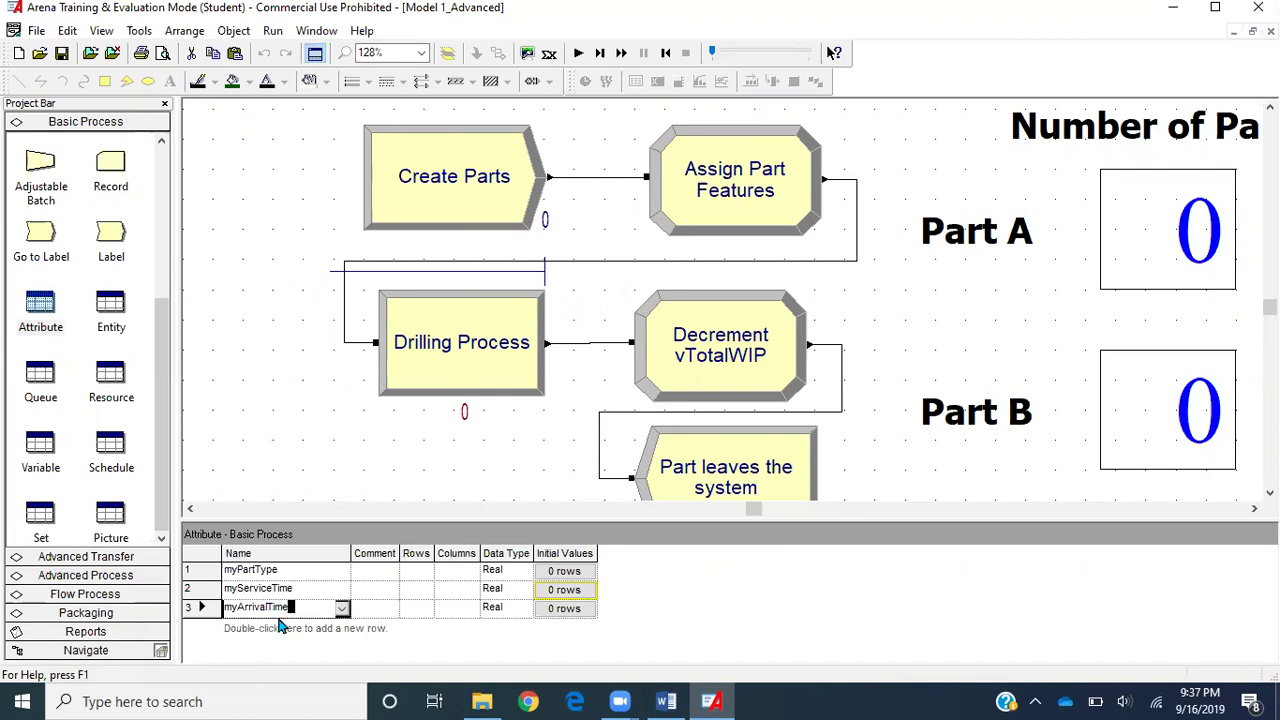
{"action": "left_click", "coordinate": [289, 412]}
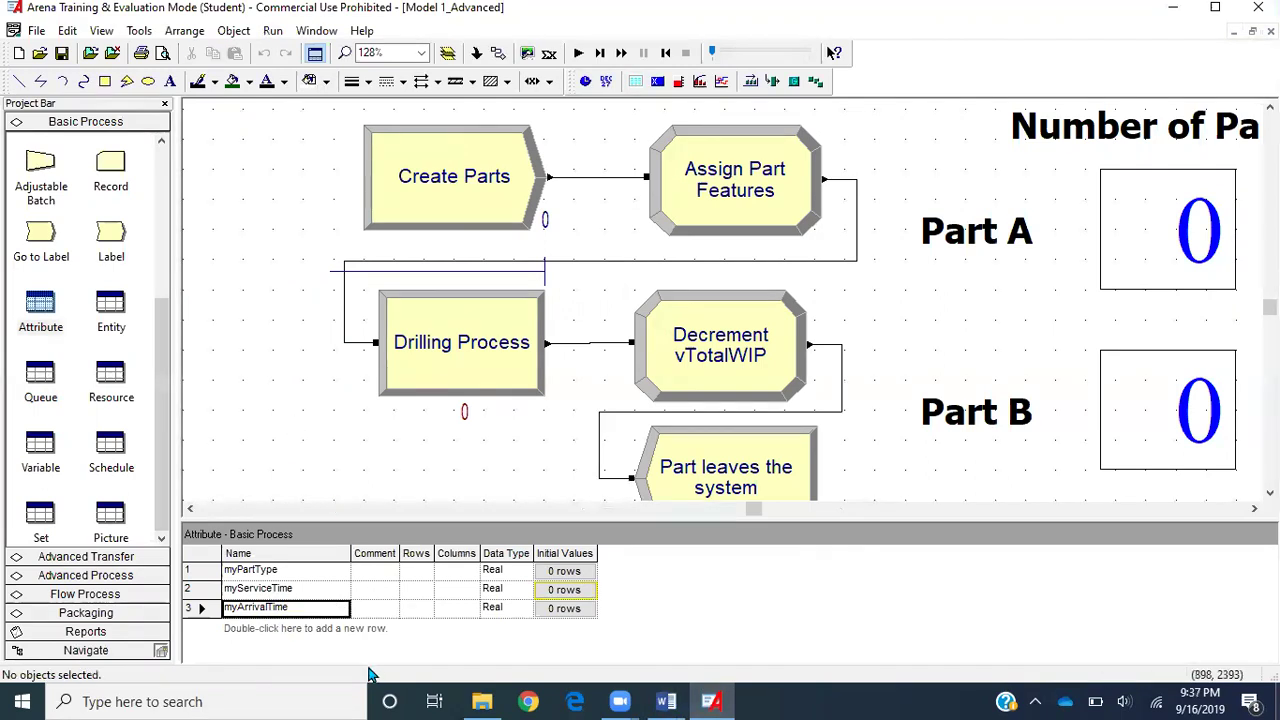
- Add a new assignment of type Attribute at the end of the Assign Part Features module's list
{"action": "double_click", "coordinate": [727, 224]}
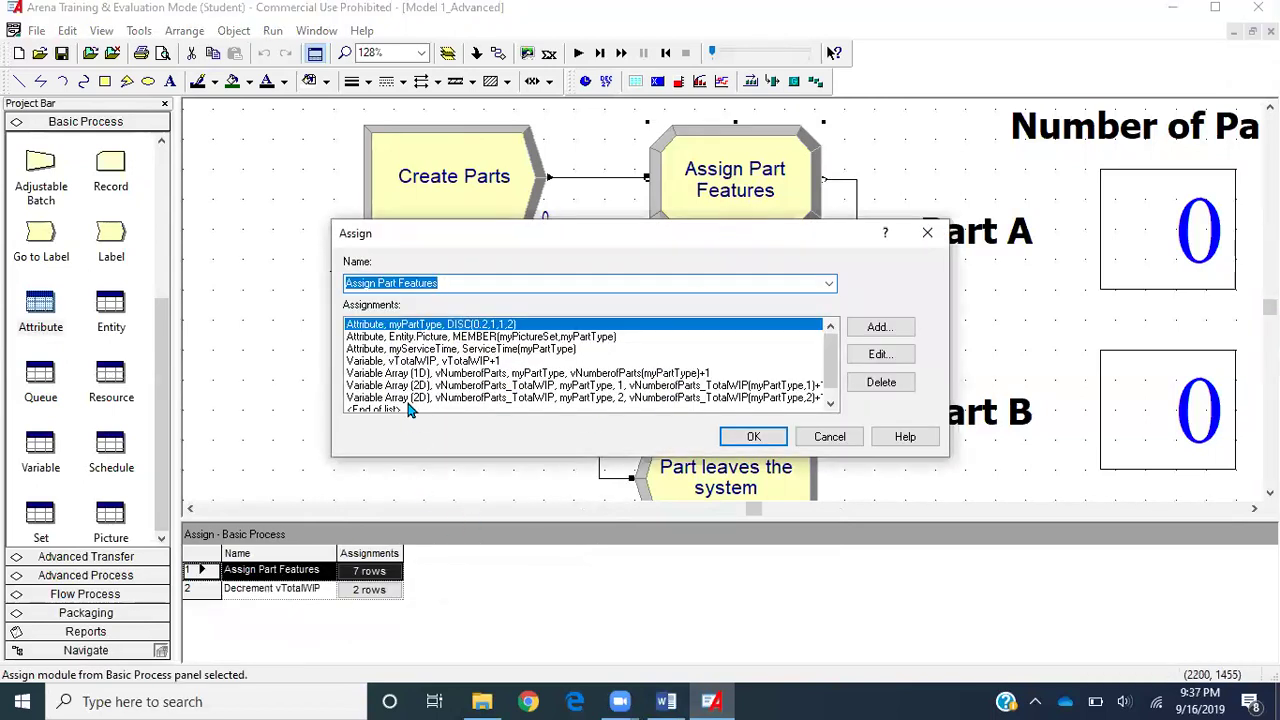
{"action": "left_click", "coordinate": [390, 410]}
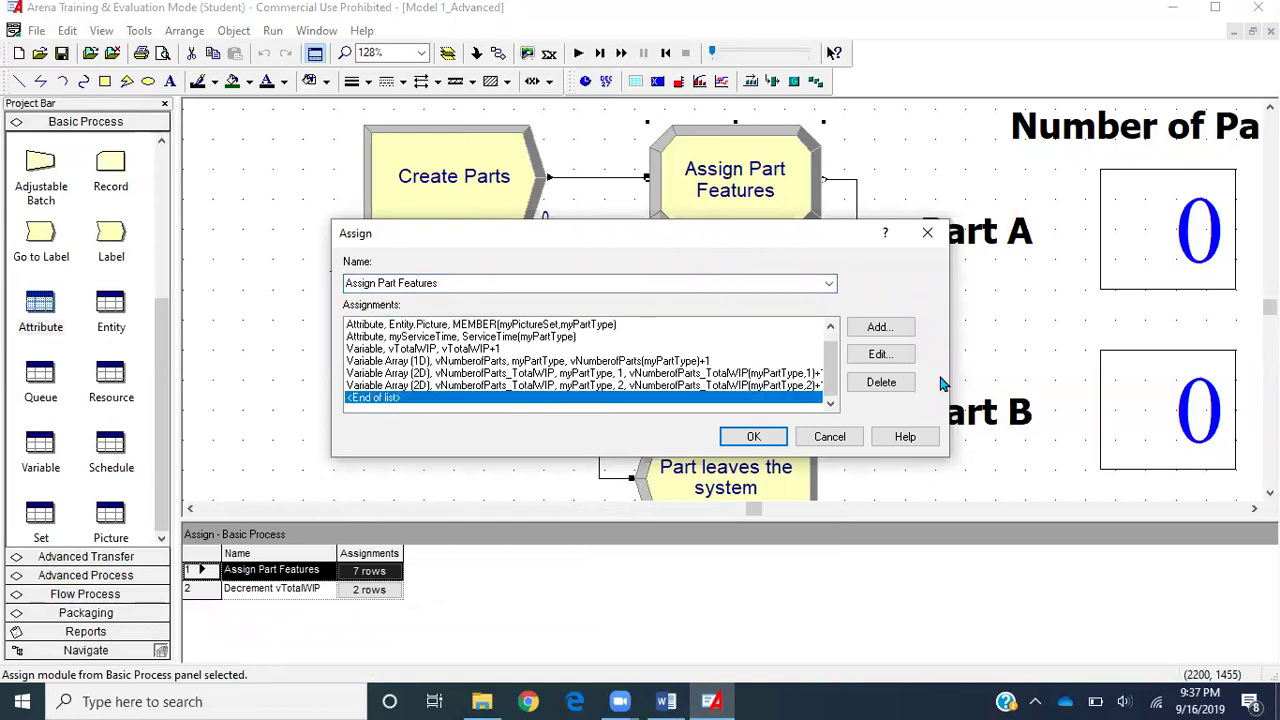
{"action": "left_click", "coordinate": [878, 328]}
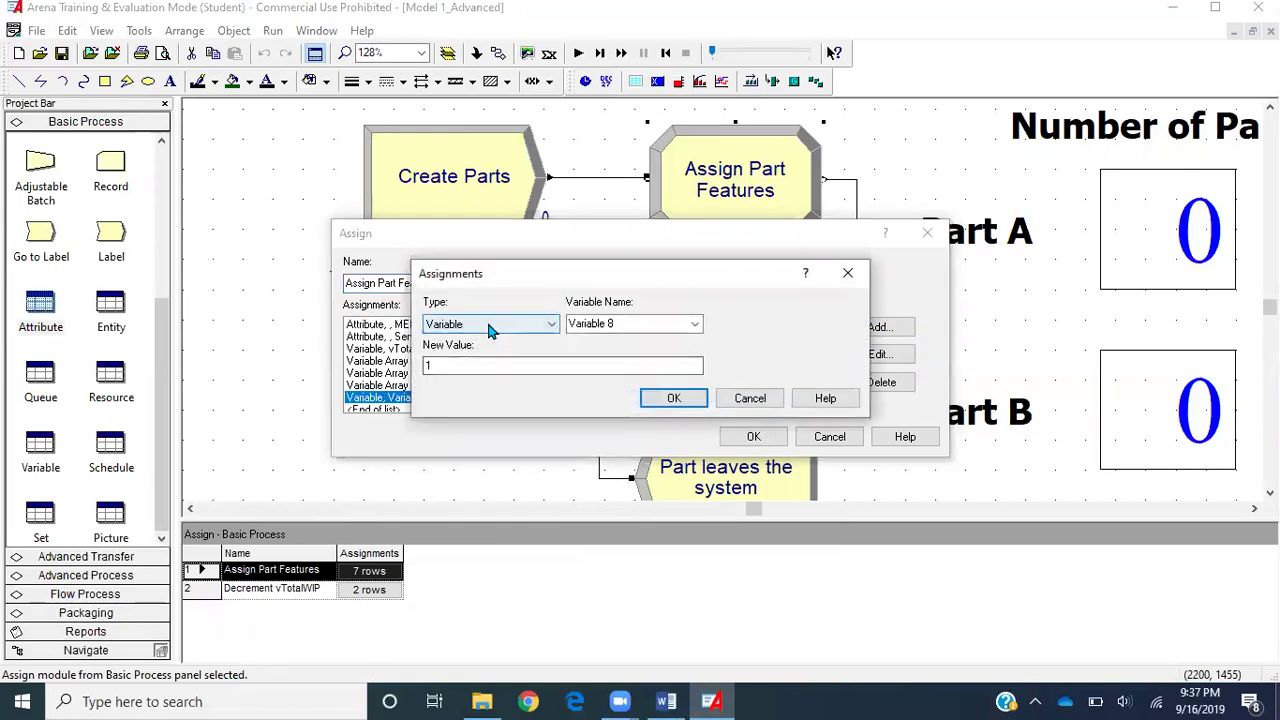
{"action": "left_click", "coordinate": [488, 324]}
{"action": "left_click", "coordinate": [470, 378]}
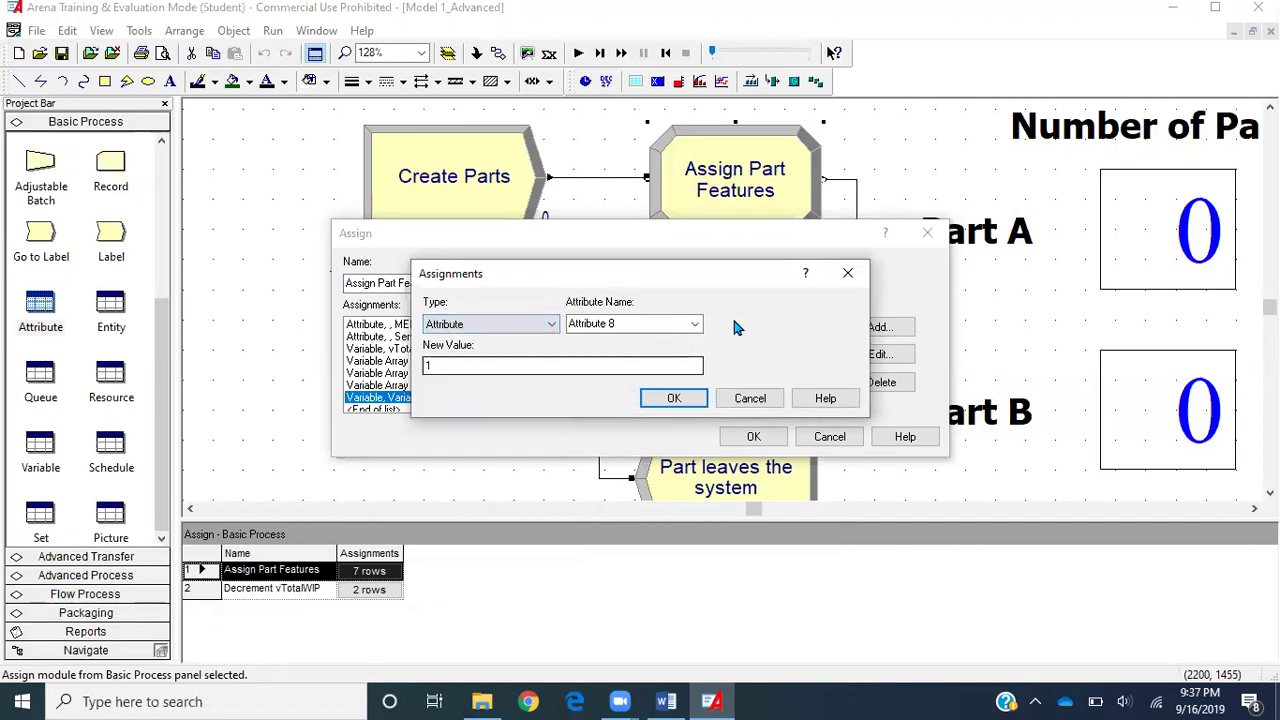
- Assign the value TNOW to the myArrivalTime attribute in the new assignment and accept the module changes
{"action": "left_click", "coordinate": [698, 325]}
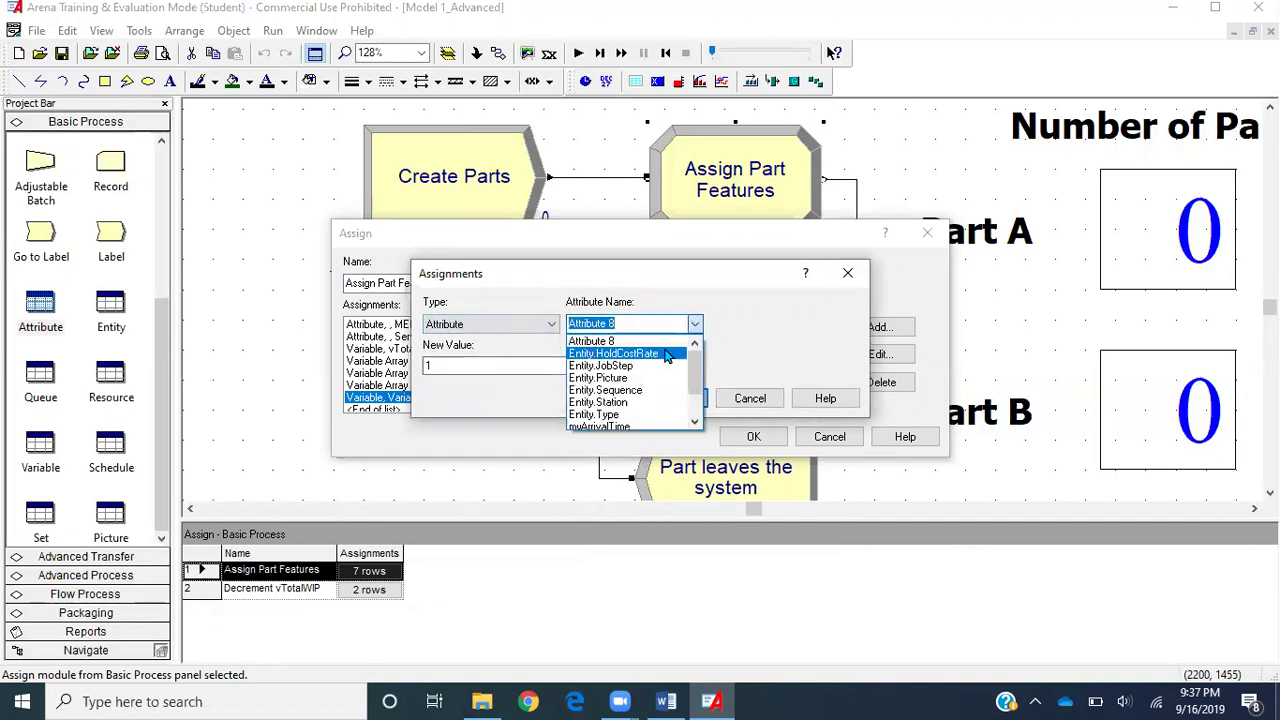
{"action": "scroll", "coordinate": [666, 356], "scroll_direction": "down", "scroll_amount": 1}
{"action": "scroll", "coordinate": [650, 375], "scroll_direction": "down", "scroll_amount": 1}
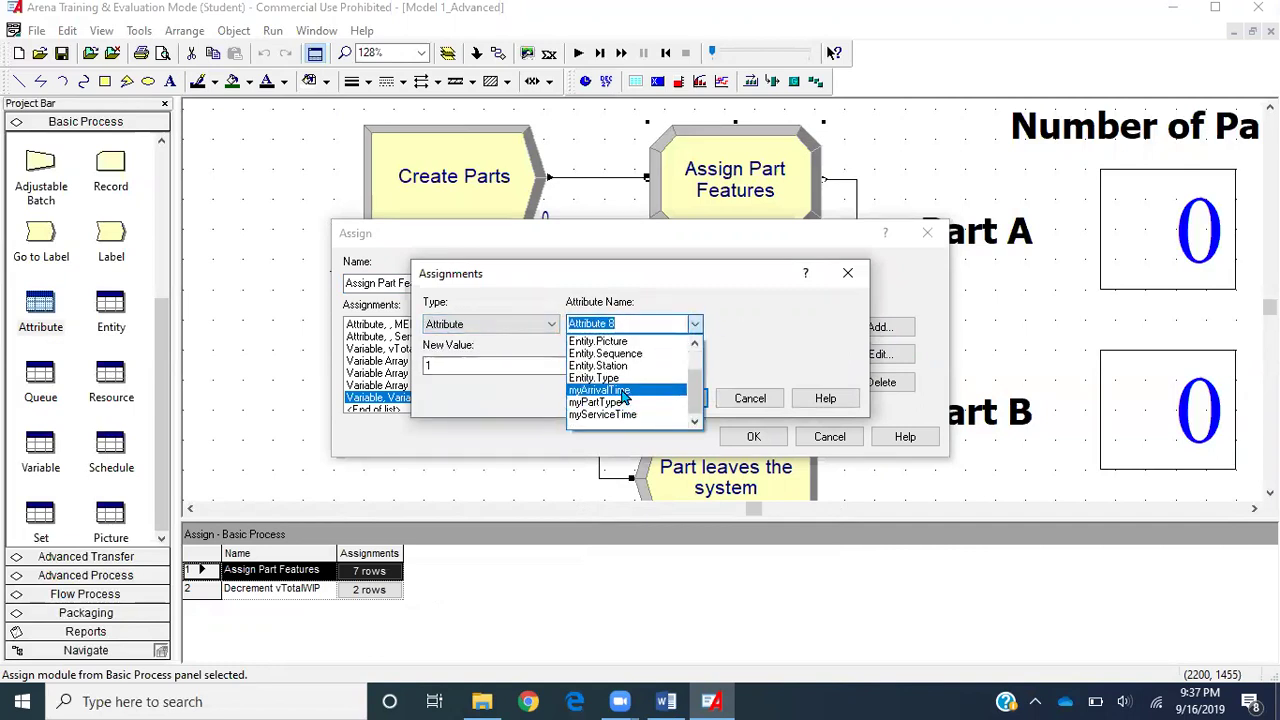
{"action": "left_click", "coordinate": [623, 392]}
{"action": "key", "text": "Tab"}
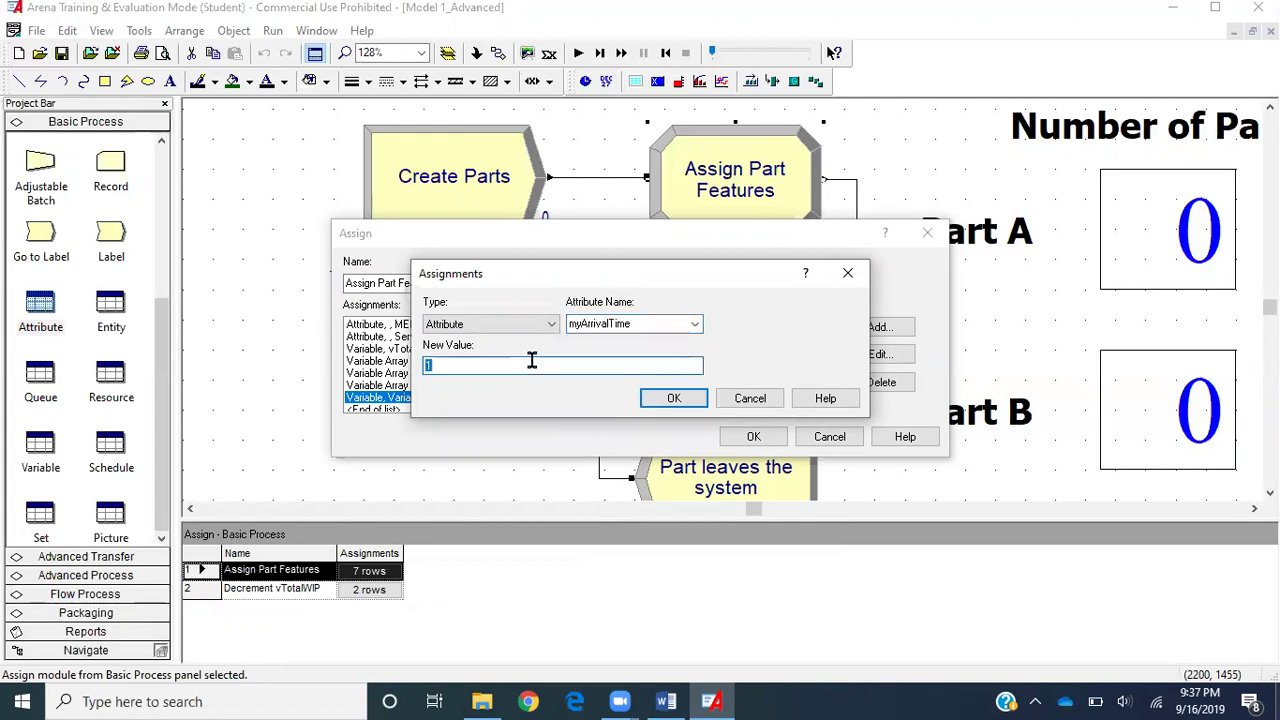
{"action": "type", "text": "TNOW"}
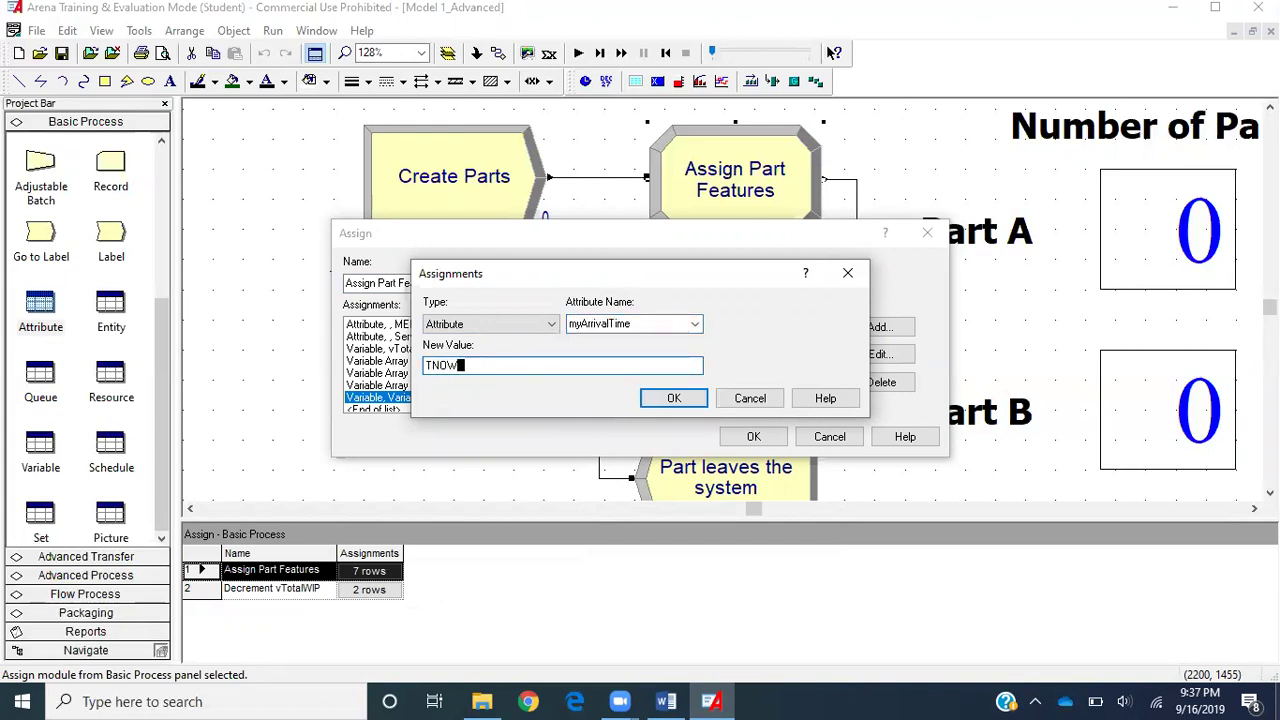
{"action": "key", "text": "Return"}
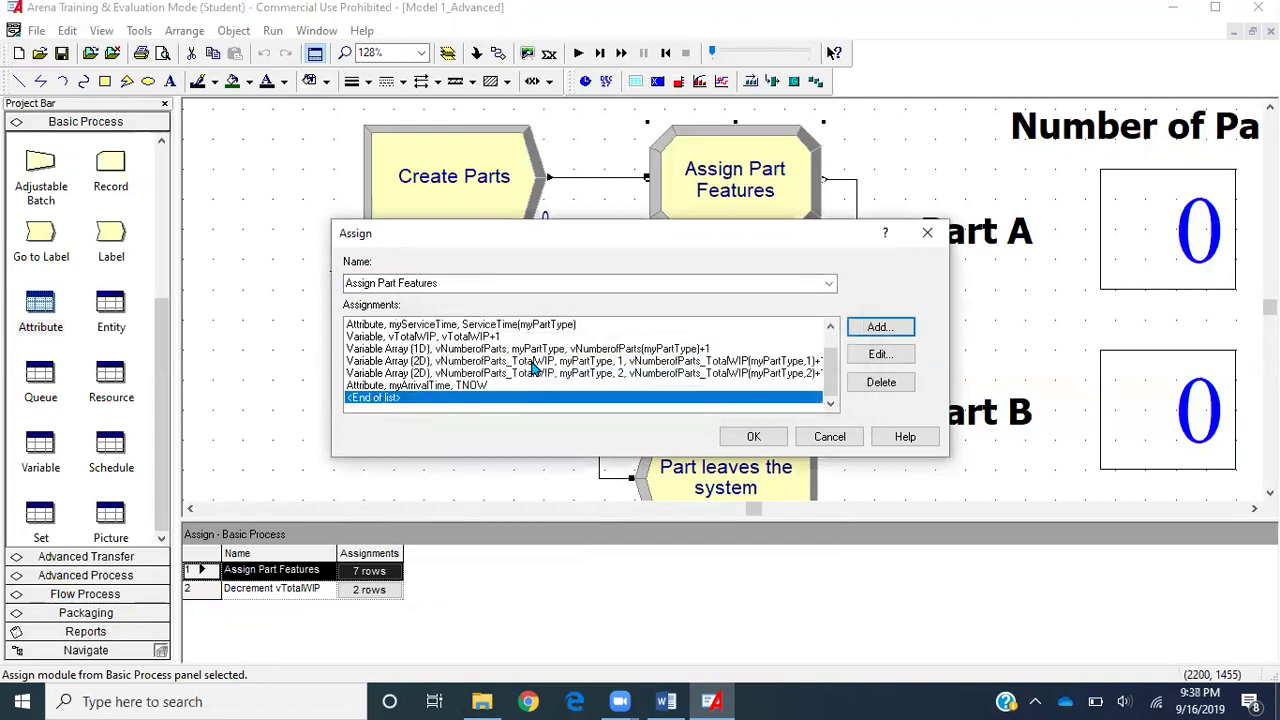
{"action": "left_click", "coordinate": [782, 438]}
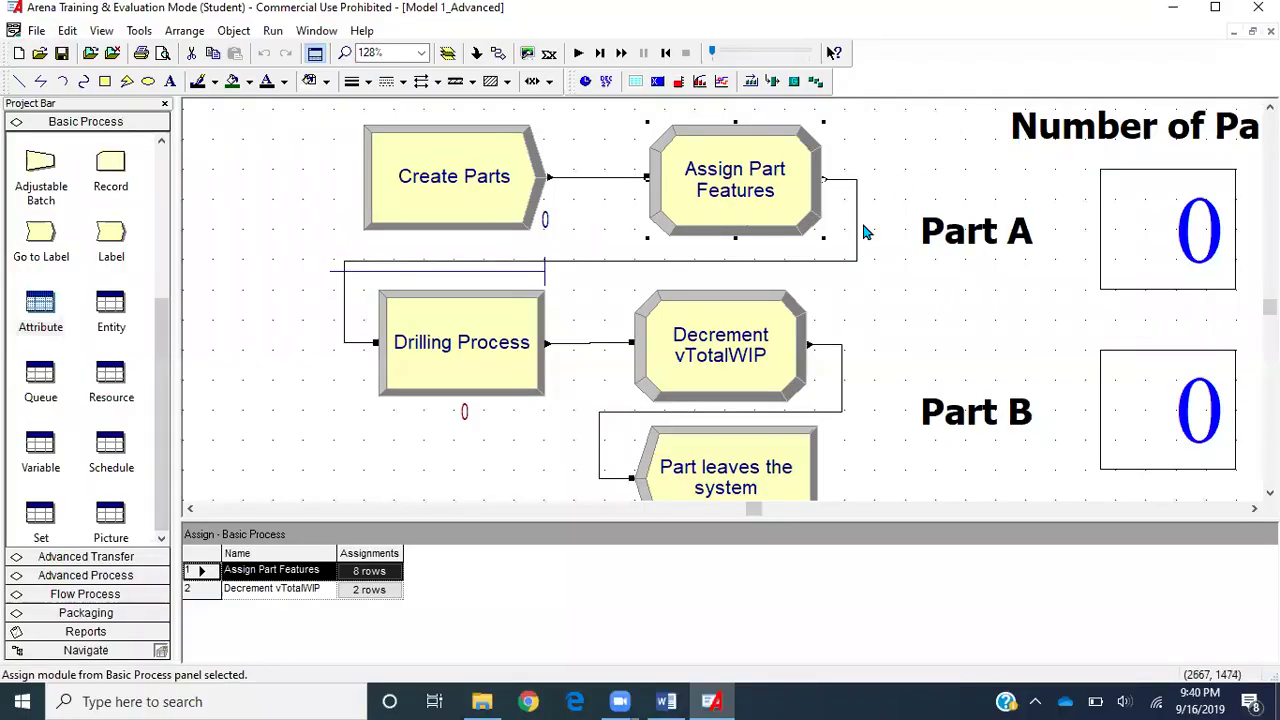
- Review the assignments list of the Assign Part Features module, checking the myArrivalTime entry
{"action": "left_click", "coordinate": [755, 208]}
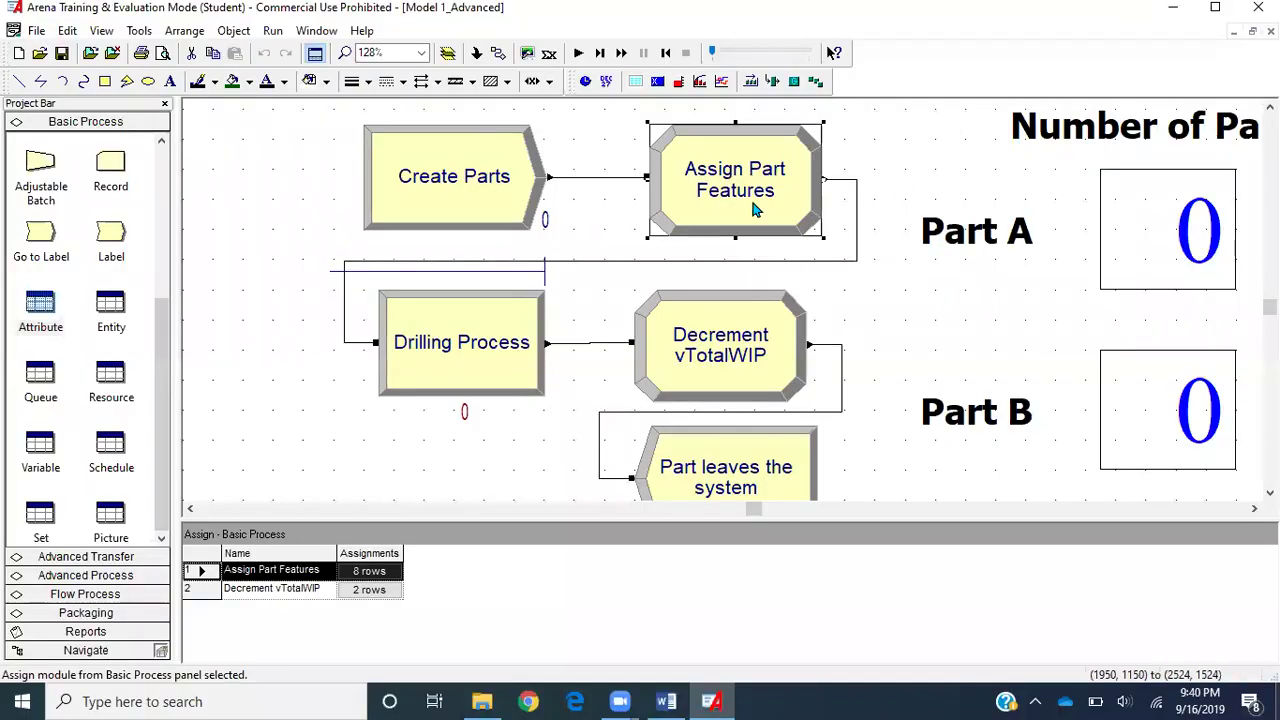
{"action": "double_click", "coordinate": [755, 208]}
{"action": "scroll", "coordinate": [450, 405], "scroll_direction": "down", "scroll_amount": 1}
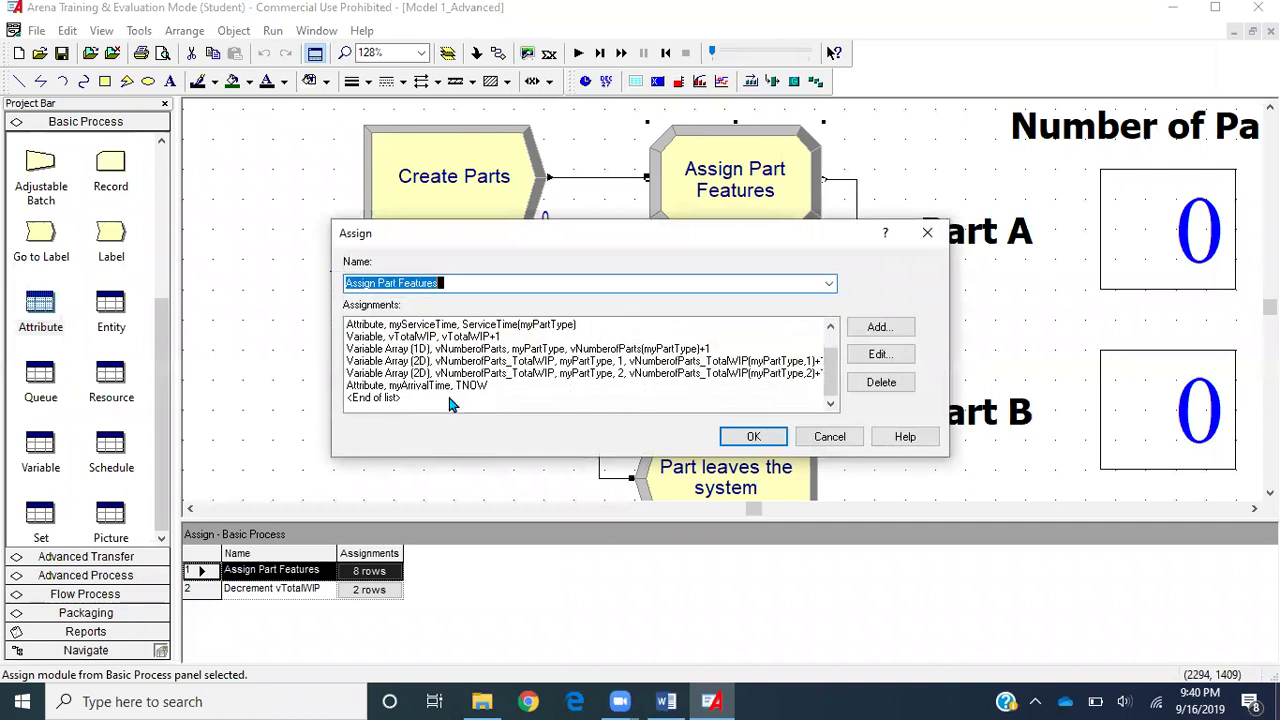
{"action": "left_click", "coordinate": [753, 436]}
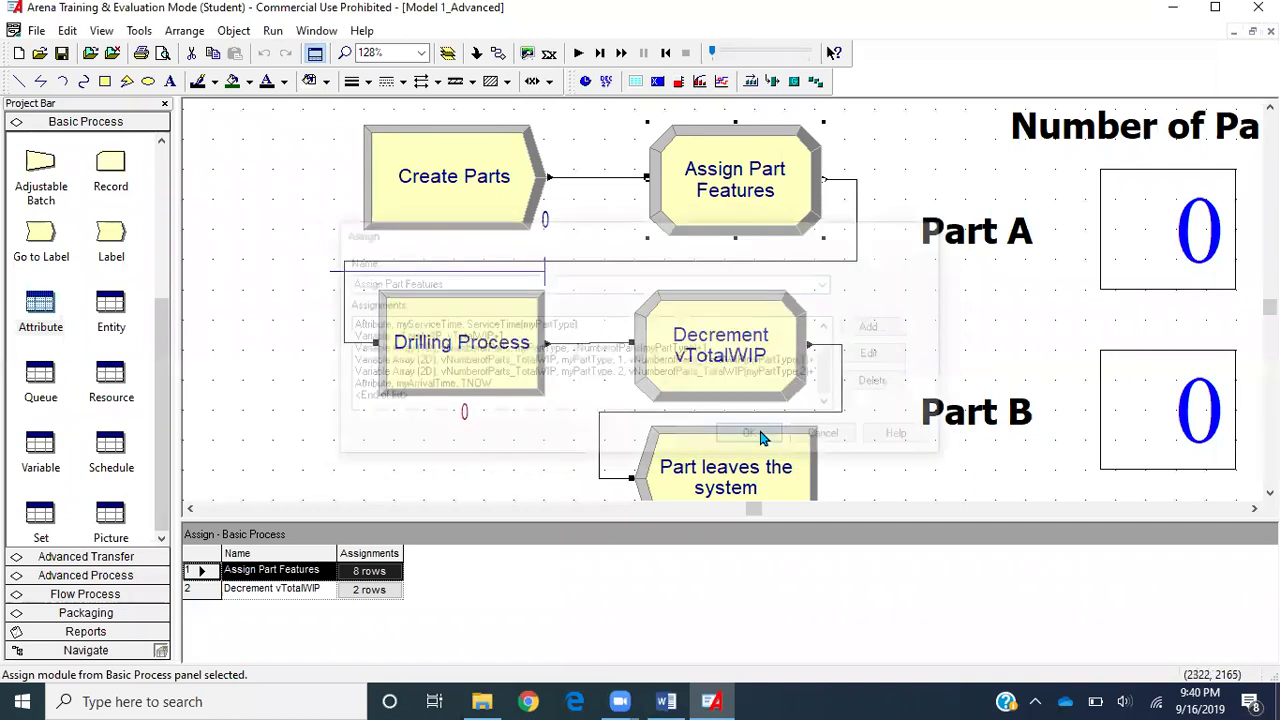
{"action": "left_click", "coordinate": [540, 430]}
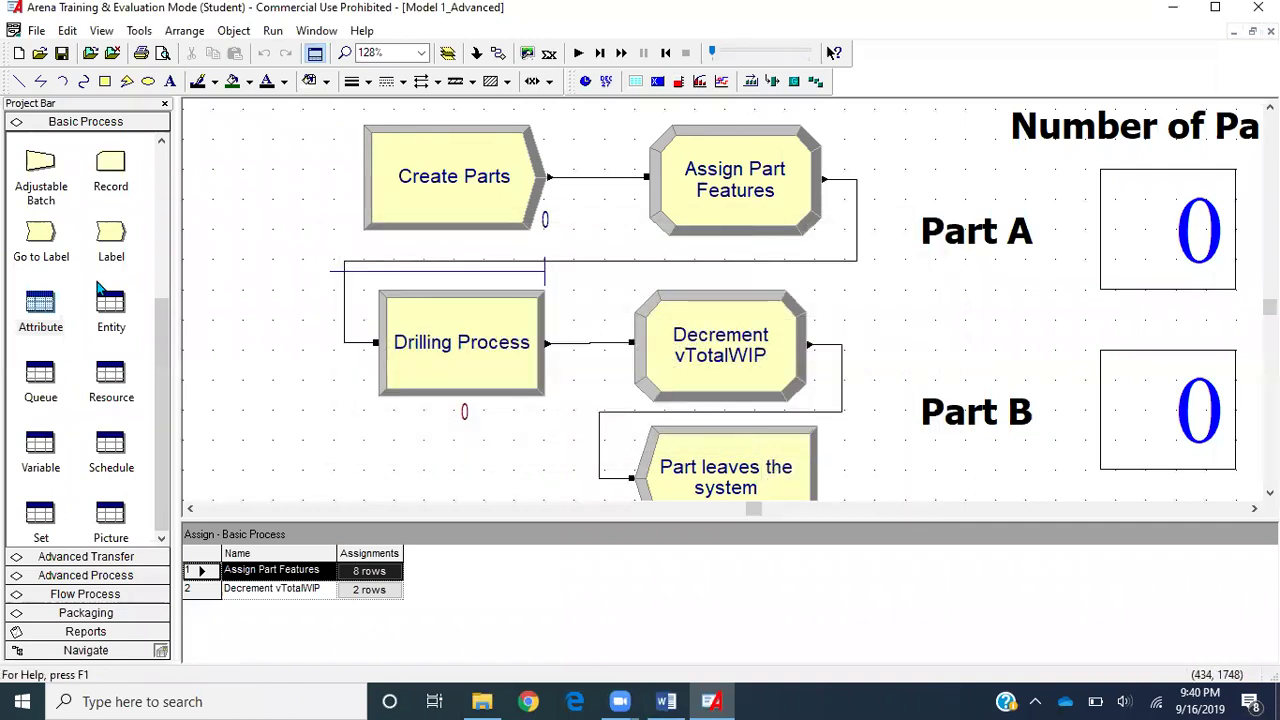
{"action": "scroll", "coordinate": [488, 471], "scroll_direction": "down", "scroll_amount": 2}
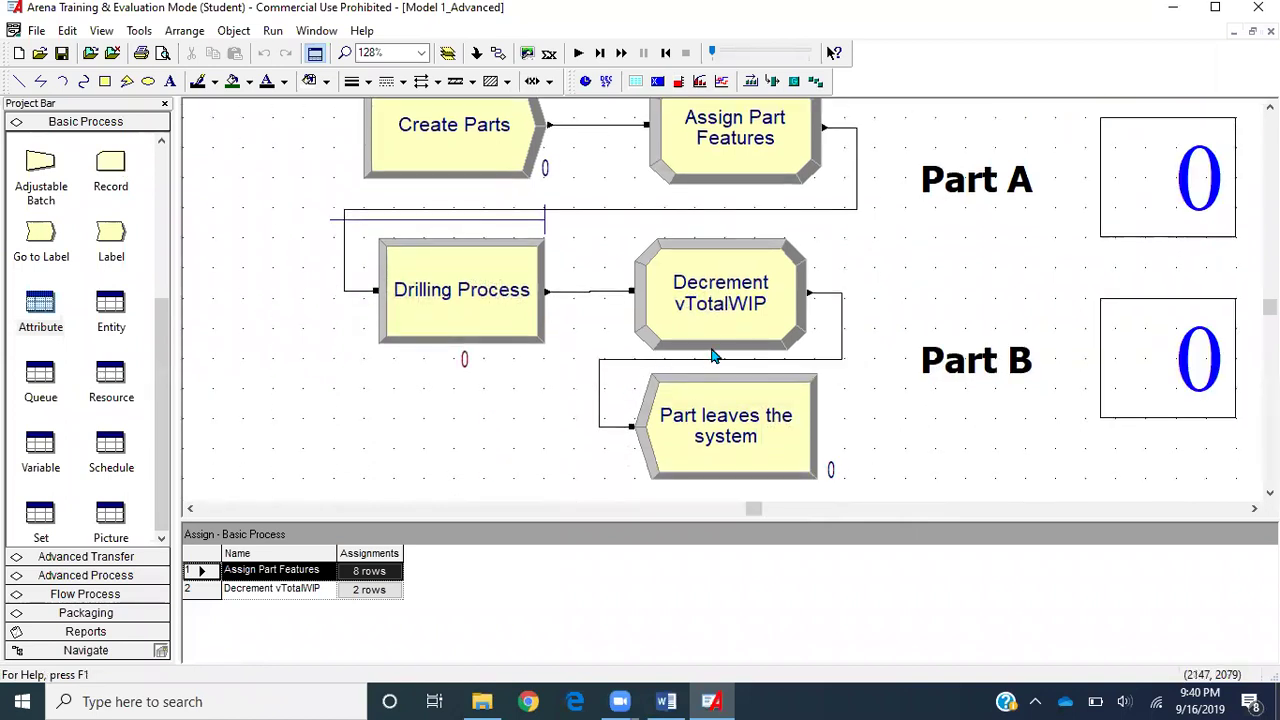
- Delete the connection between Decrement vTotalWIP and Part leaves the system, and place a Record module below the Drilling Process
{"action": "left_click", "coordinate": [653, 360]}
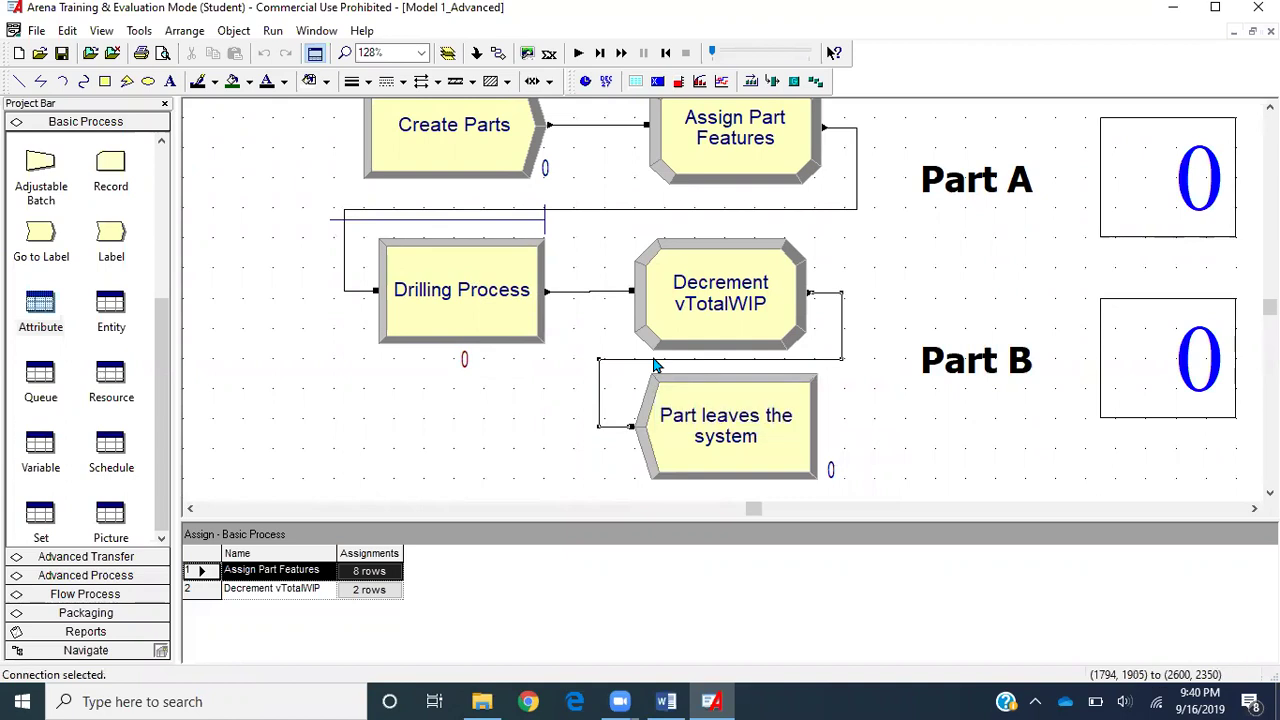
{"action": "key", "text": "Delete"}
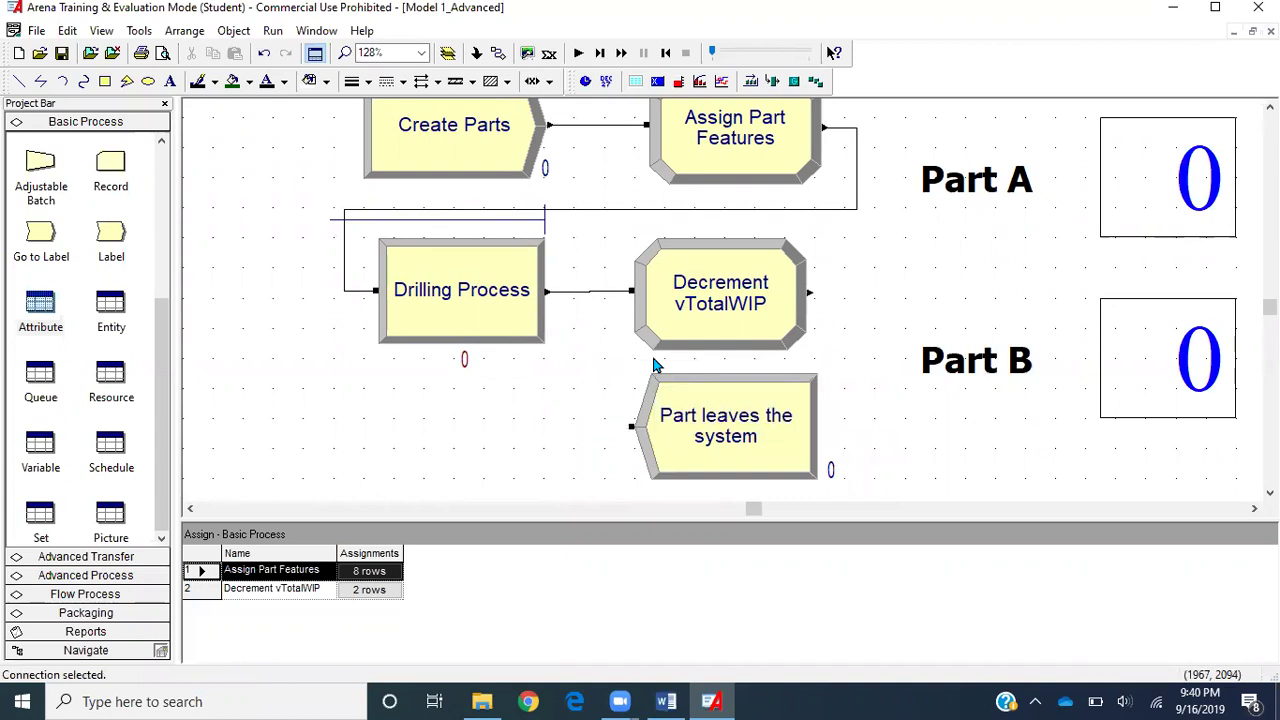
{"action": "left_click_drag", "start_coordinate": [111, 168], "coordinate": [369, 449]}
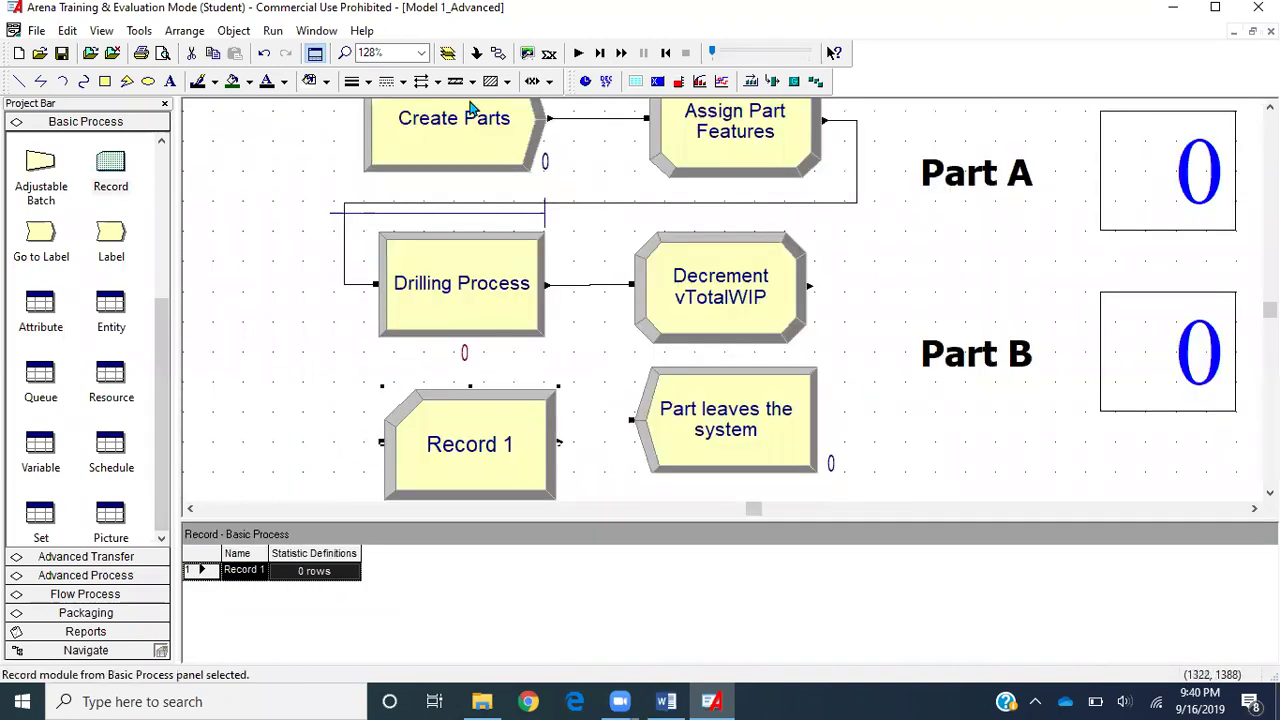
- Connect Decrement vTotalWIP to the Record module and the Record module to Part leaves the system, shifting the Dispose module slightly down
{"action": "left_click", "coordinate": [496, 55]}
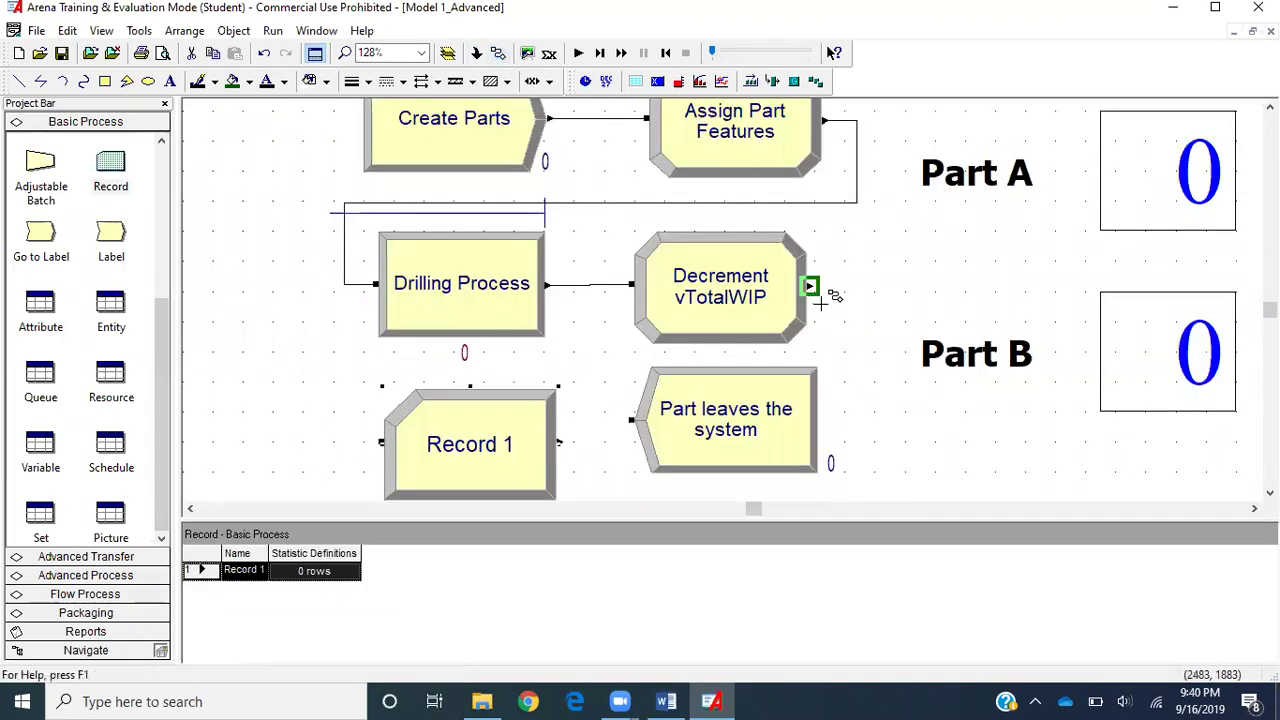
{"action": "left_click", "coordinate": [816, 300]}
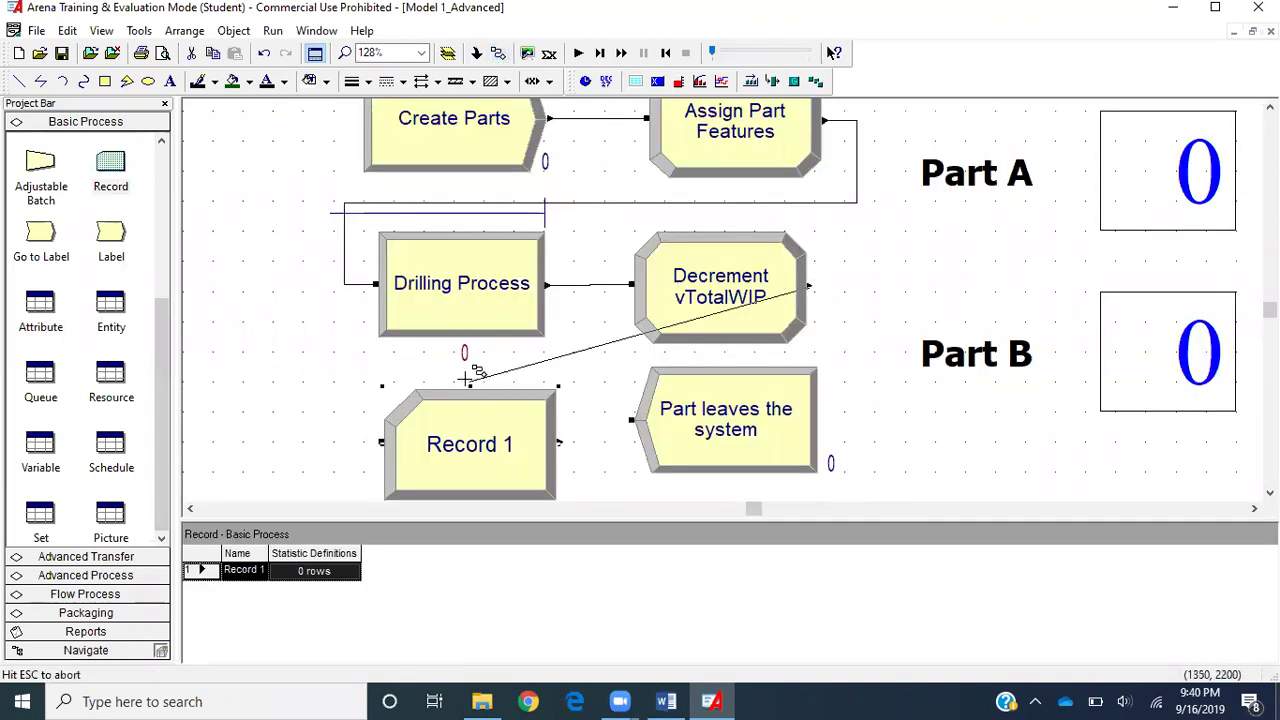
{"action": "left_click", "coordinate": [380, 441]}
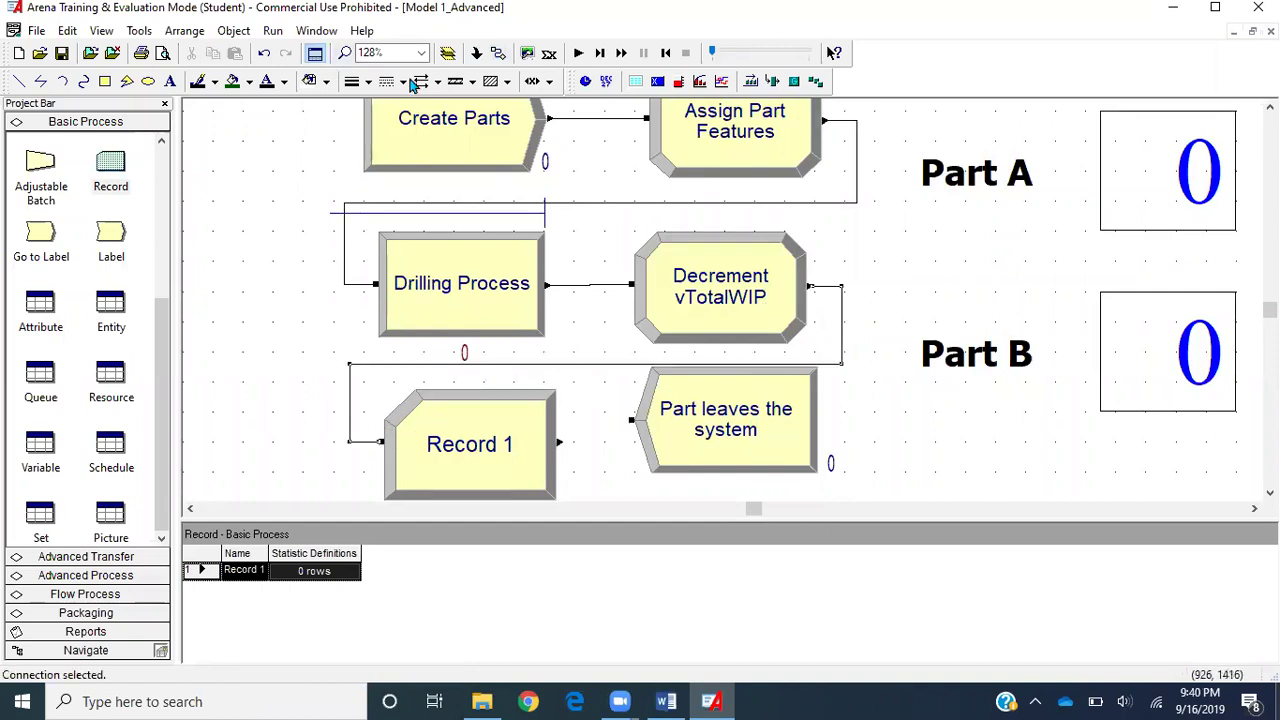
{"action": "left_click", "coordinate": [496, 55]}
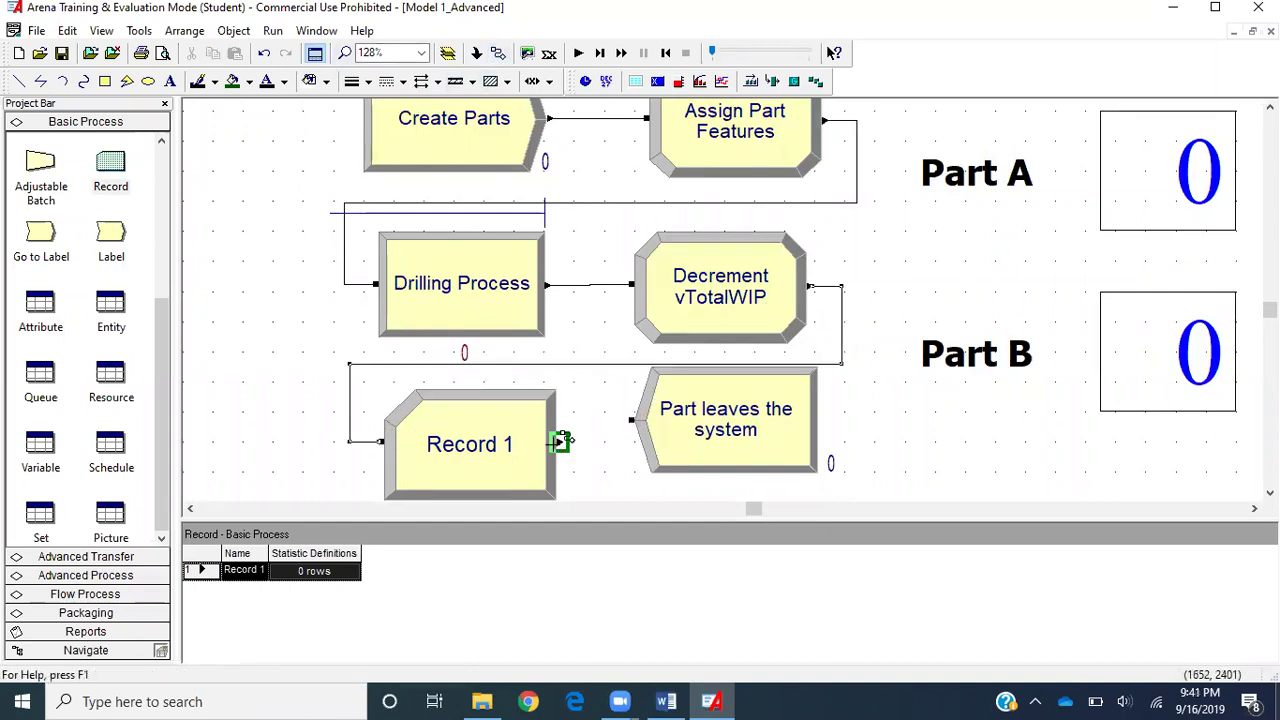
{"action": "left_click", "coordinate": [561, 441]}
{"action": "left_click", "coordinate": [631, 420]}
{"action": "left_click_drag", "start_coordinate": [712, 450], "coordinate": [727, 466]}
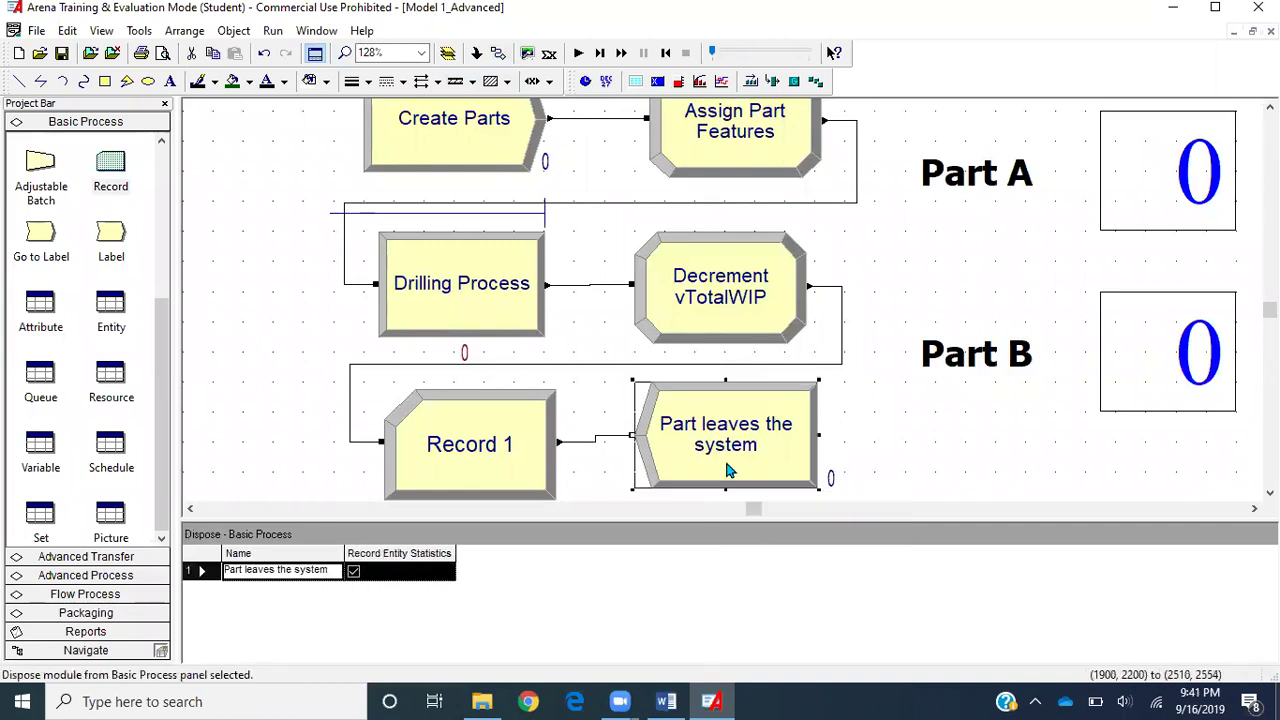
{"action": "double_click", "coordinate": [505, 468]}
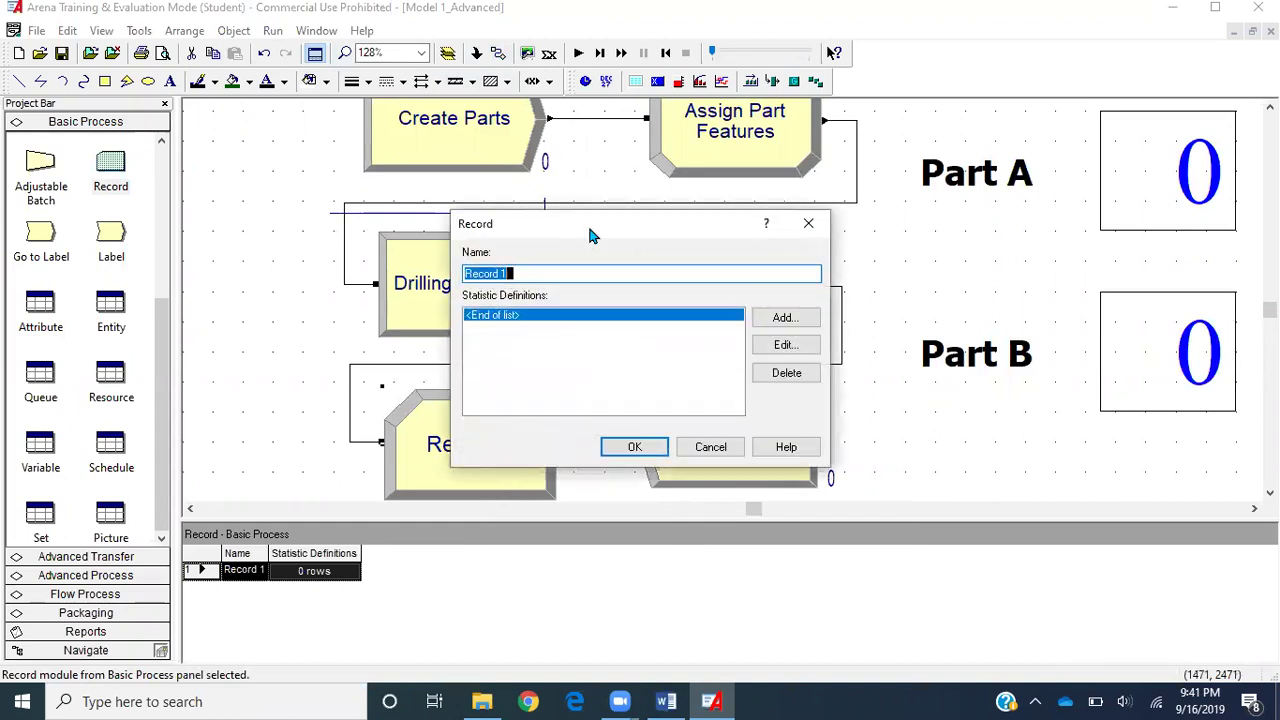
{"action": "left_click", "coordinate": [582, 273]}
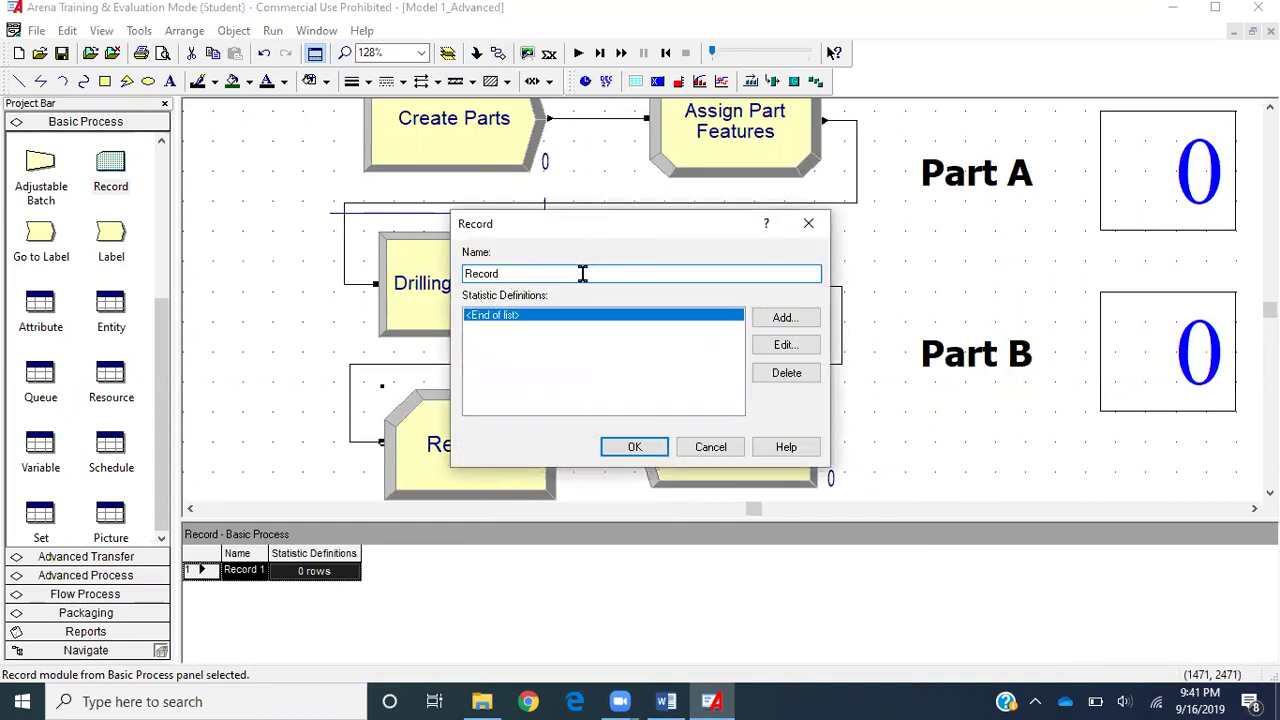
{"action": "type", "text": "TotalTime"}
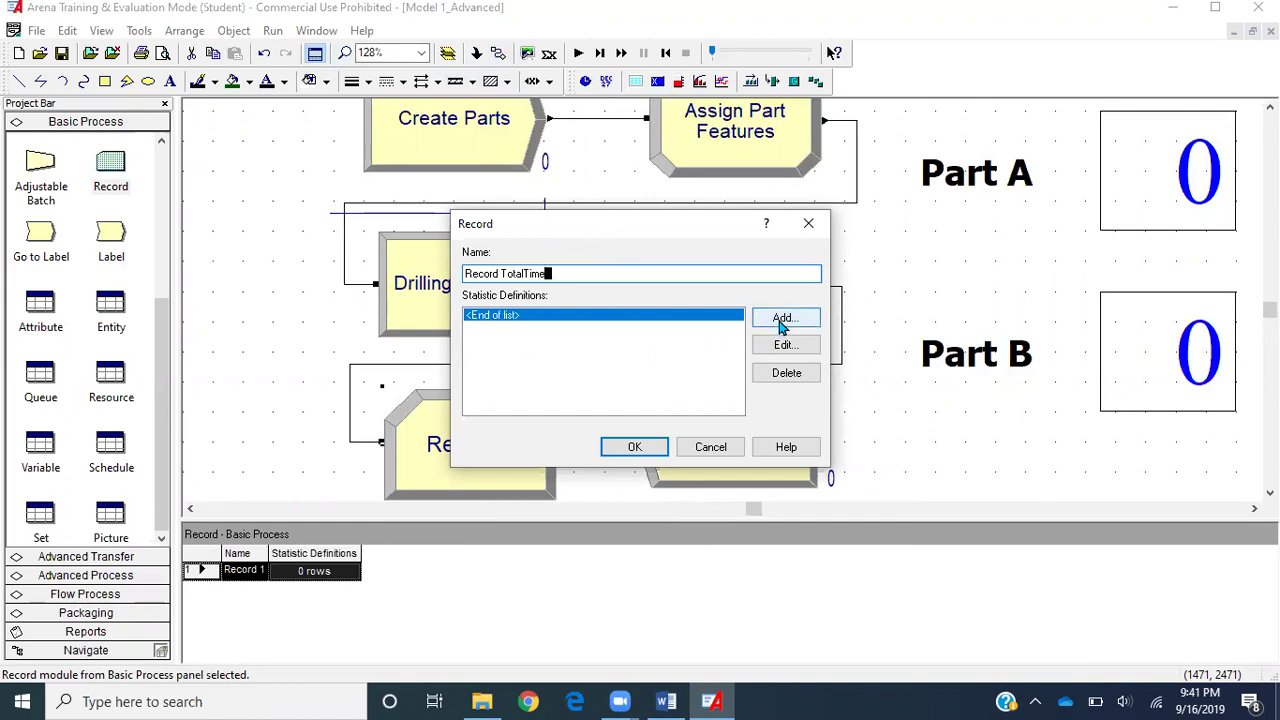
{"action": "left_click", "coordinate": [636, 450]}
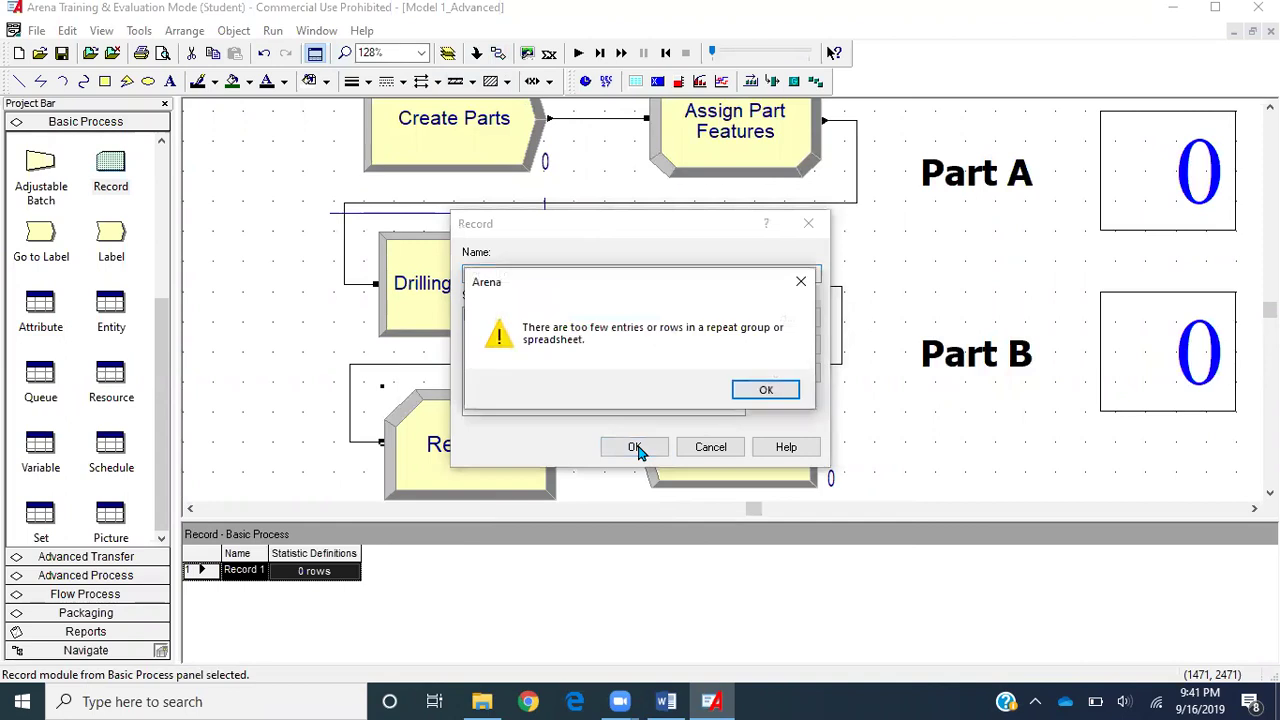
{"action": "left_click", "coordinate": [764, 392]}
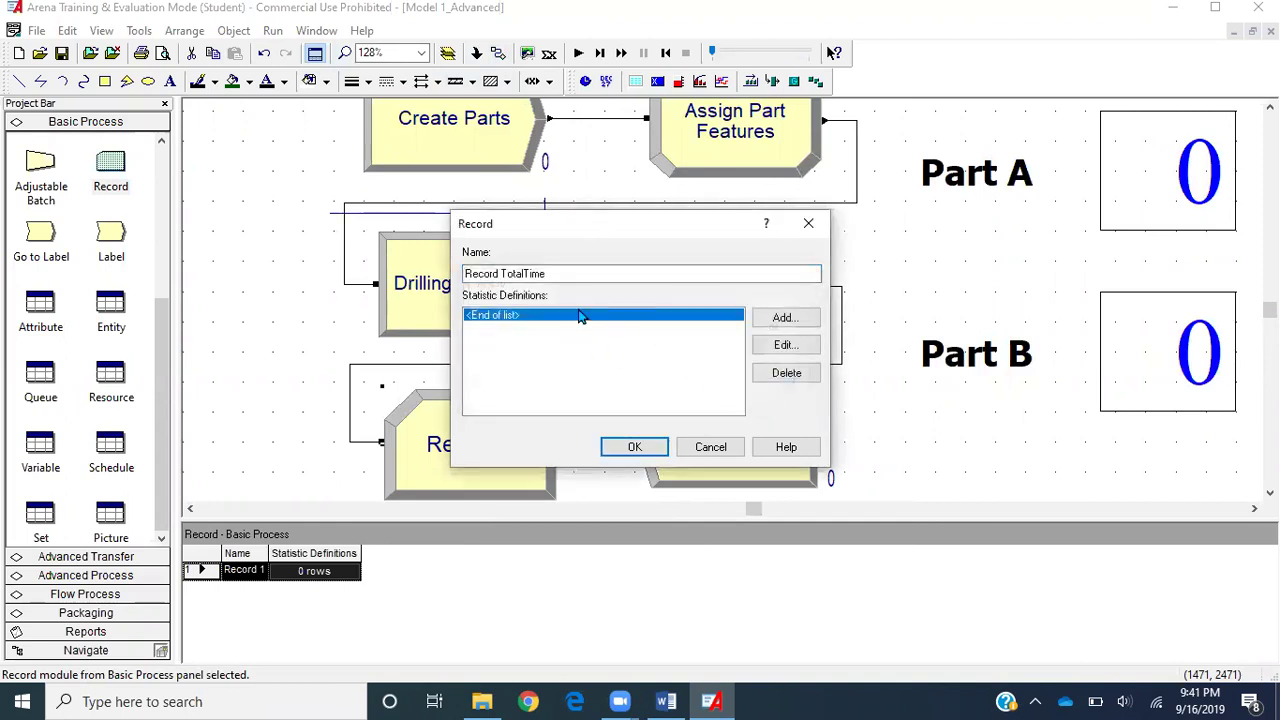
{"action": "left_click", "coordinate": [726, 449]}
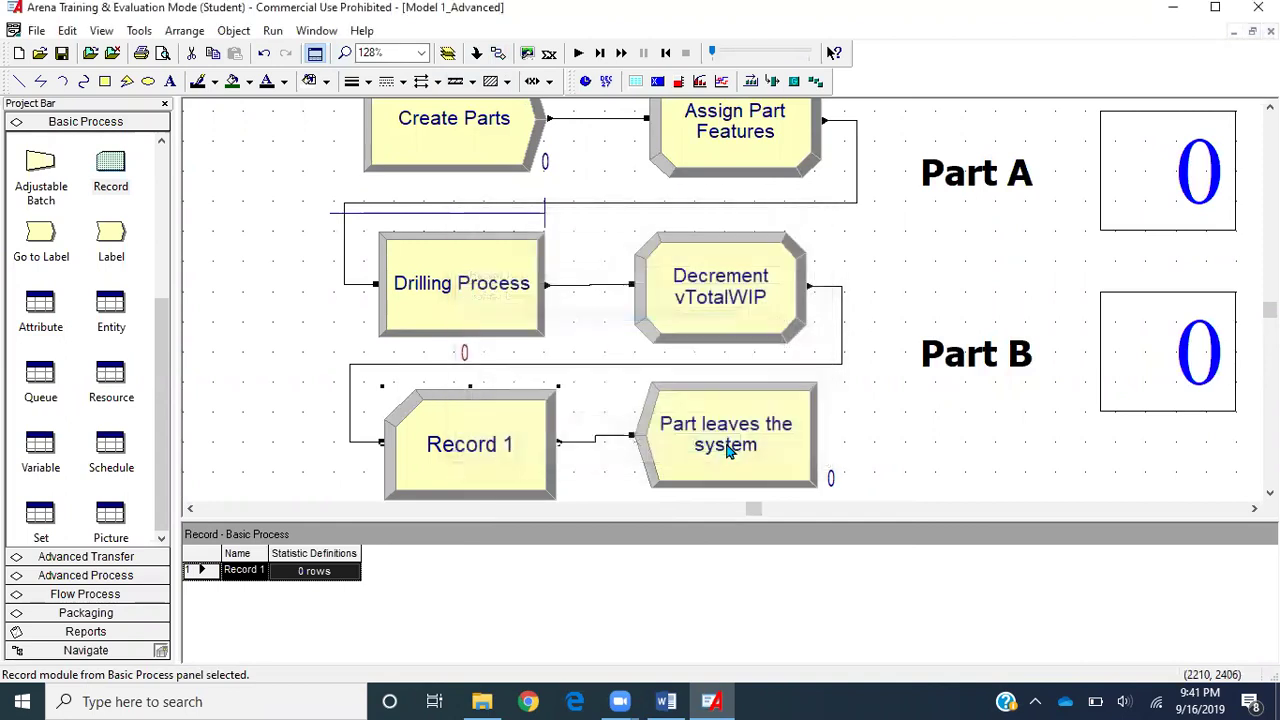
{"action": "left_click", "coordinate": [578, 483]}
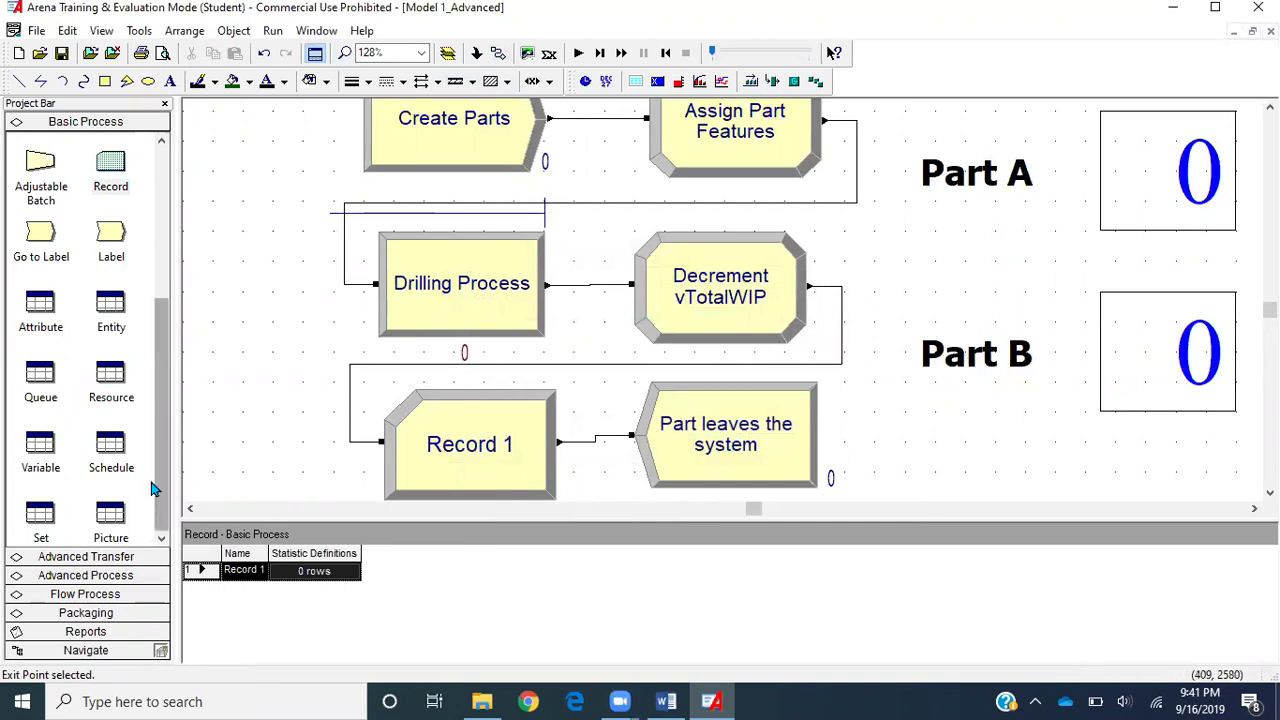
- Add a new set named myTotalTime with type Tally to the Set data module
{"action": "left_click", "coordinate": [41, 516]}
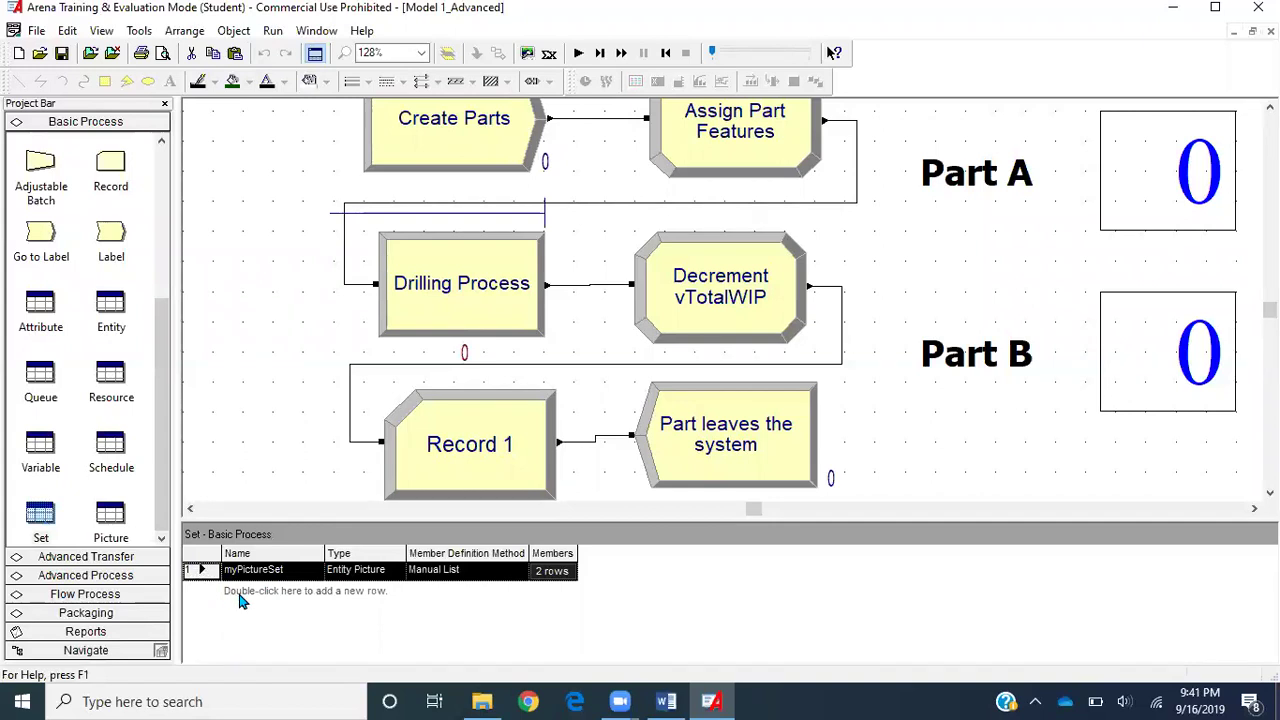
{"action": "double_click", "coordinate": [237, 592]}
{"action": "left_click", "coordinate": [263, 590]}
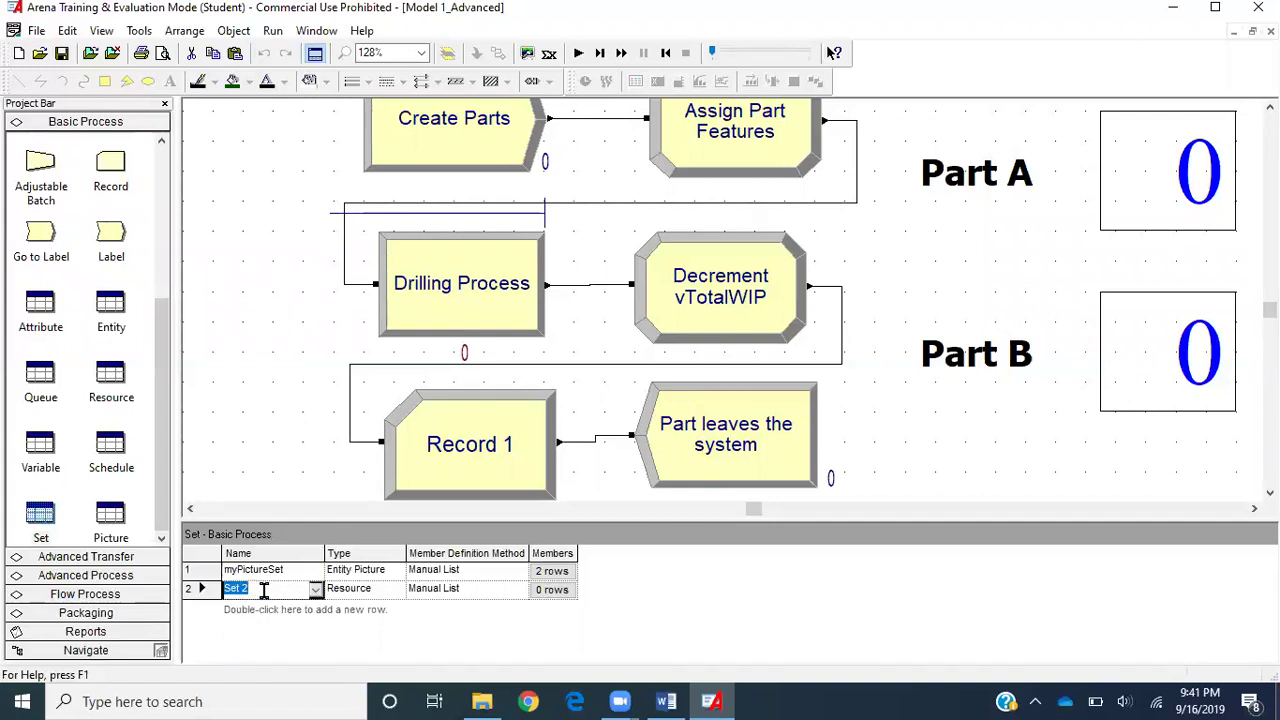
{"action": "type", "text": "myTotalTime"}
{"action": "left_click", "coordinate": [378, 590]}
{"action": "left_click", "coordinate": [397, 590]}
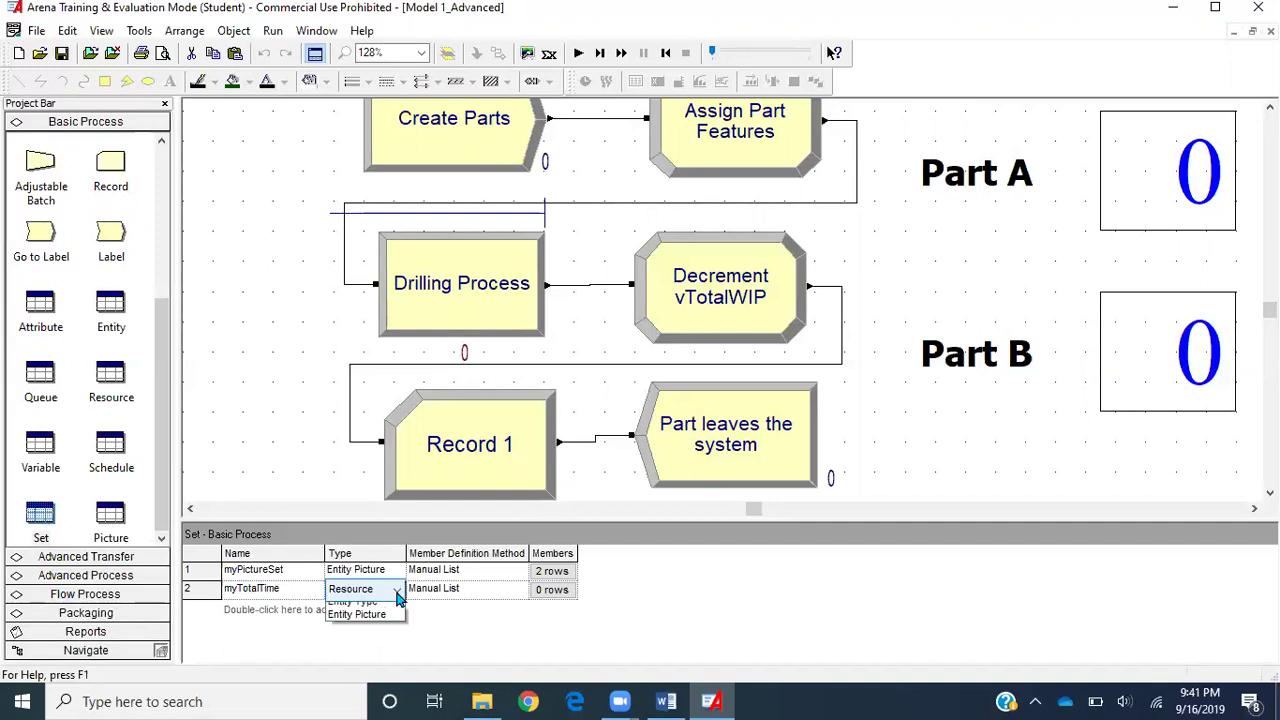
{"action": "left_click", "coordinate": [369, 642]}
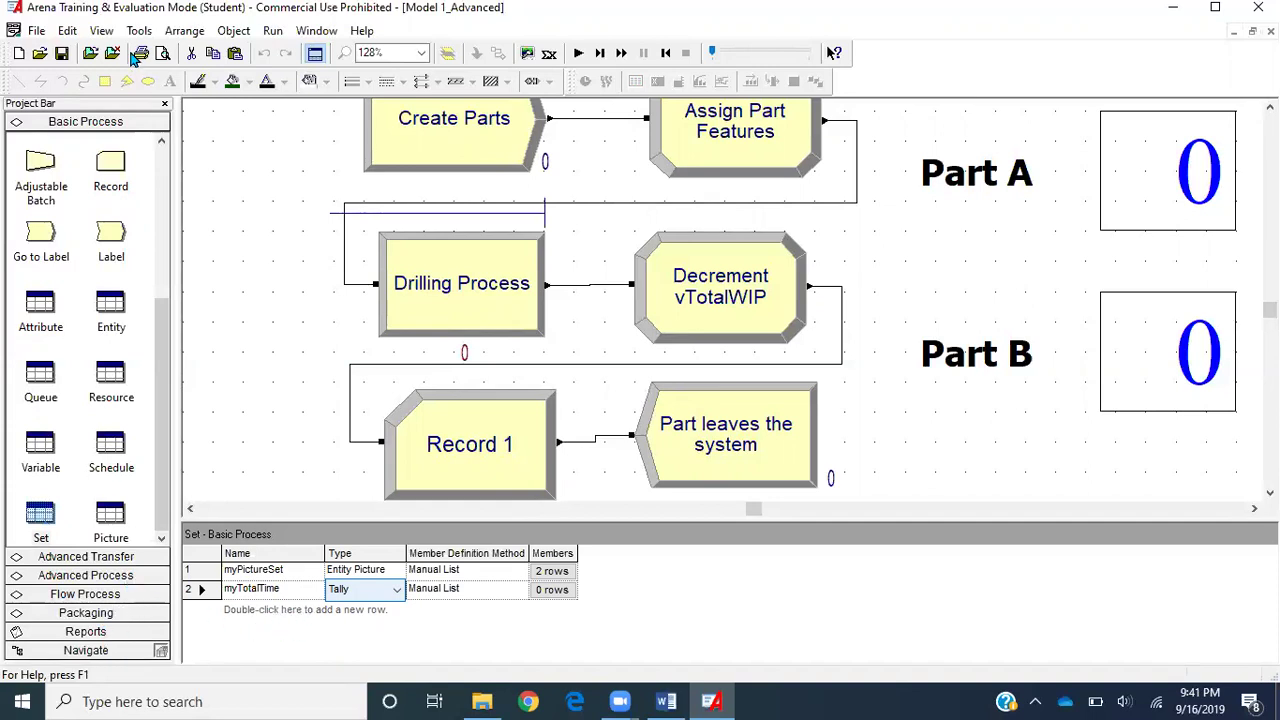
- Attach the Statistics.tpo template panel to the project
{"action": "left_click", "coordinate": [92, 52]}
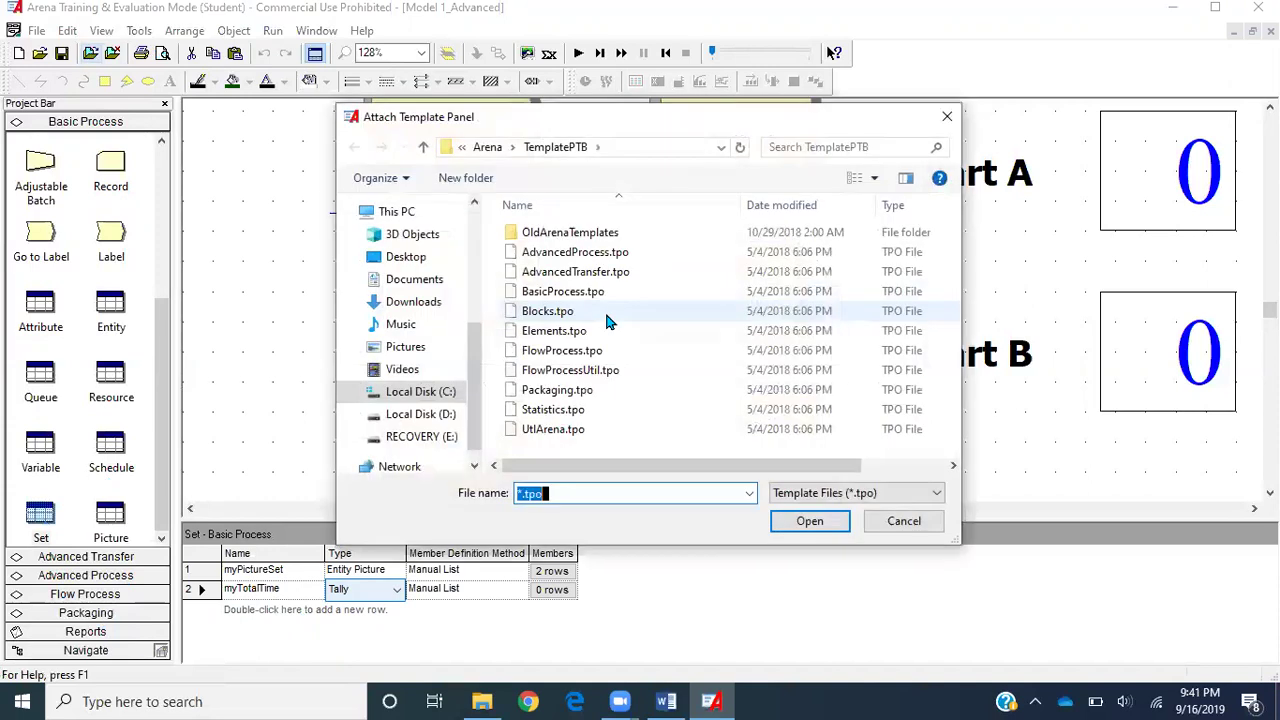
{"action": "left_click", "coordinate": [578, 410]}
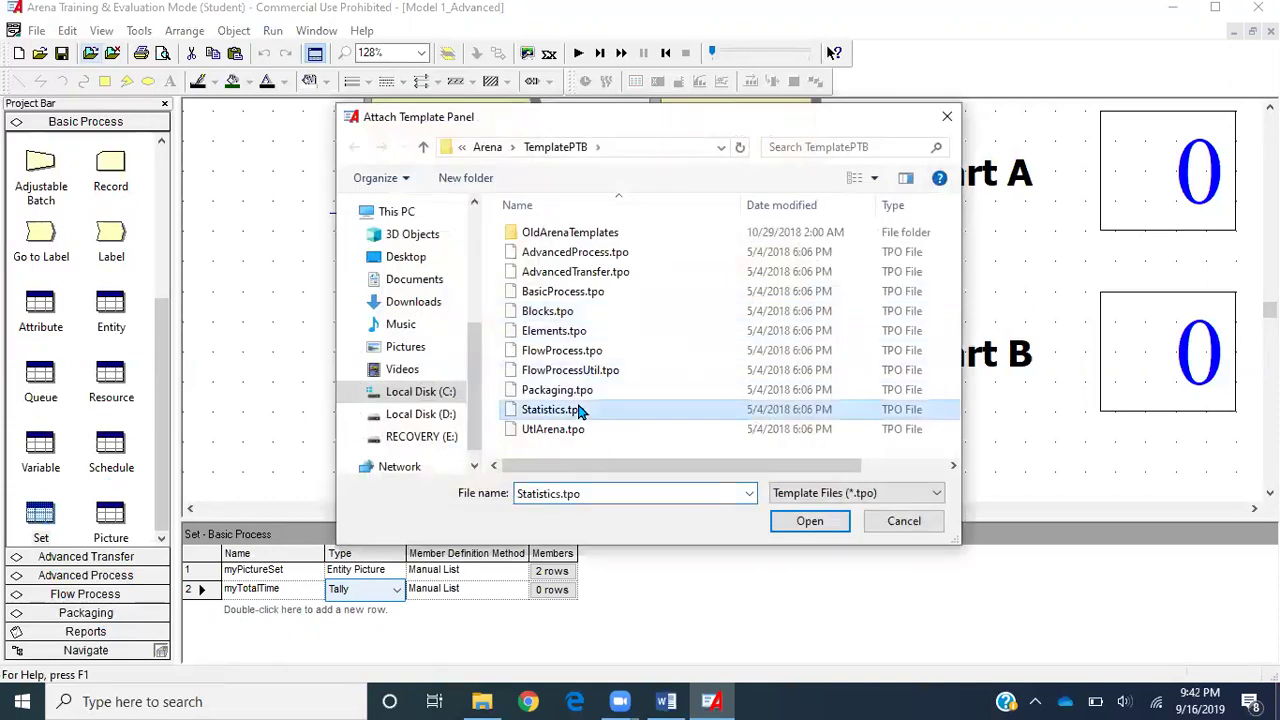
{"action": "left_click", "coordinate": [810, 521]}
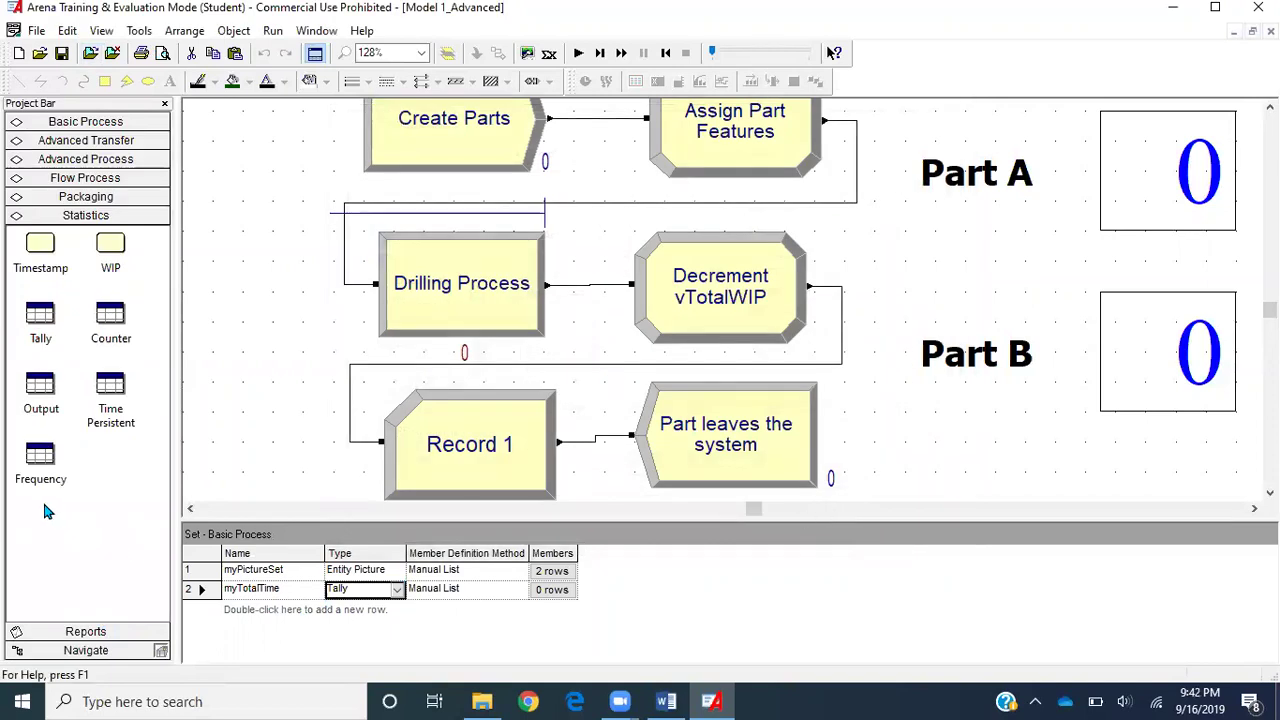
- Name the first entry of the Tally data module PartA_TotalTime Tally
{"action": "left_click", "coordinate": [40, 316]}
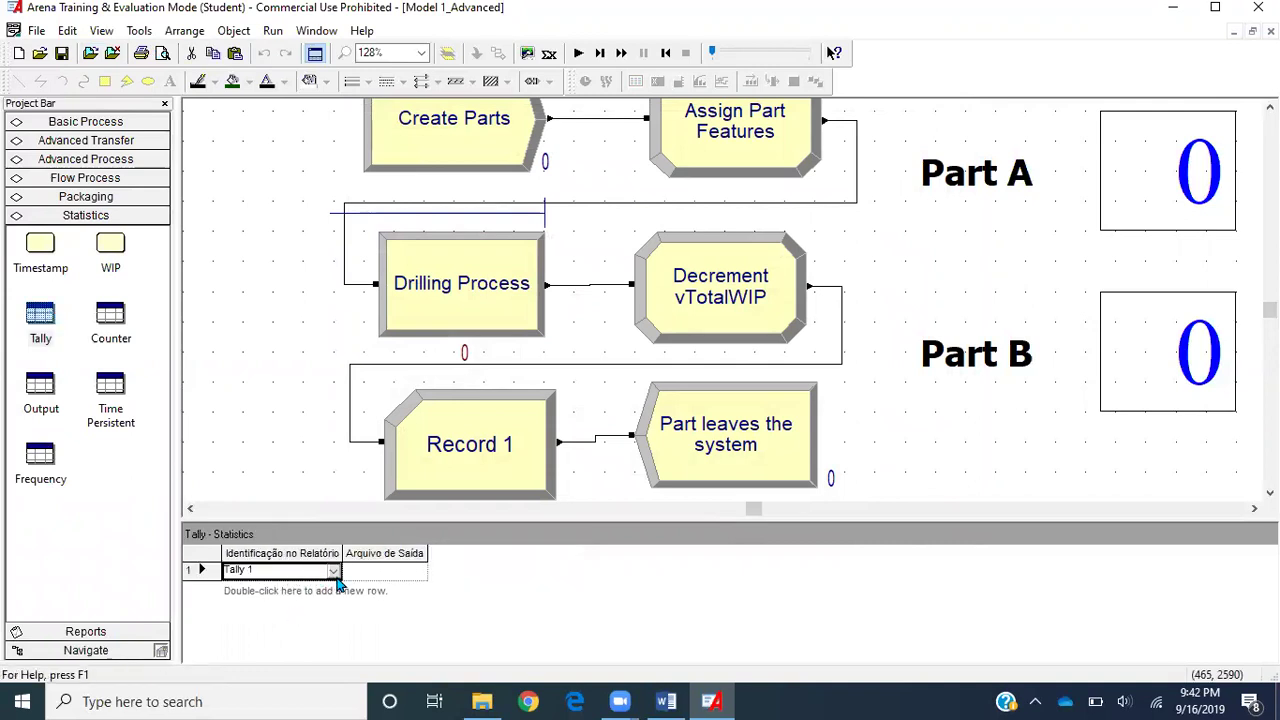
{"action": "left_click", "coordinate": [283, 570]}
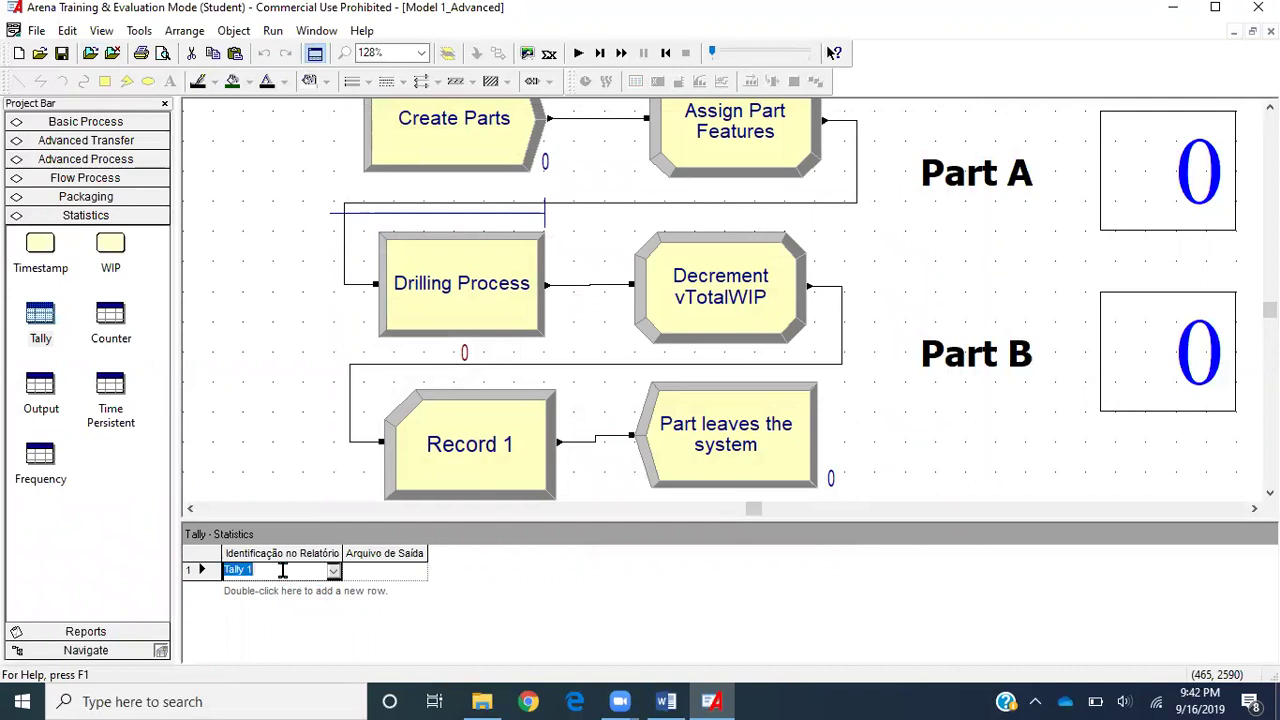
{"action": "type", "text": "PartA_TotalTime Tally"}
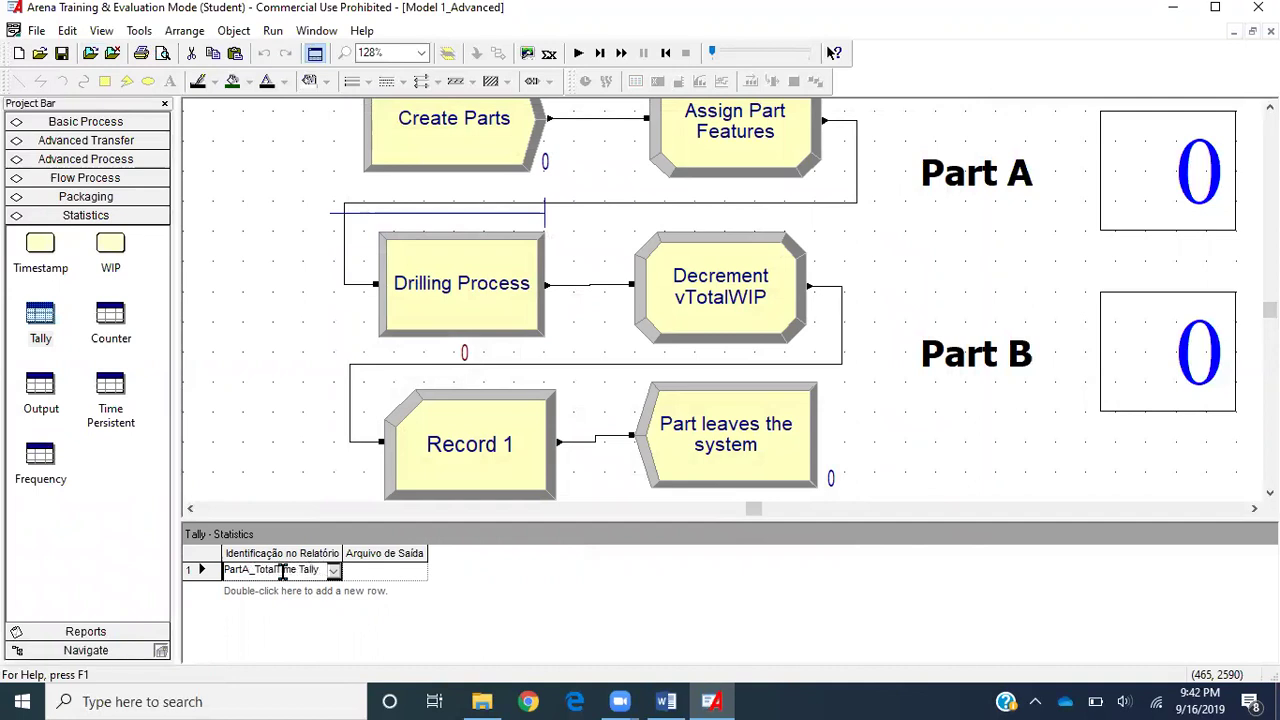
- Add a second tally, reusing a copy of the first tally's name changed to PartB_TotalTime Tally
{"action": "double_click", "coordinate": [285, 598]}
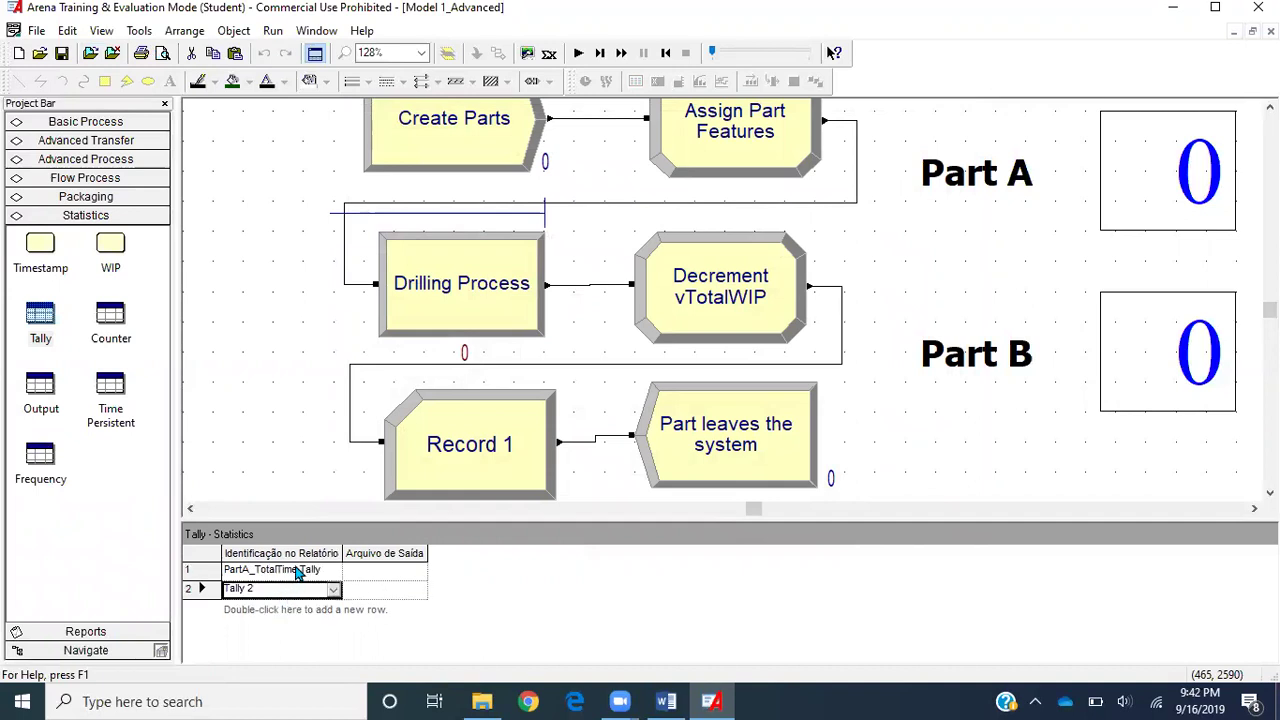
{"action": "left_click", "coordinate": [295, 568]}
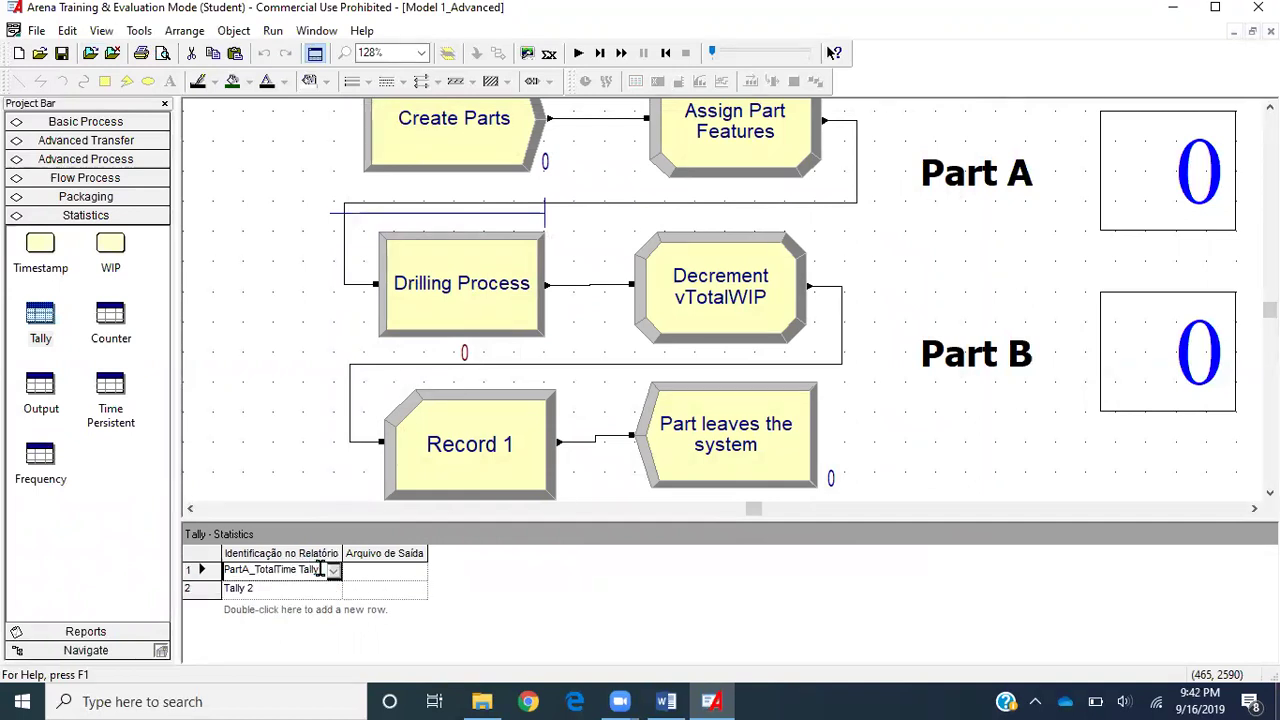
{"action": "left_click_drag", "start_coordinate": [320, 569], "coordinate": [226, 569]}
{"action": "key", "text": "ctrl+c"}
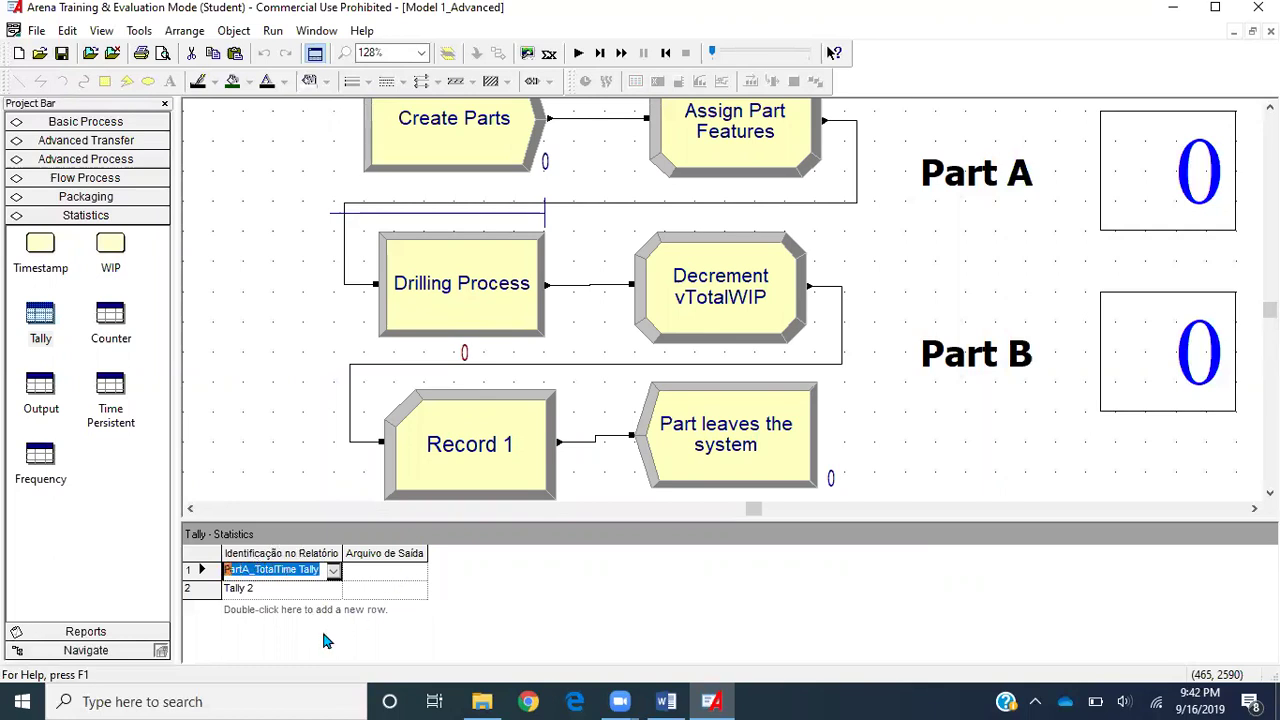
{"action": "left_click", "coordinate": [271, 589]}
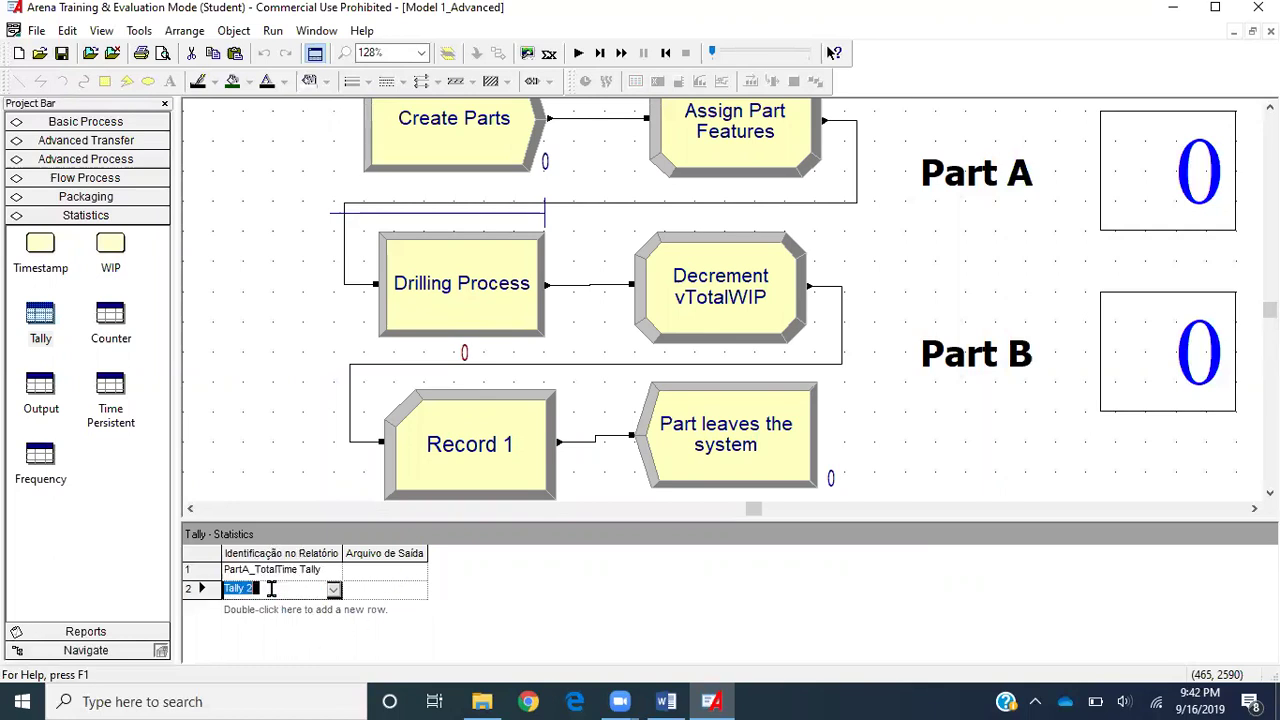
{"action": "left_click", "coordinate": [271, 589]}
{"action": "key", "text": "BackSpace"}
{"action": "key", "text": "BackSpace"}
{"action": "key", "text": "BackSpace"}
{"action": "key", "text": "BackSpace"}
{"action": "key", "text": "BackSpace"}
{"action": "key", "text": "BackSpace"}
{"action": "key", "text": "BackSpace"}
{"action": "key", "text": "ctrl+v"}
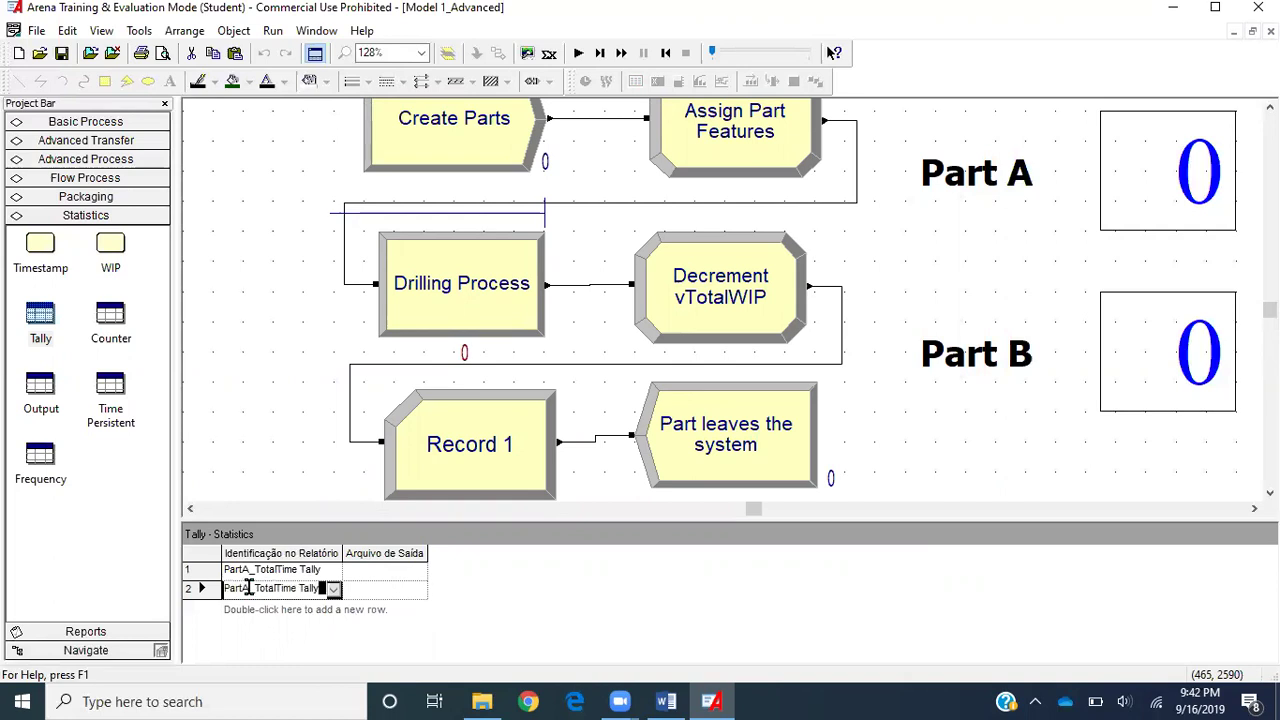
{"action": "left_click", "coordinate": [251, 588]}
{"action": "key", "text": "BackSpace"}
{"action": "type", "text": "B"}
{"action": "left_click", "coordinate": [265, 459]}
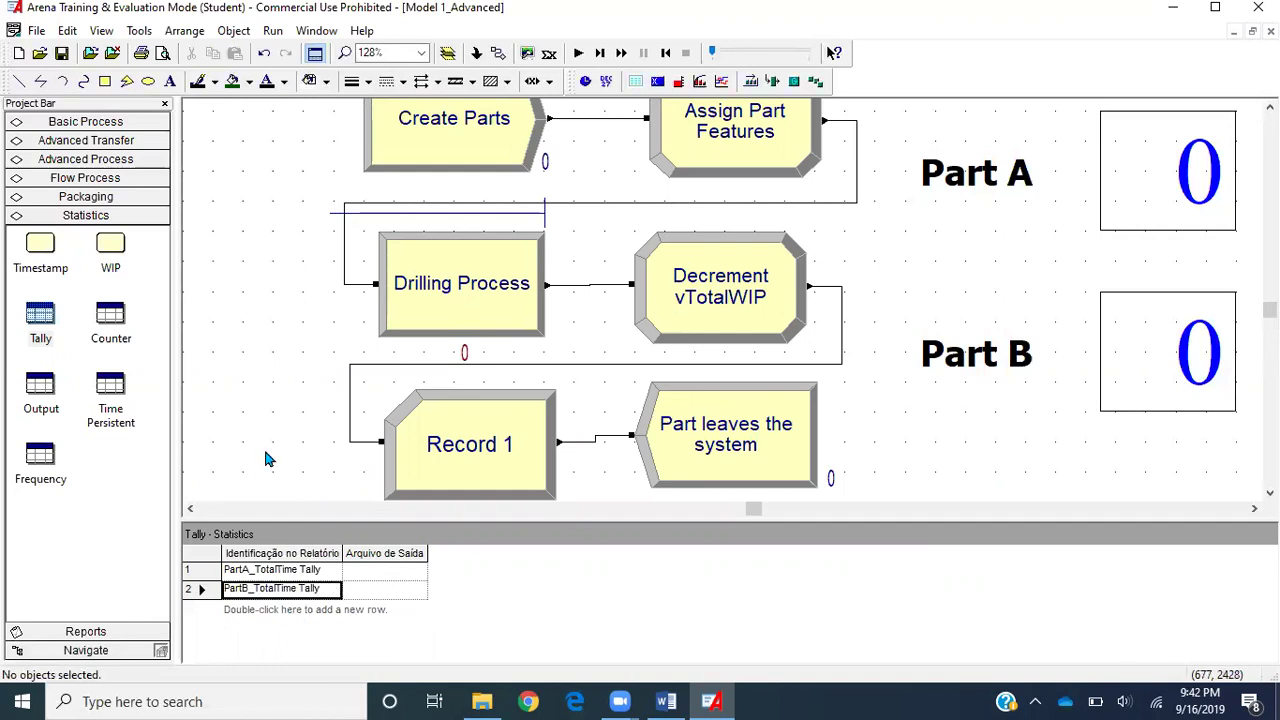
- Add PartA_TotalTime Tally as the first member of the myTotalTime set in the Set data module
{"action": "left_click", "coordinate": [126, 123]}
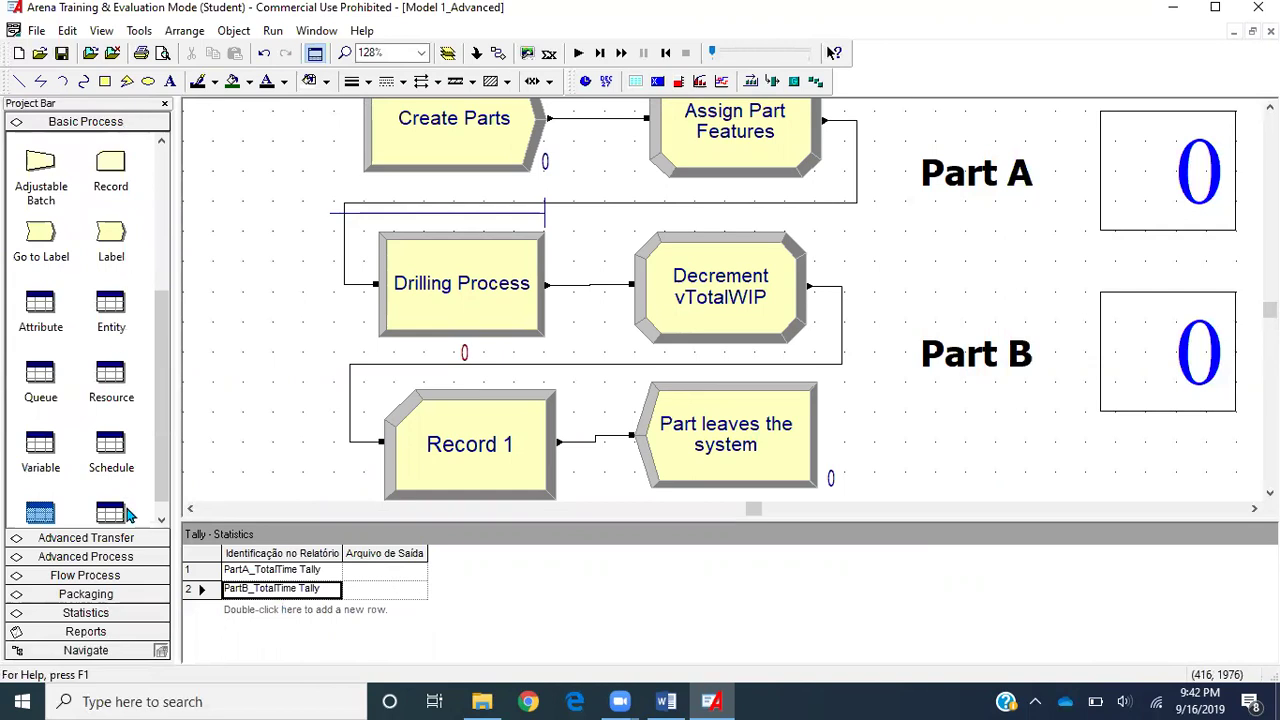
{"action": "scroll", "coordinate": [127, 513], "scroll_direction": "down", "scroll_amount": 1}
{"action": "left_click", "coordinate": [44, 504]}
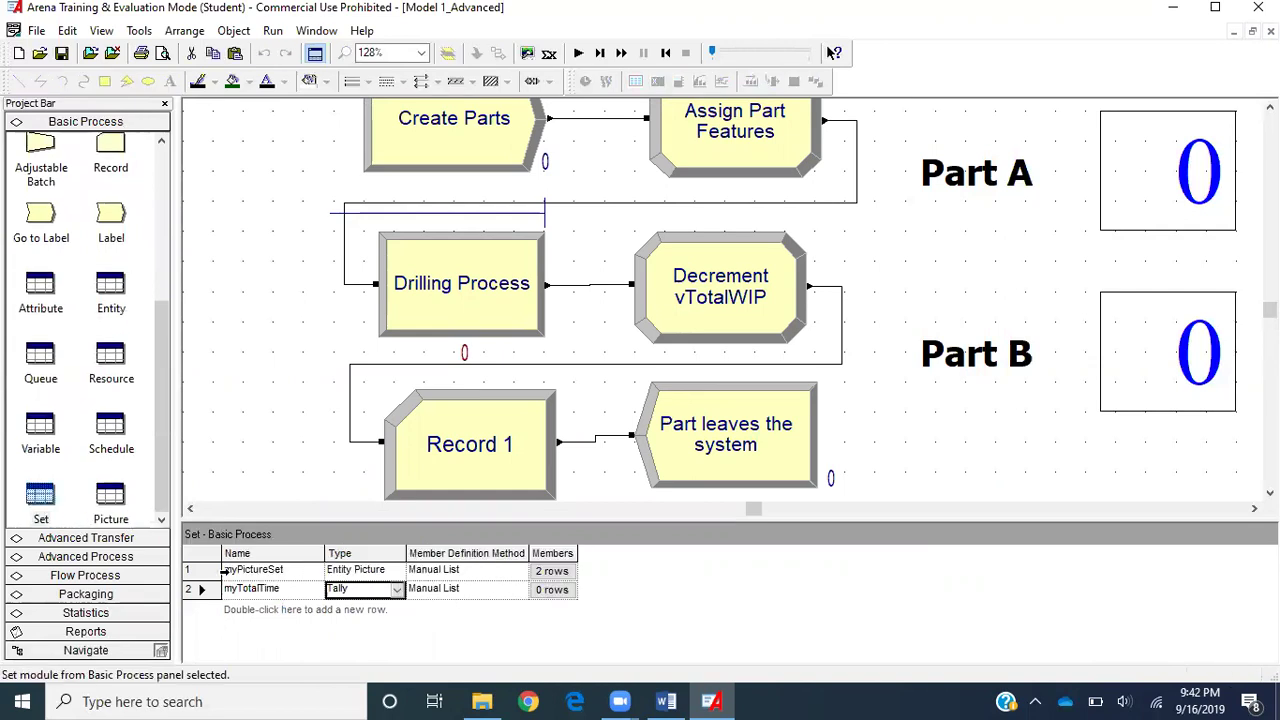
{"action": "double_click", "coordinate": [205, 589]}
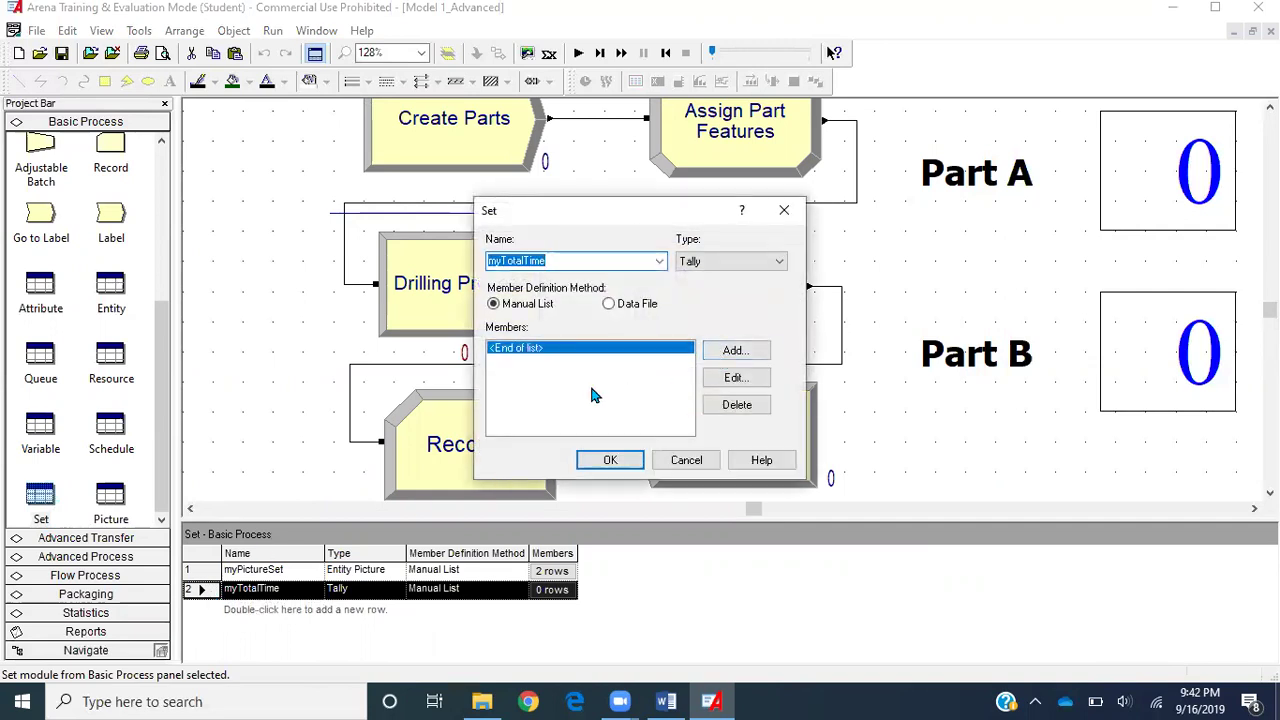
{"action": "left_click", "coordinate": [590, 385]}
{"action": "left_click", "coordinate": [765, 350]}
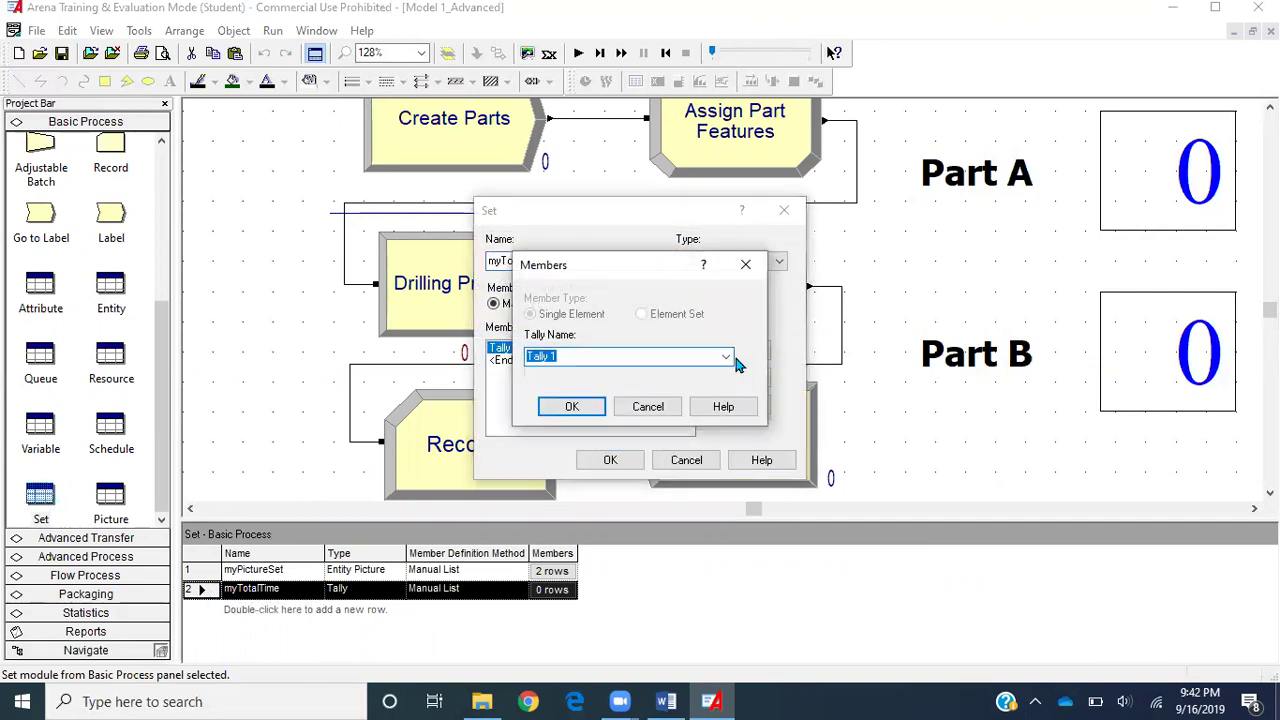
{"action": "left_click", "coordinate": [727, 357]}
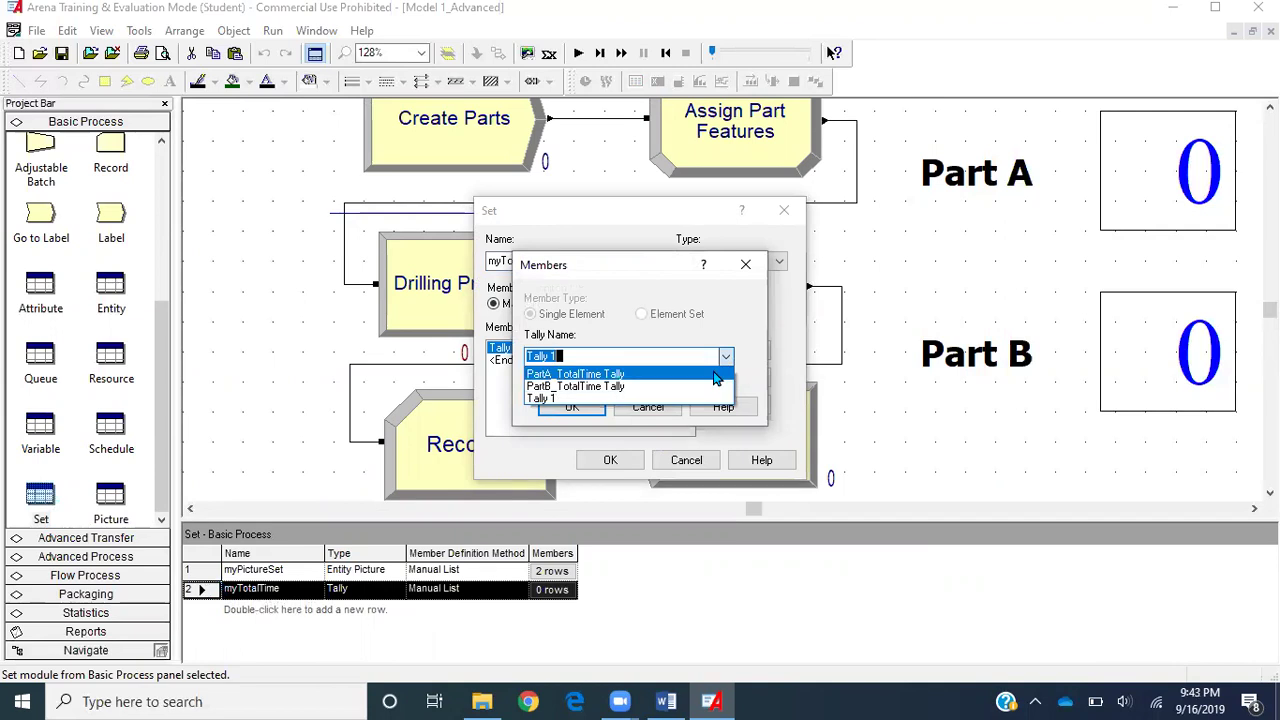
{"action": "left_click", "coordinate": [713, 374]}
{"action": "left_click", "coordinate": [572, 406]}
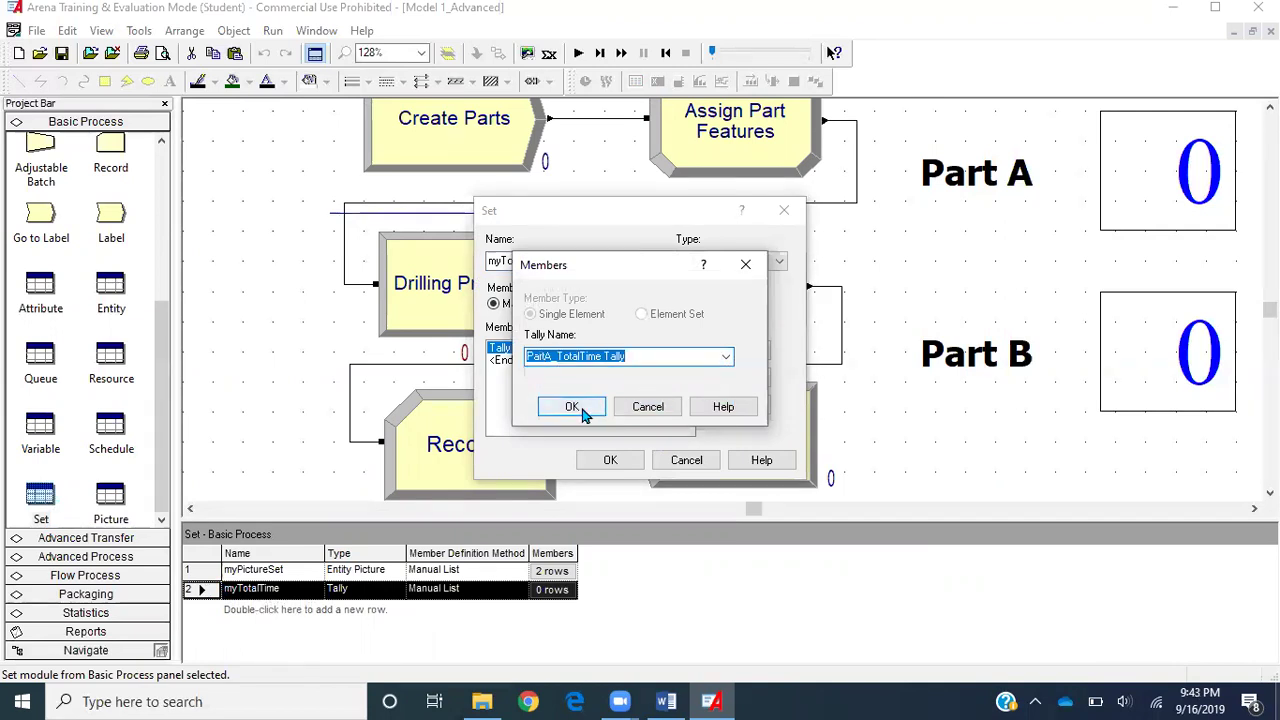
- Add PartB_TotalTime Tally as the second member of the myTotalTime set
{"action": "left_click", "coordinate": [764, 352]}
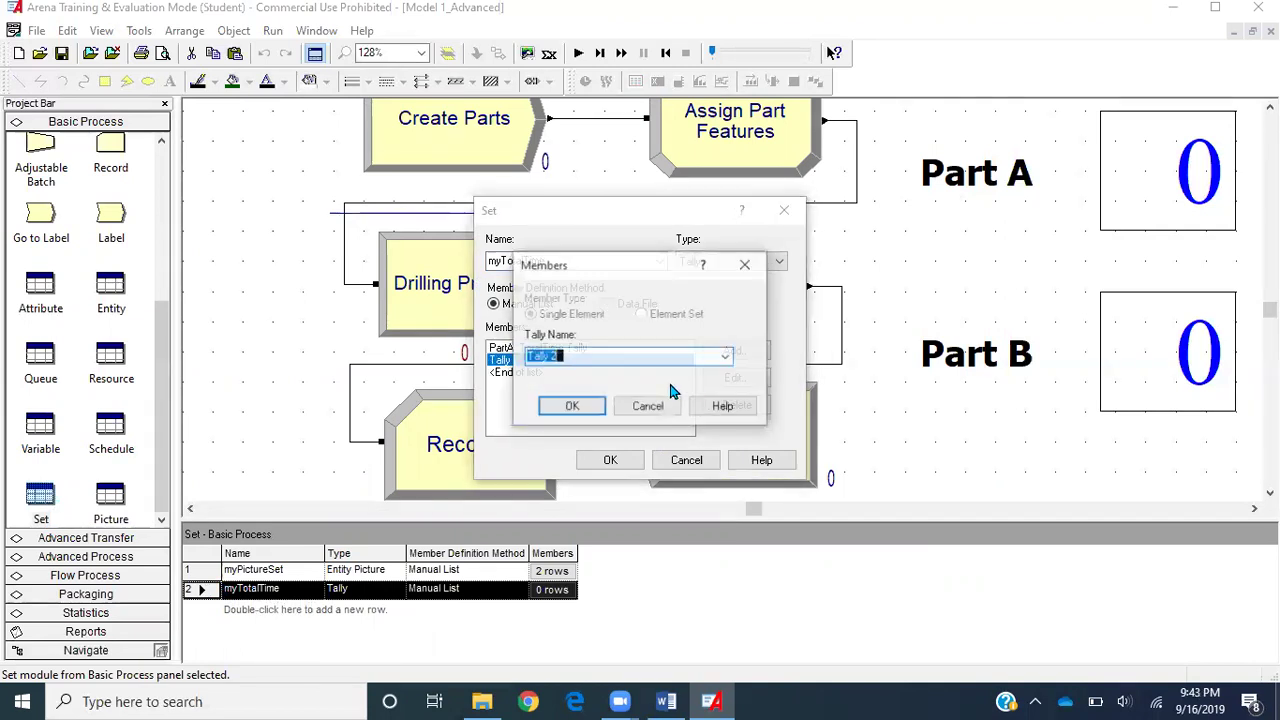
{"action": "left_click", "coordinate": [727, 357]}
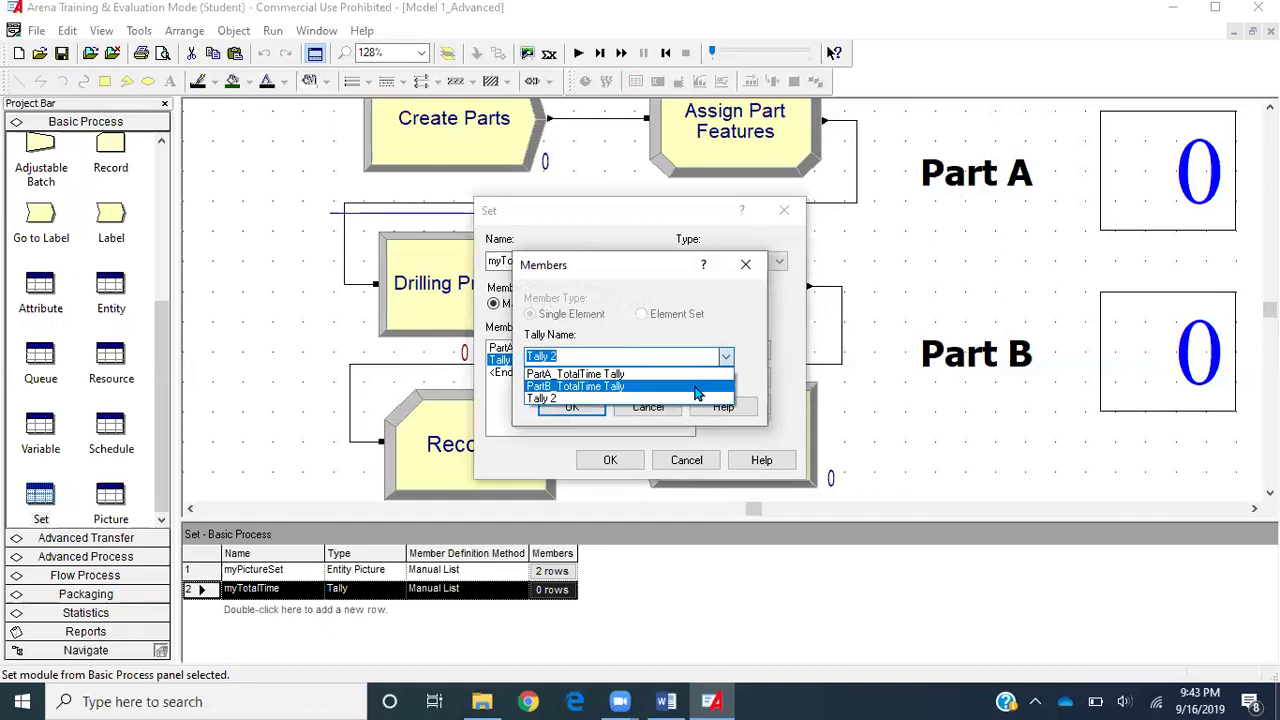
{"action": "left_click", "coordinate": [698, 387]}
{"action": "left_click", "coordinate": [572, 407]}
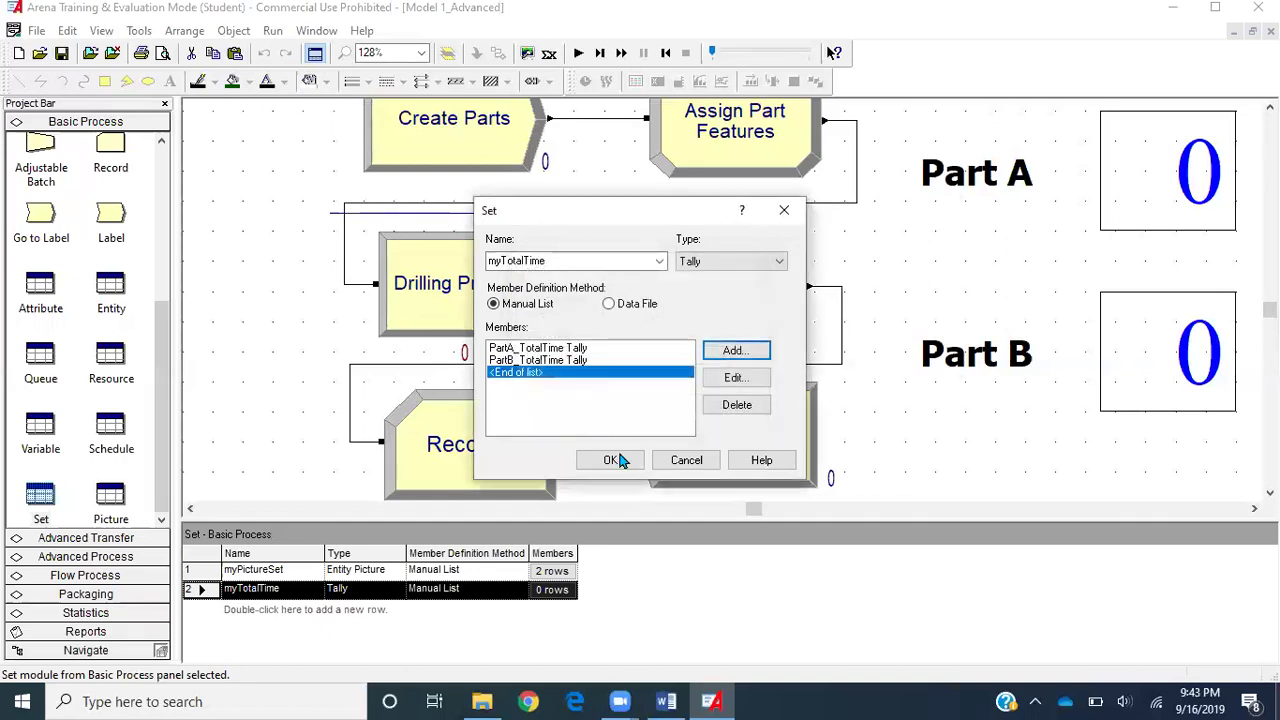
- Rename the tally set as myTotalTimeSet and accept its definition
{"action": "double_click", "coordinate": [571, 261]}
{"action": "left_click", "coordinate": [571, 261]}
{"action": "type", "text": "Set"}
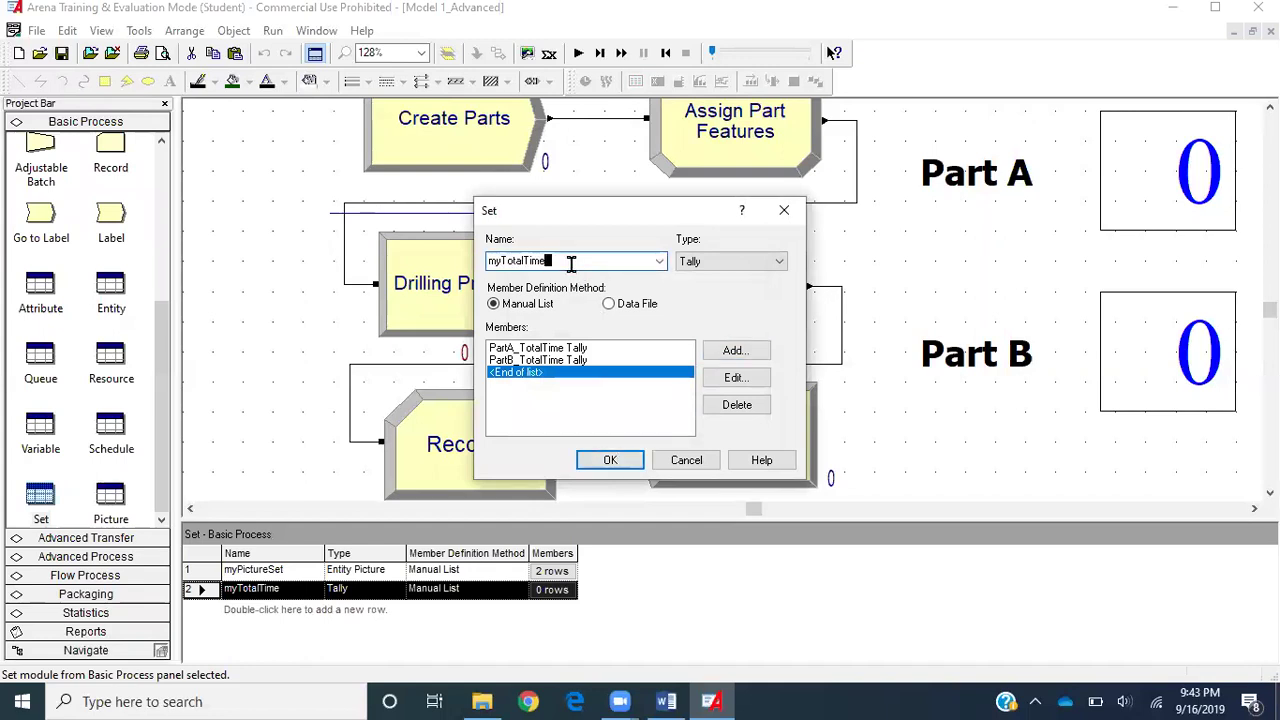
{"action": "key", "text": "Return"}
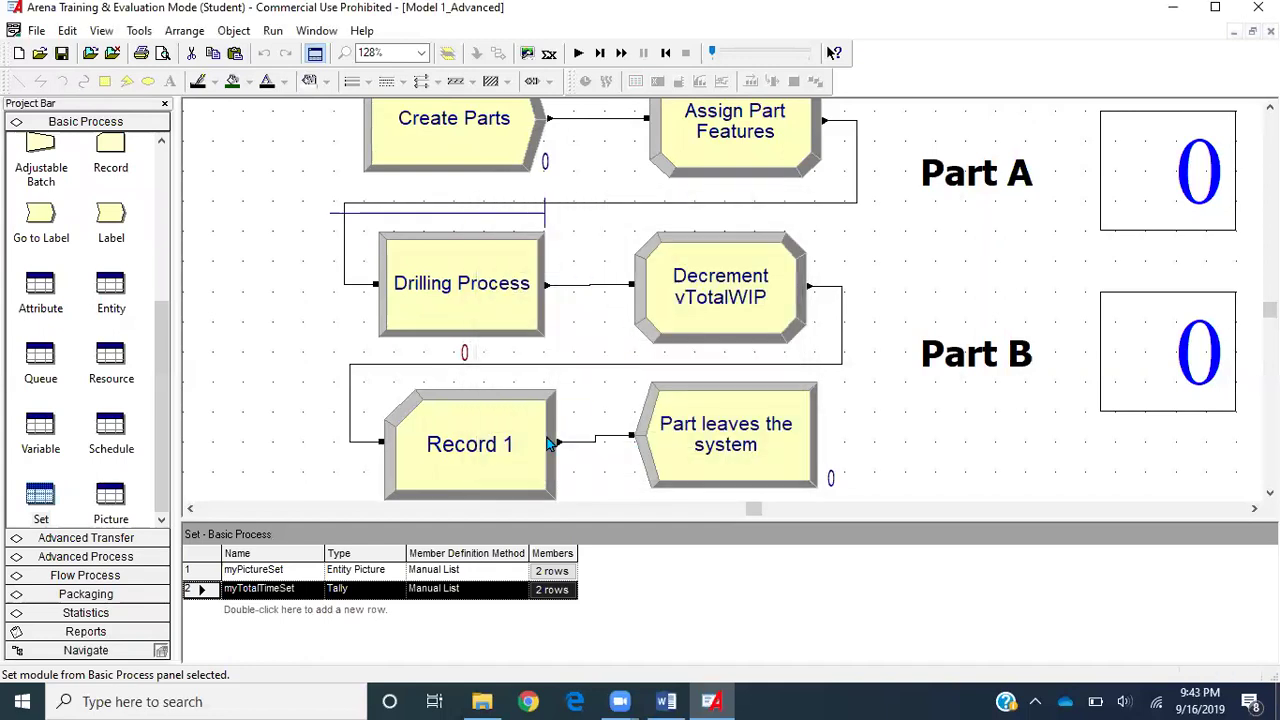
- Open the Record 1 module's properties and rename the module as Record TotalTime
{"action": "double_click", "coordinate": [503, 464]}
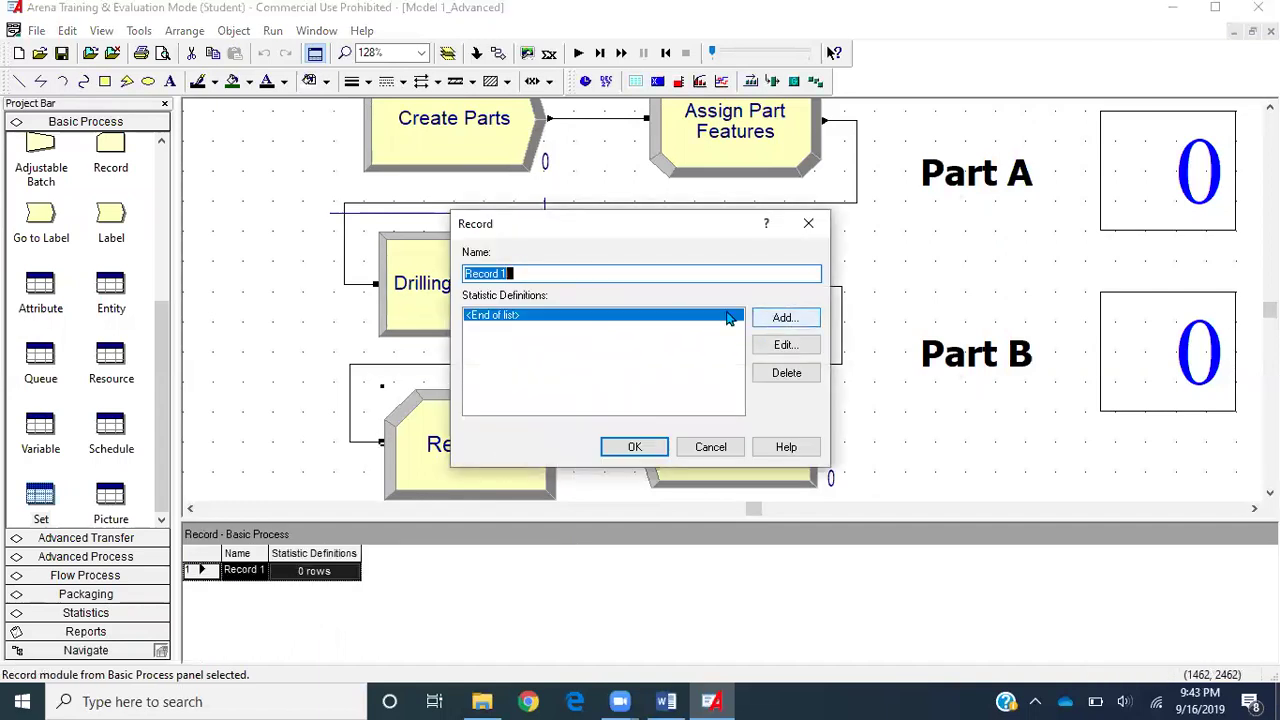
{"action": "left_click", "coordinate": [627, 277]}
{"action": "key", "text": "BackSpace"}
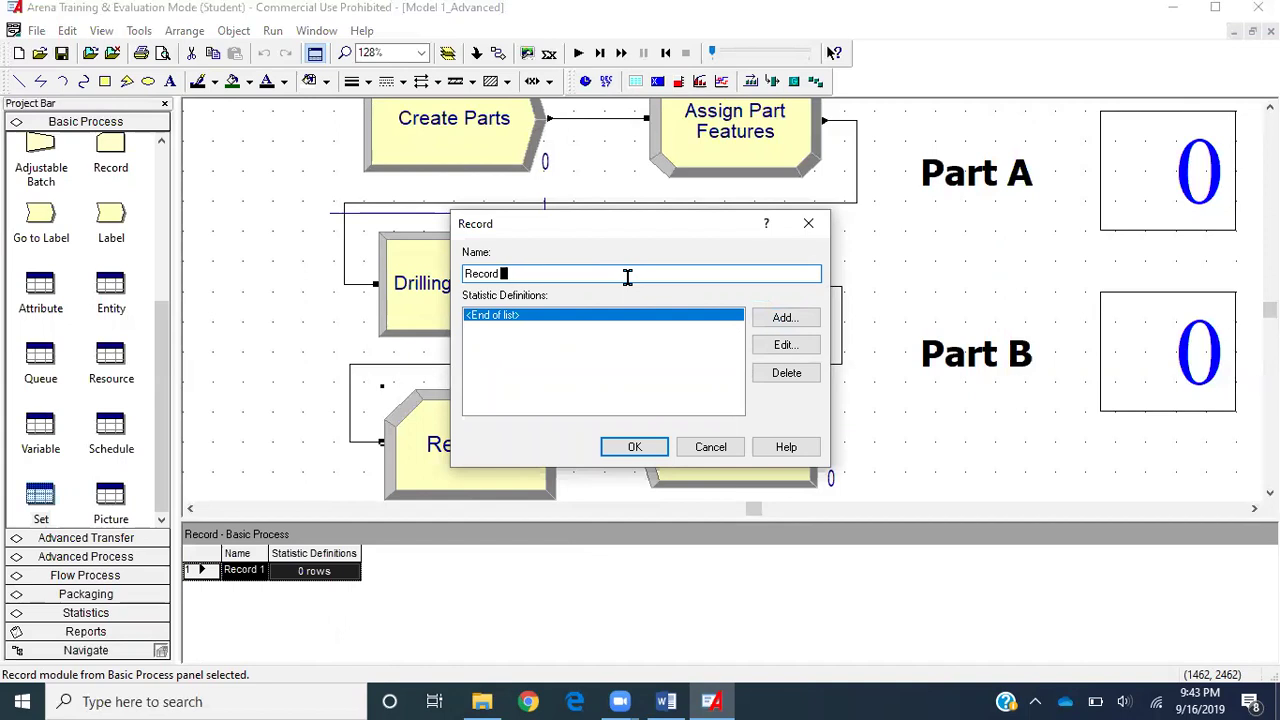
{"action": "type", "text": "TotalTime"}
- Add a Time Interval statistic definition to the Record module, based on the attribute myArrivalTime
{"action": "left_click", "coordinate": [786, 318]}
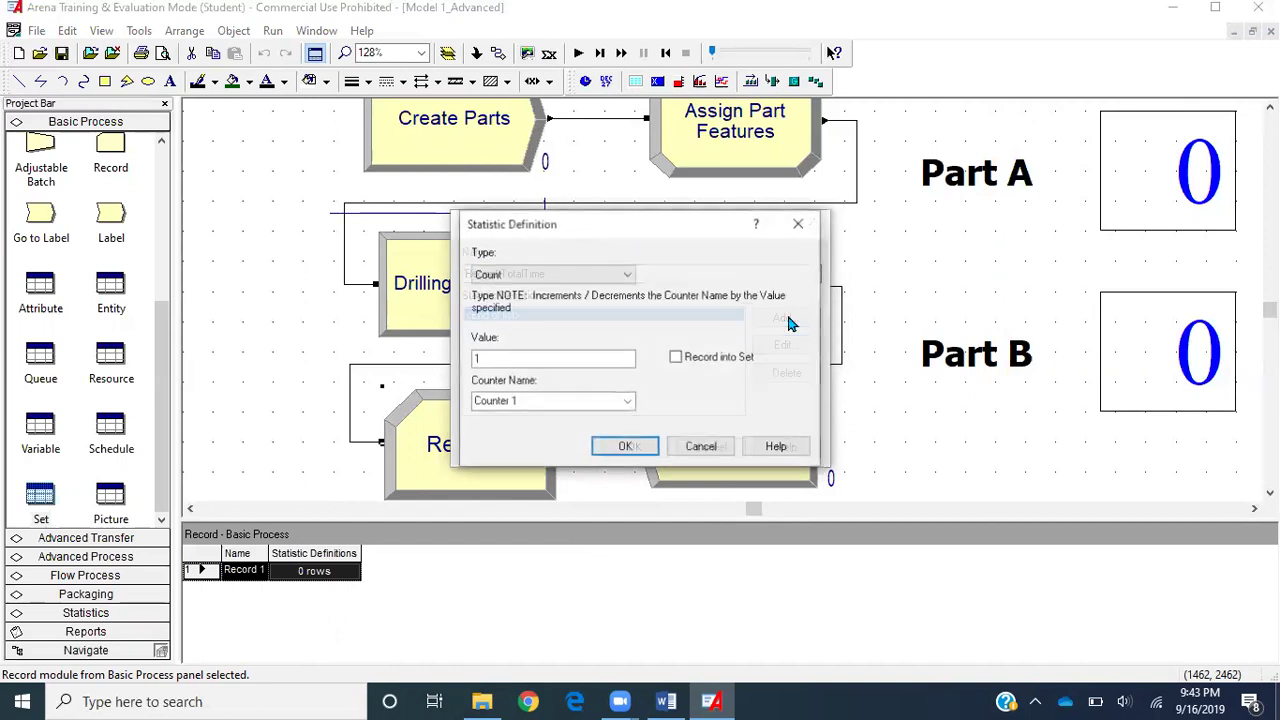
{"action": "left_click", "coordinate": [614, 275]}
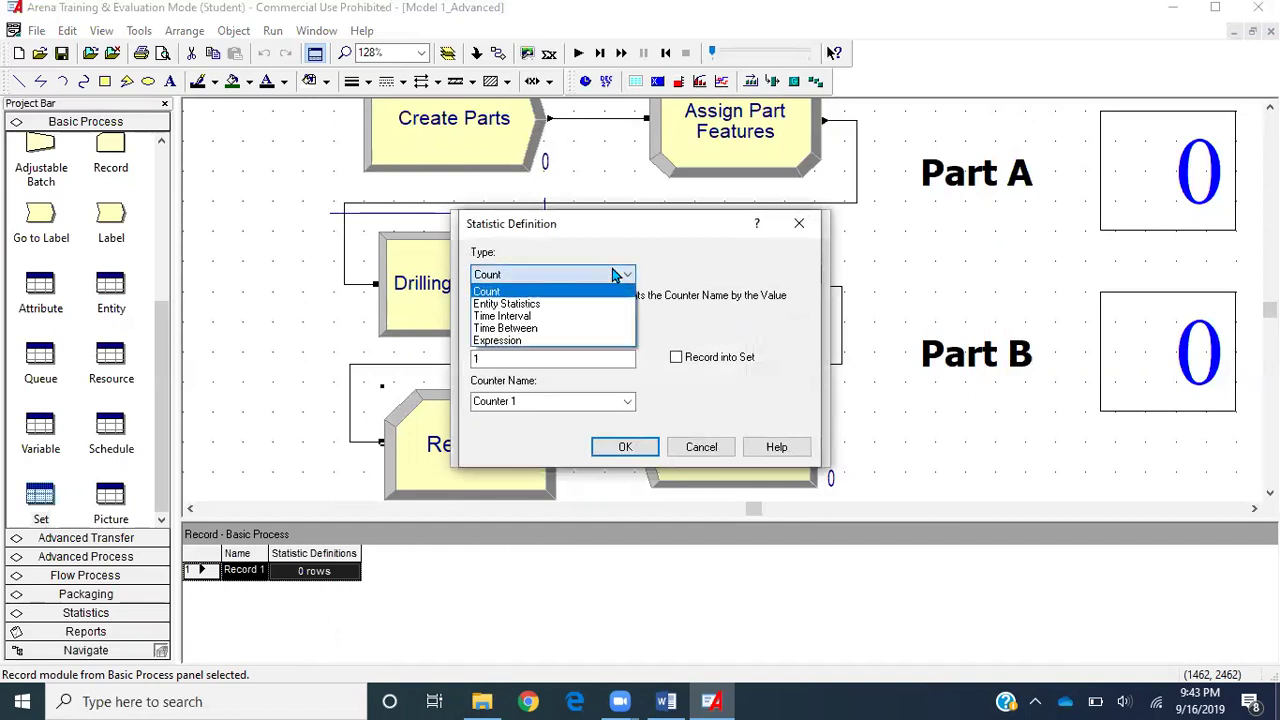
{"action": "left_click", "coordinate": [576, 316]}
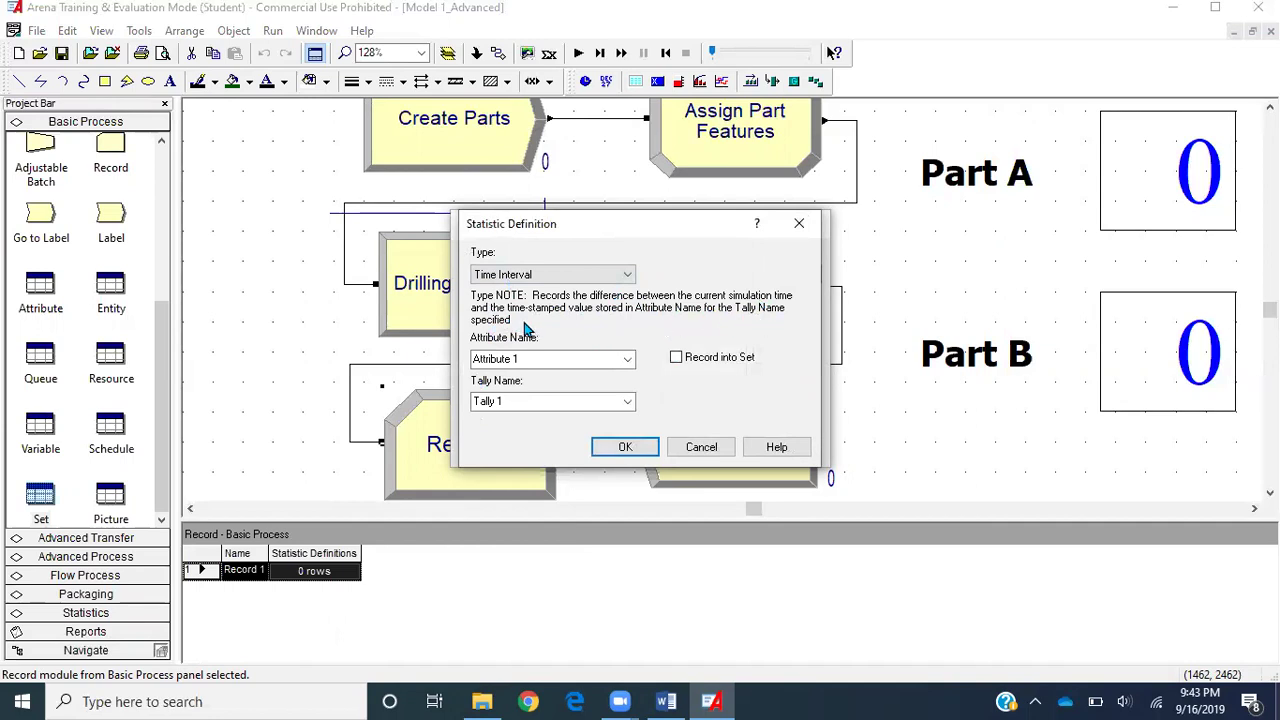
{"action": "left_click", "coordinate": [600, 359]}
{"action": "left_click", "coordinate": [627, 359]}
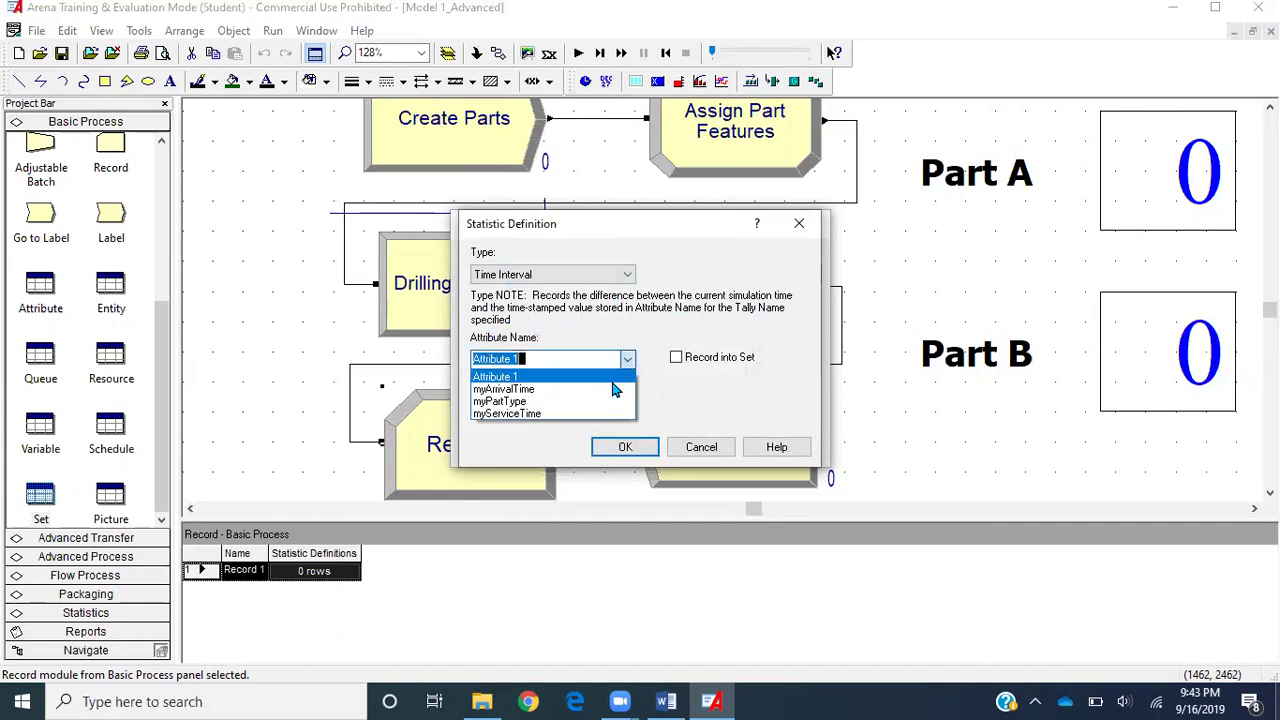
{"action": "left_click", "coordinate": [605, 390]}
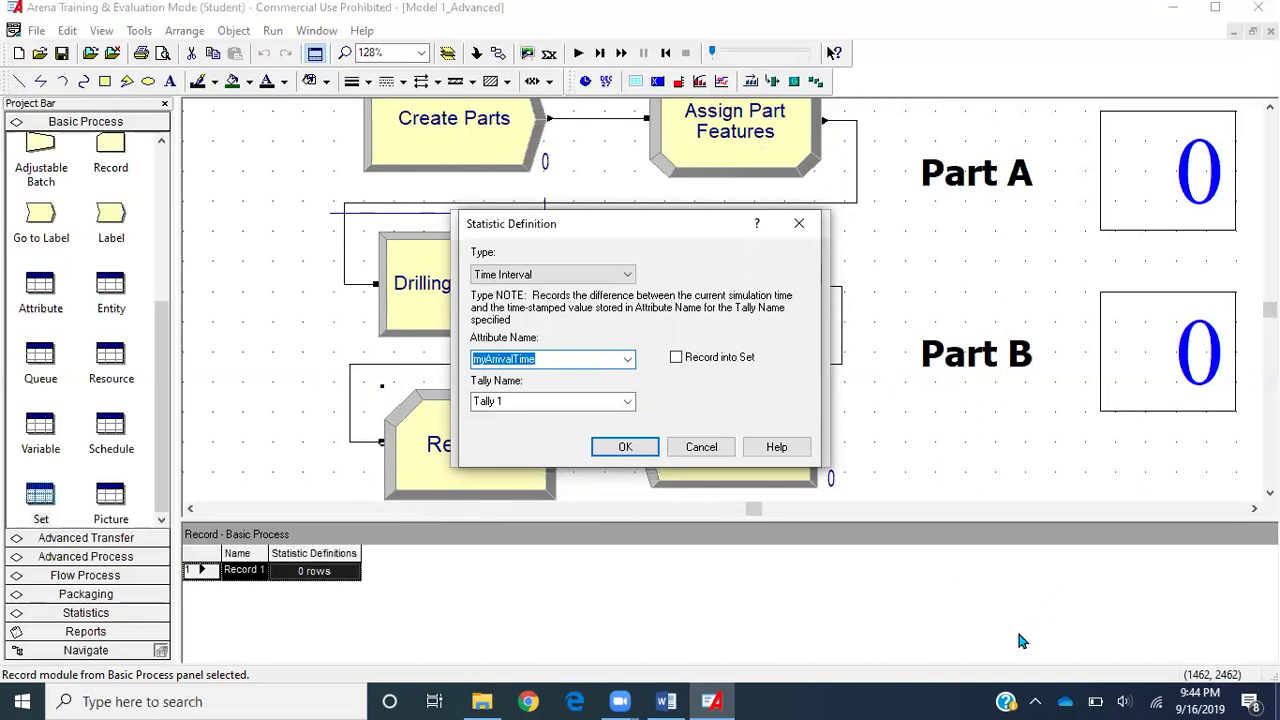
- Record the statistic into the tally set myTotalTimeSet with set index myPartType, and widen the Name column of the Record spreadsheet
{"action": "left_click", "coordinate": [677, 362]}
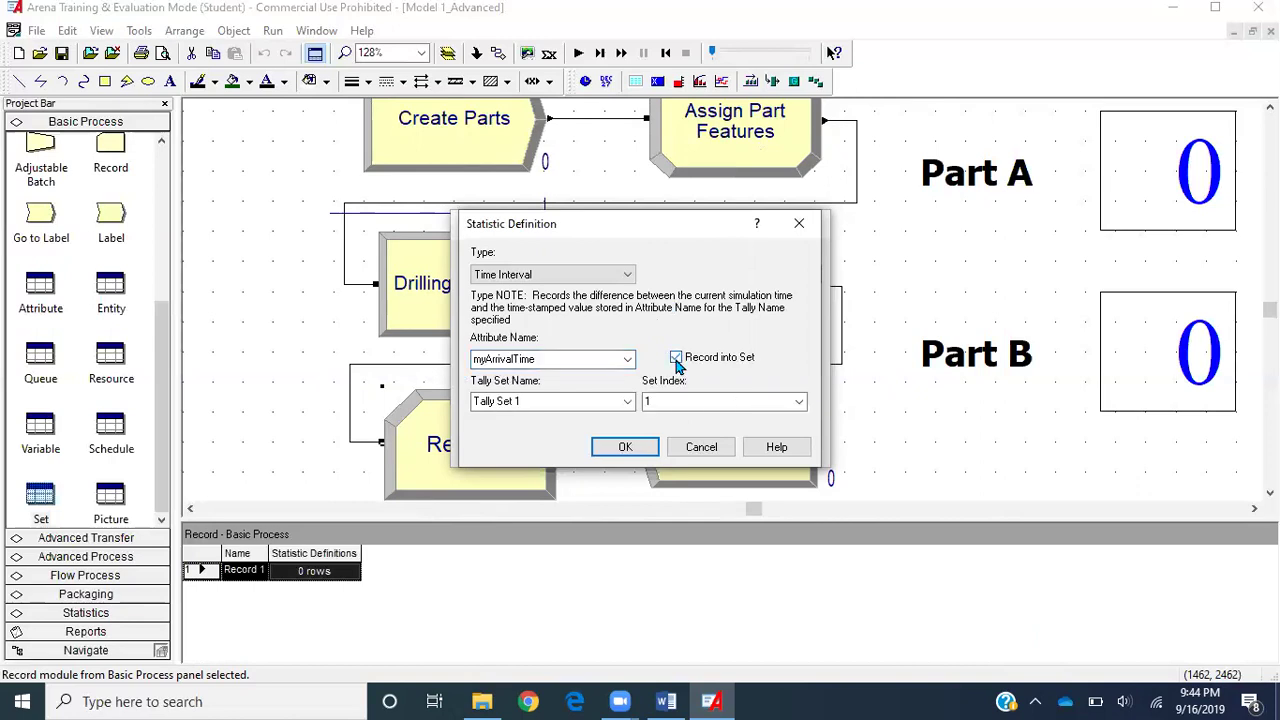
{"action": "left_click", "coordinate": [628, 401]}
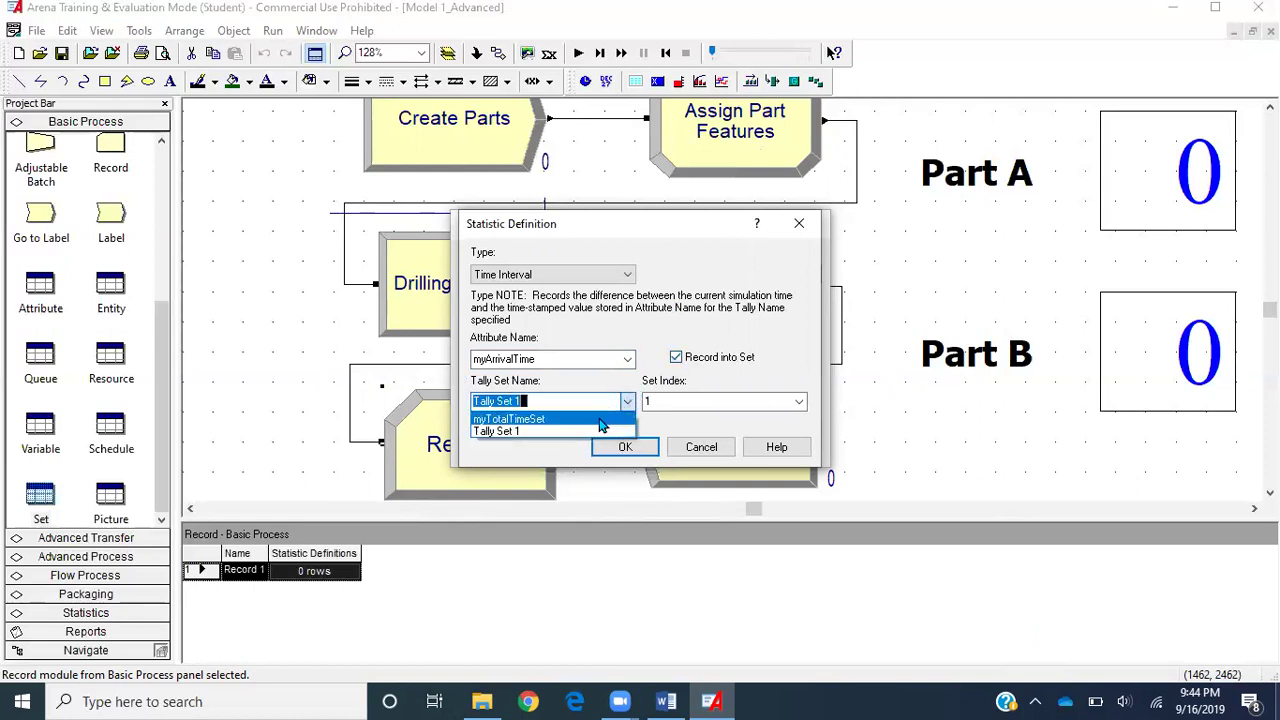
{"action": "left_click", "coordinate": [600, 420]}
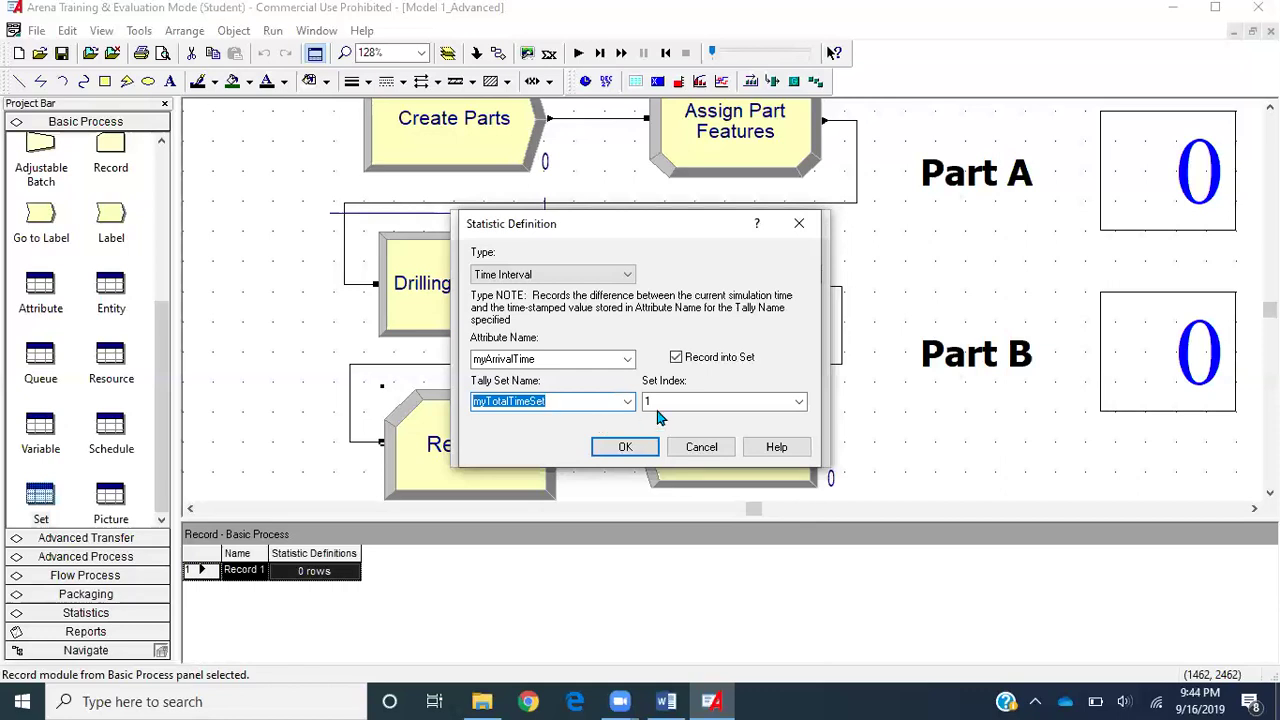
{"action": "double_click", "coordinate": [652, 401]}
{"action": "type", "text": "my"}
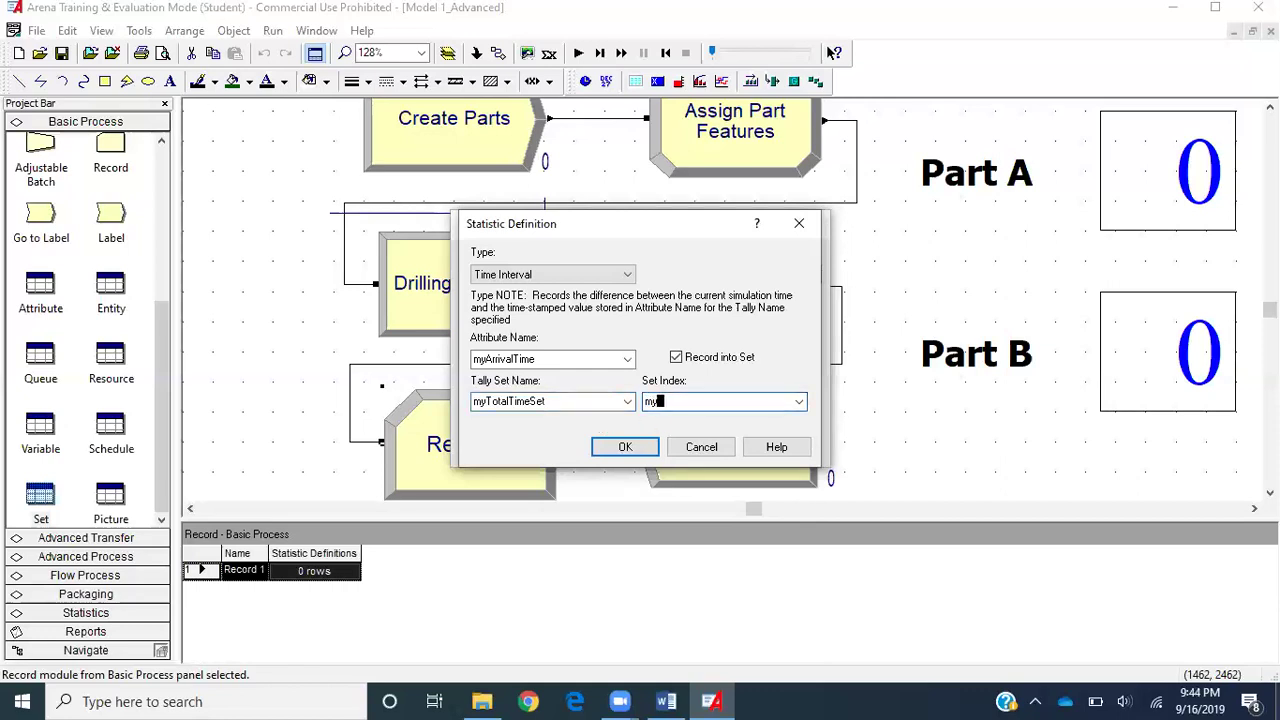
{"action": "type", "text": "PartType"}
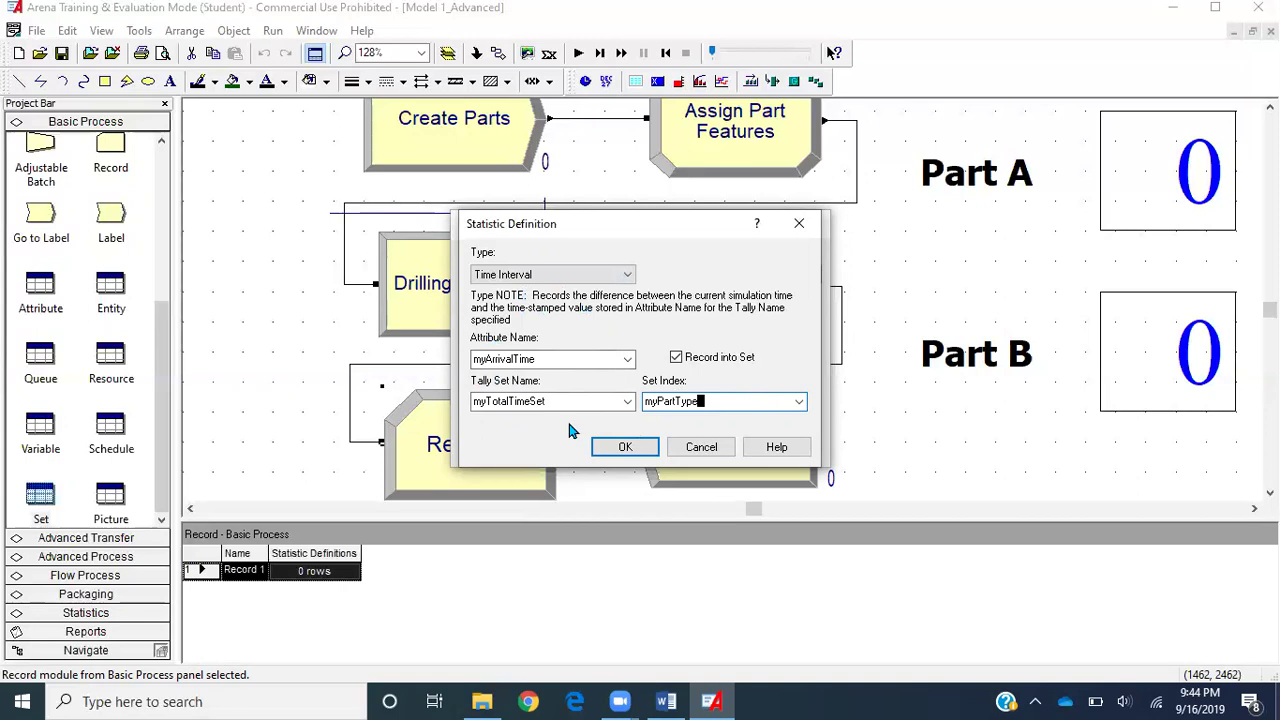
{"action": "left_click", "coordinate": [605, 448]}
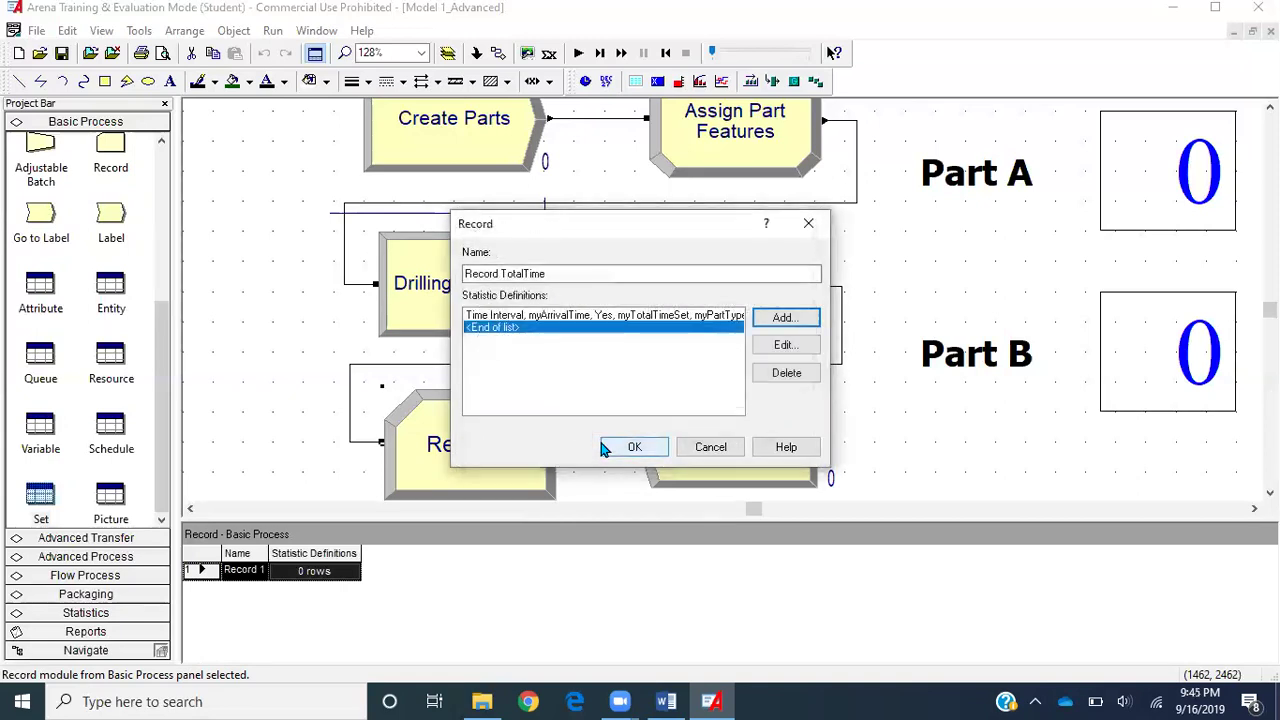
{"action": "left_click", "coordinate": [620, 448]}
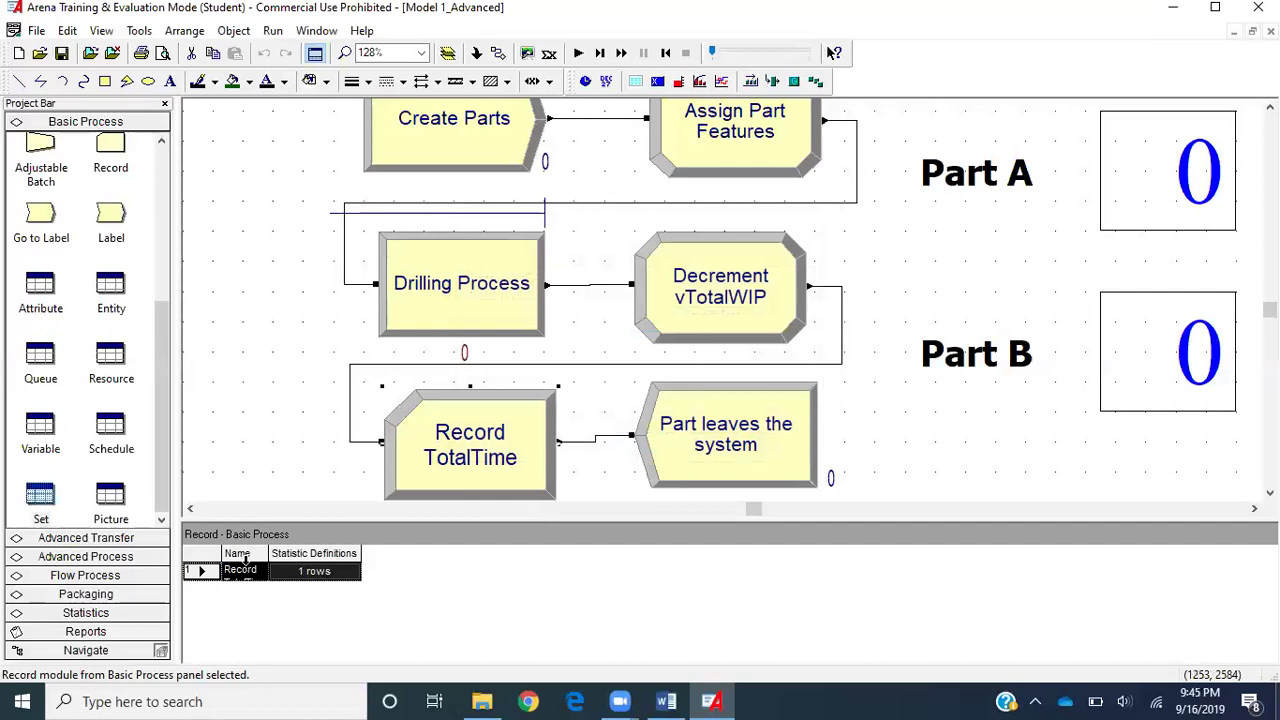
{"action": "left_click_drag", "start_coordinate": [270, 556], "coordinate": [397, 562]}
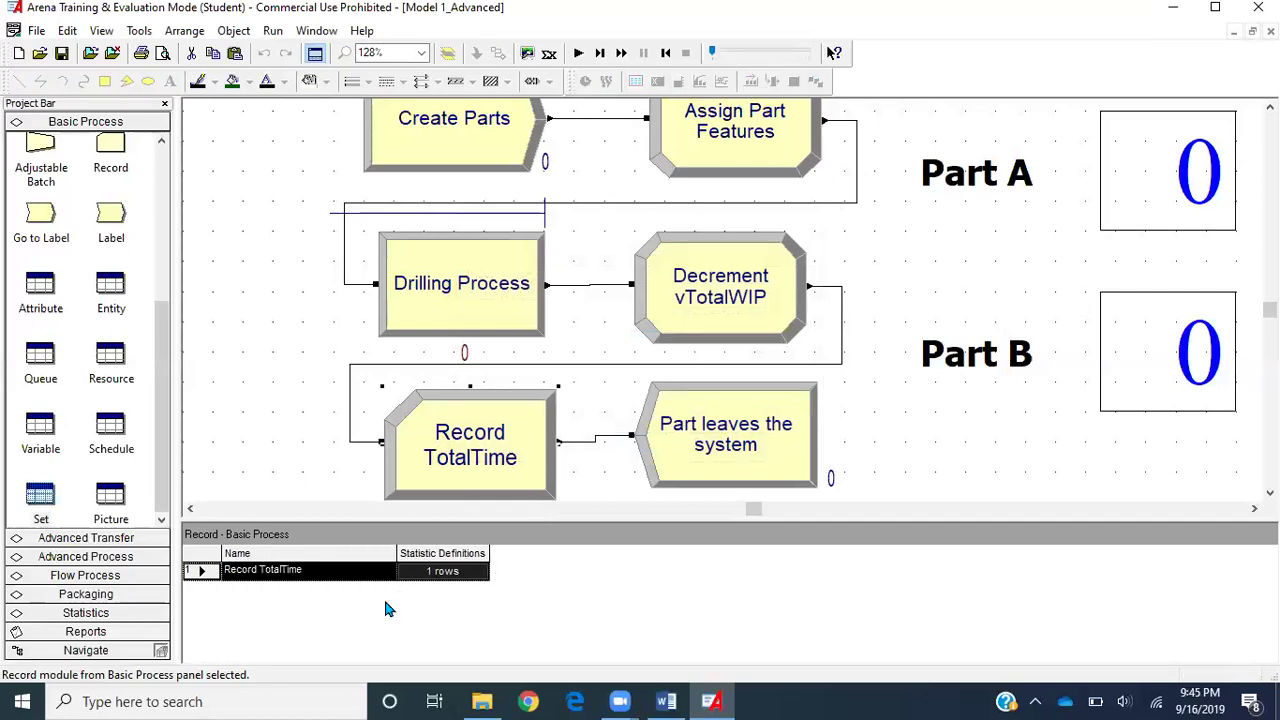
{"action": "left_click", "coordinate": [263, 371]}
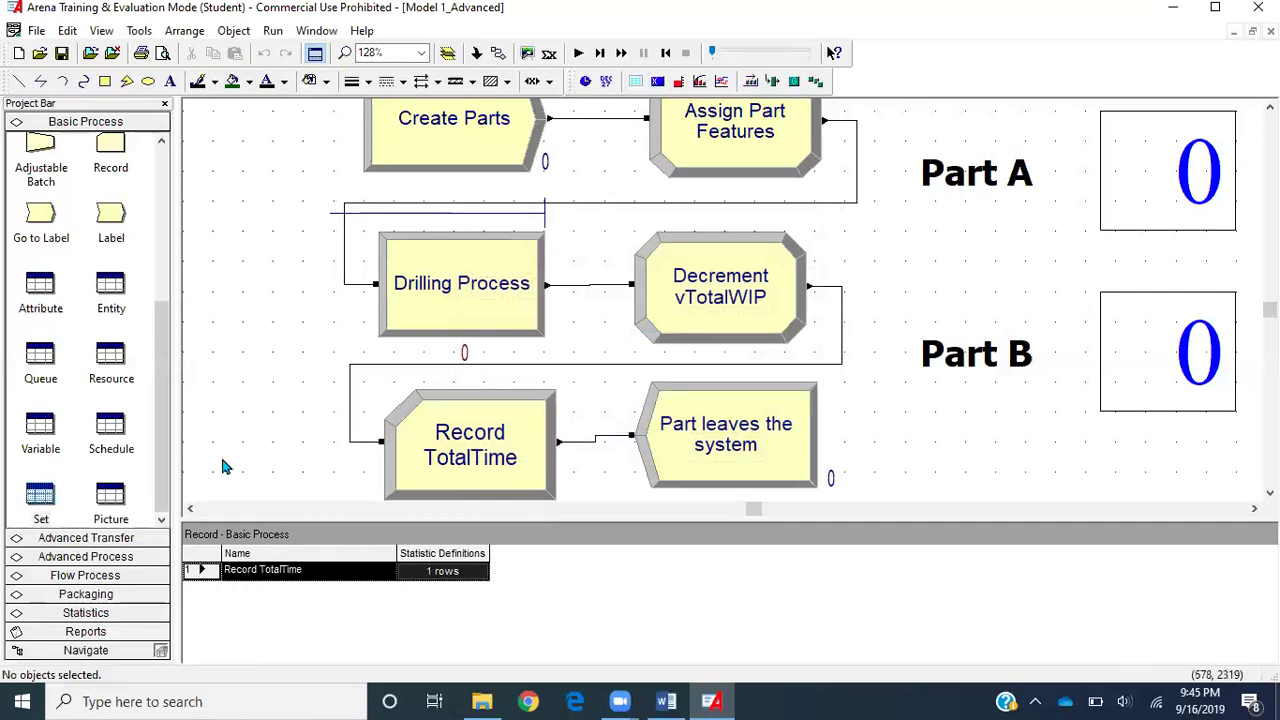
- Return to the Tally data module, select the output file cell of PartA_TotalTime Tally and widen its column
{"action": "left_click", "coordinate": [85, 612]}
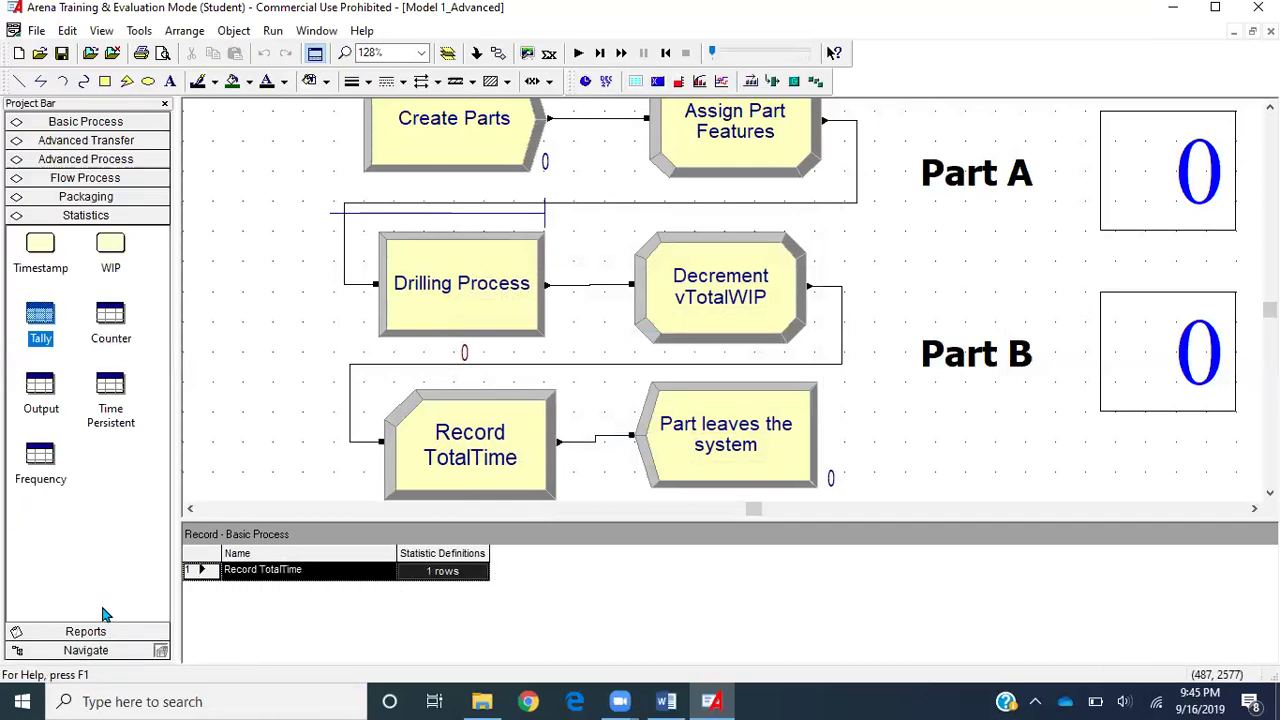
{"action": "left_click", "coordinate": [38, 318]}
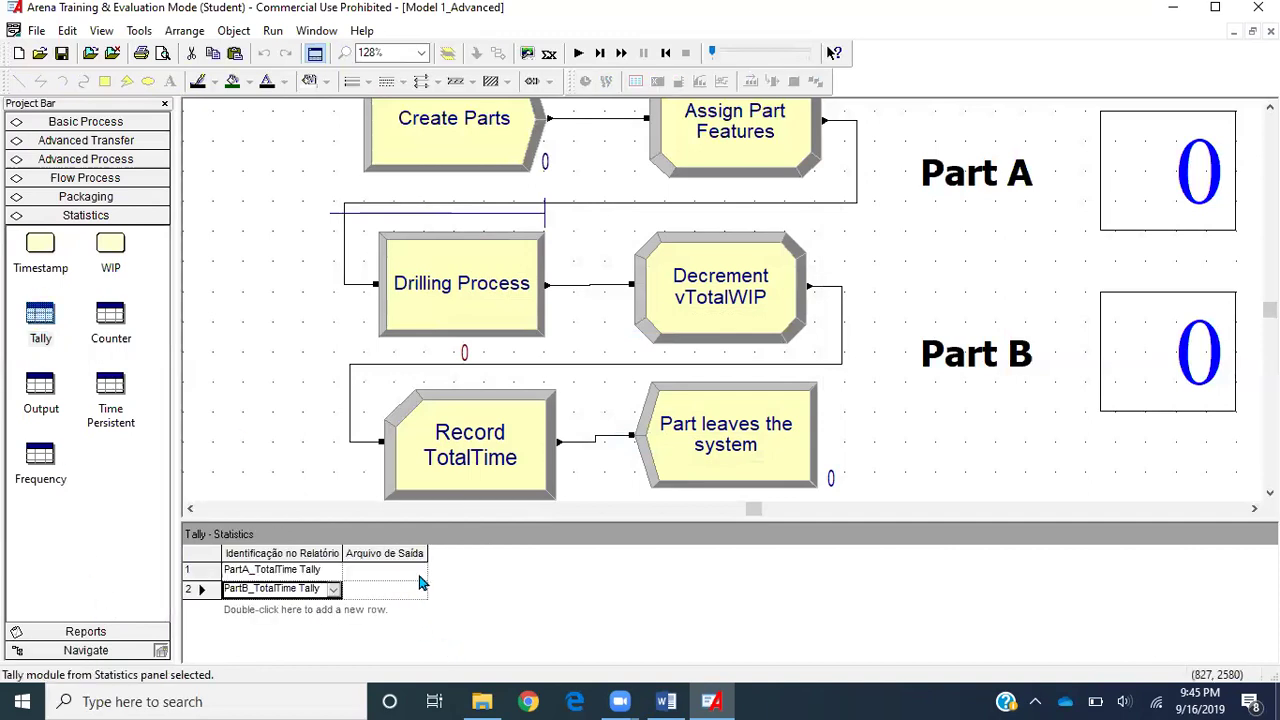
{"action": "left_click", "coordinate": [388, 569]}
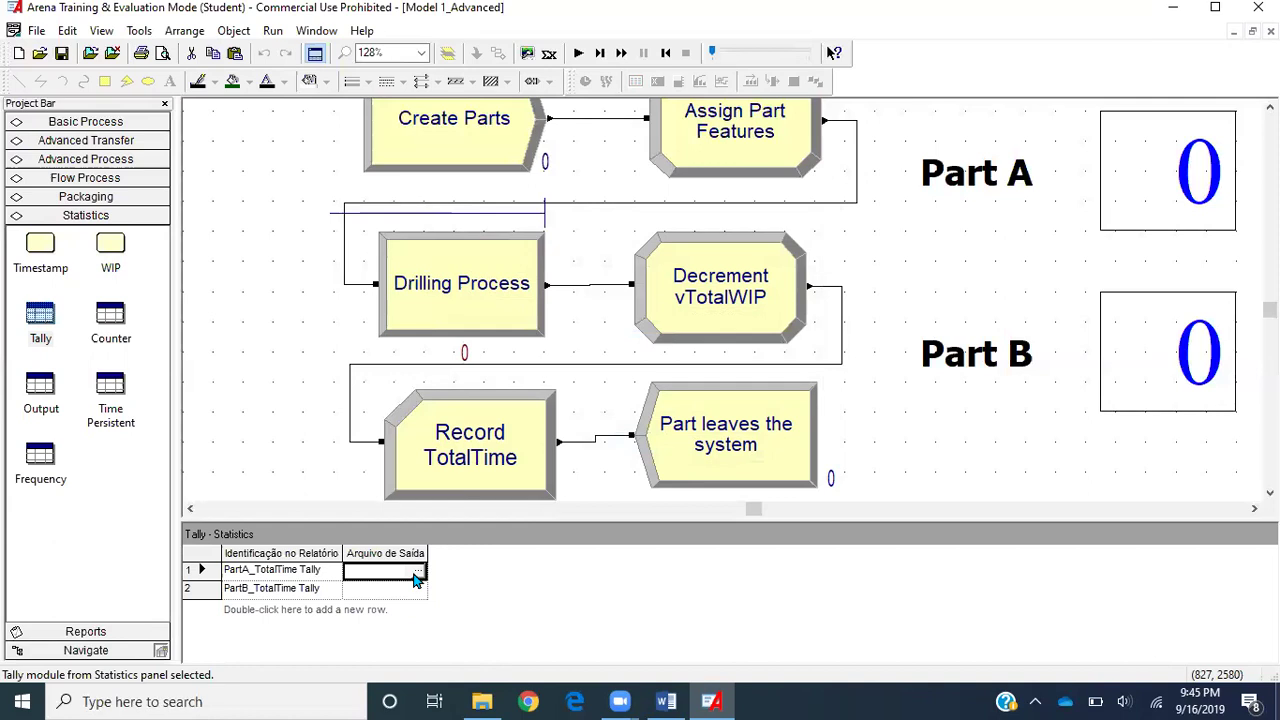
{"action": "left_click_drag", "start_coordinate": [426, 550], "coordinate": [511, 547]}
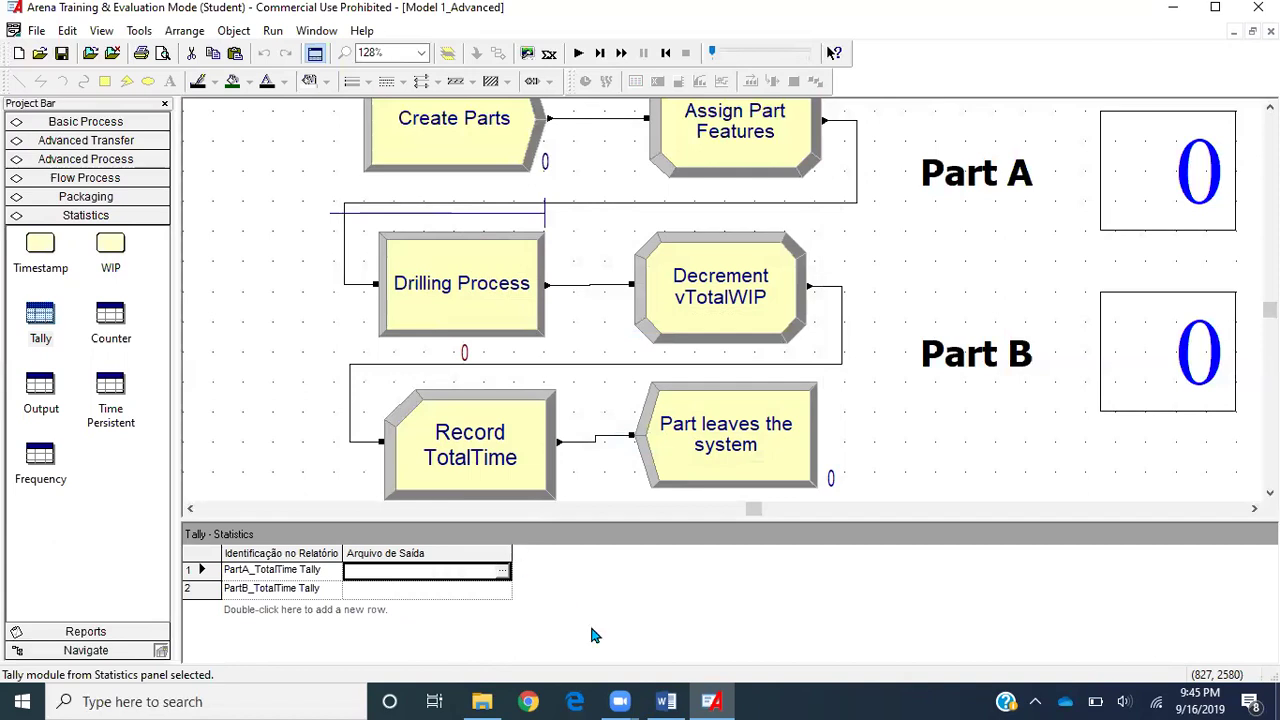
- Launch Excel and create a blank workbook
{"action": "left_click", "coordinate": [296, 702]}
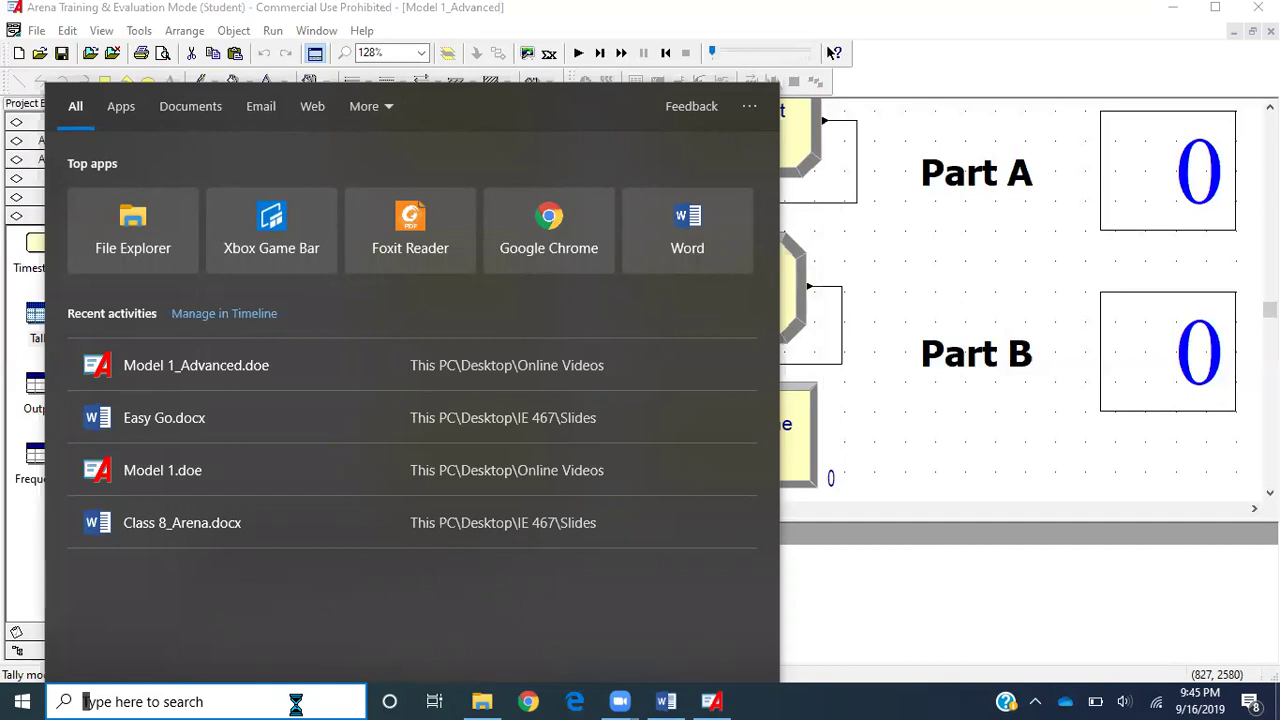
{"action": "type", "text": "exc"}
{"action": "type", "text": "el"}
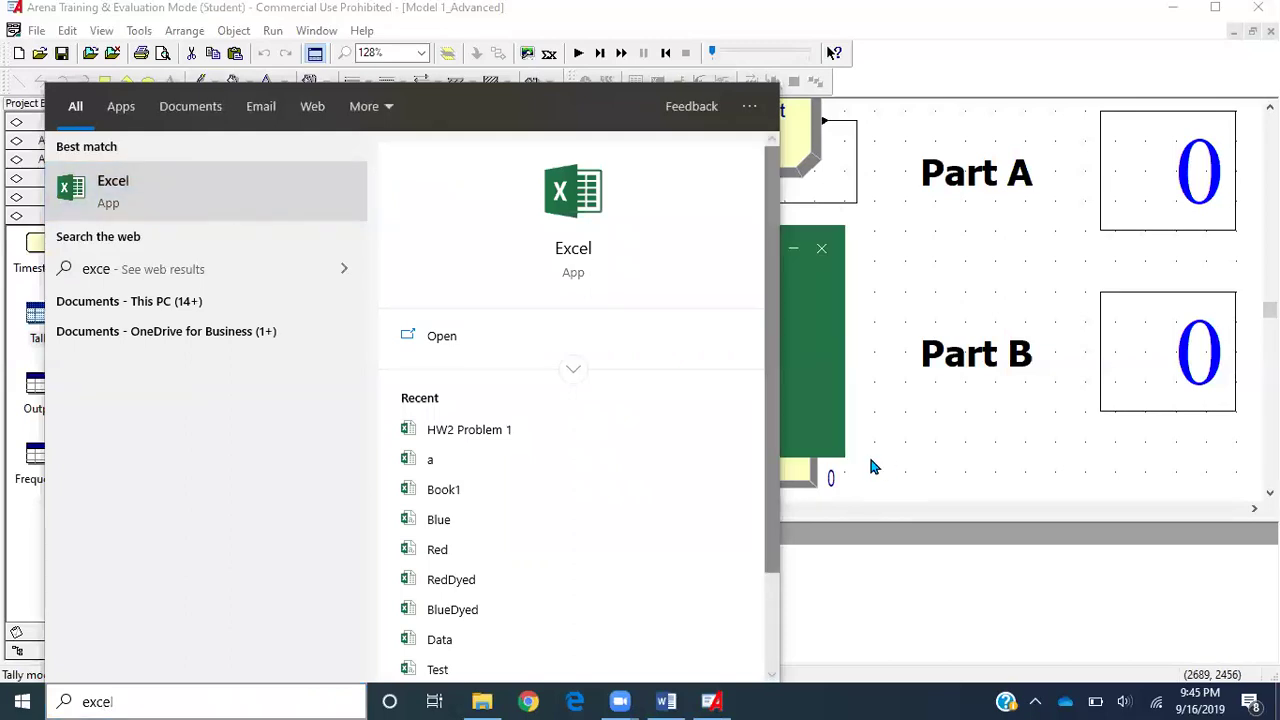
{"action": "left_click", "coordinate": [831, 410]}
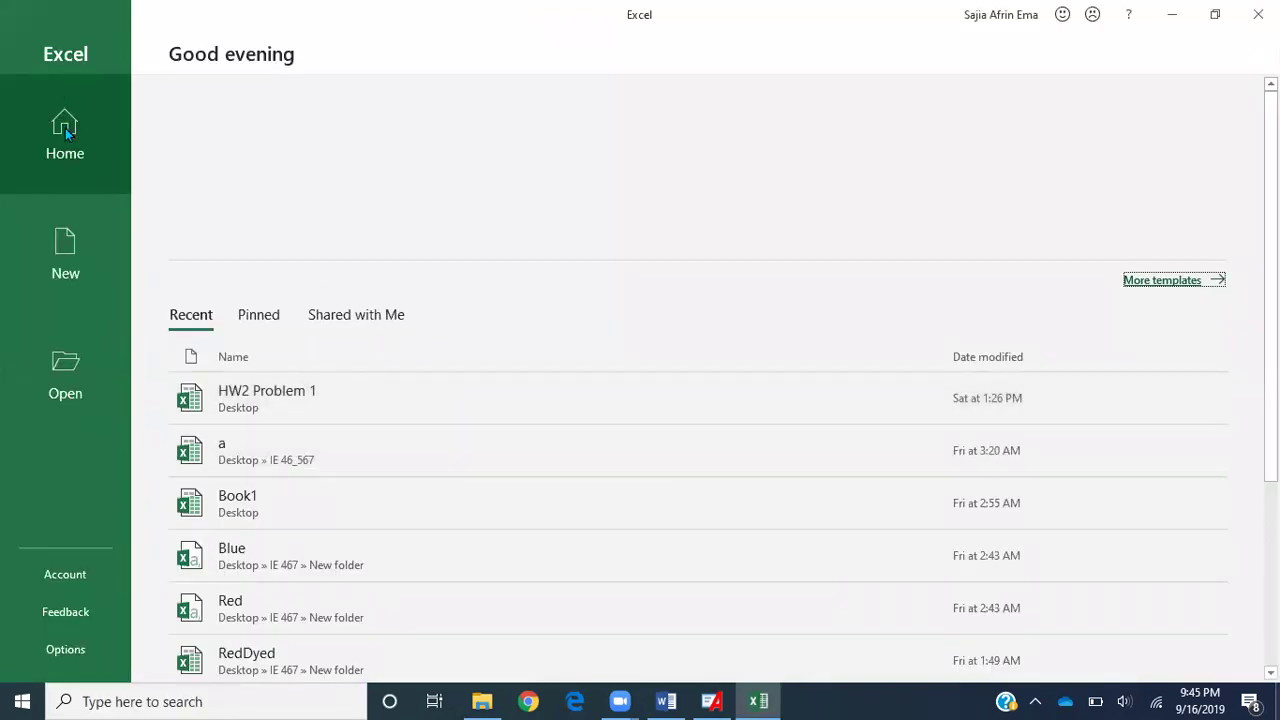
{"action": "left_click", "coordinate": [255, 179]}
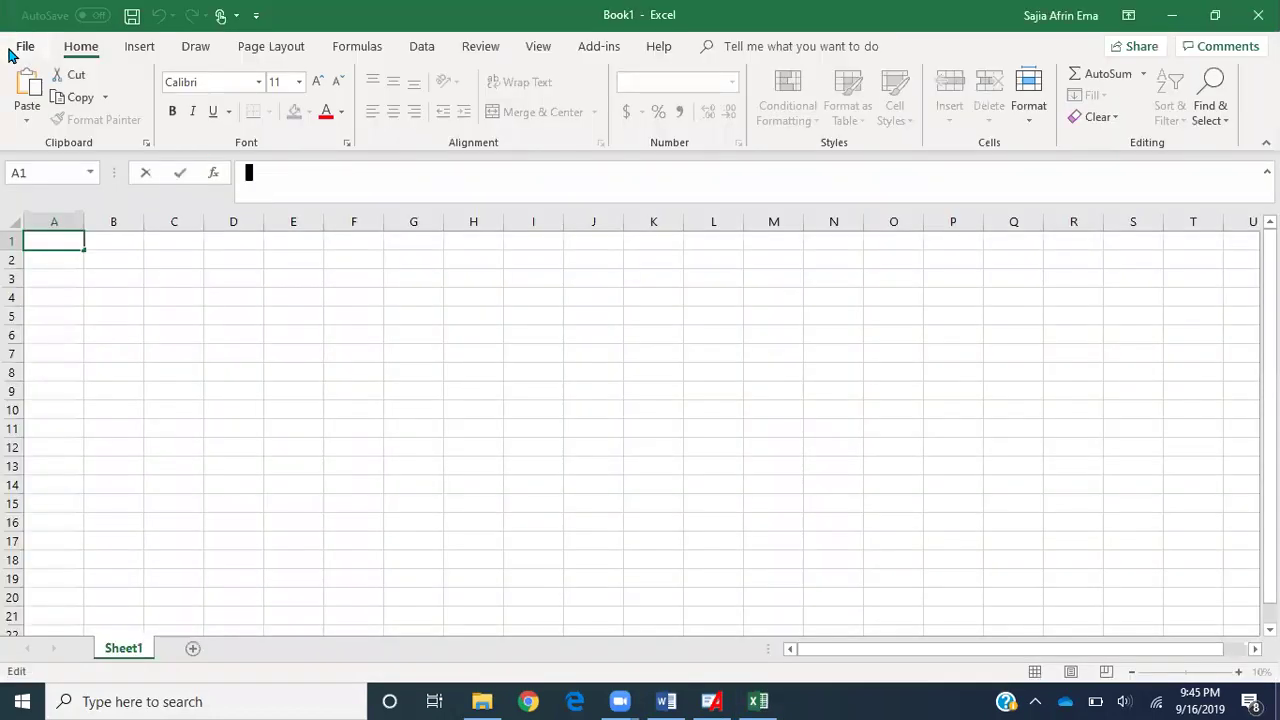
- Save the blank workbook to the Desktop as PartA in CSV (Comma delimited) format
{"action": "left_click", "coordinate": [14, 48]}
{"action": "left_click", "coordinate": [69, 306]}
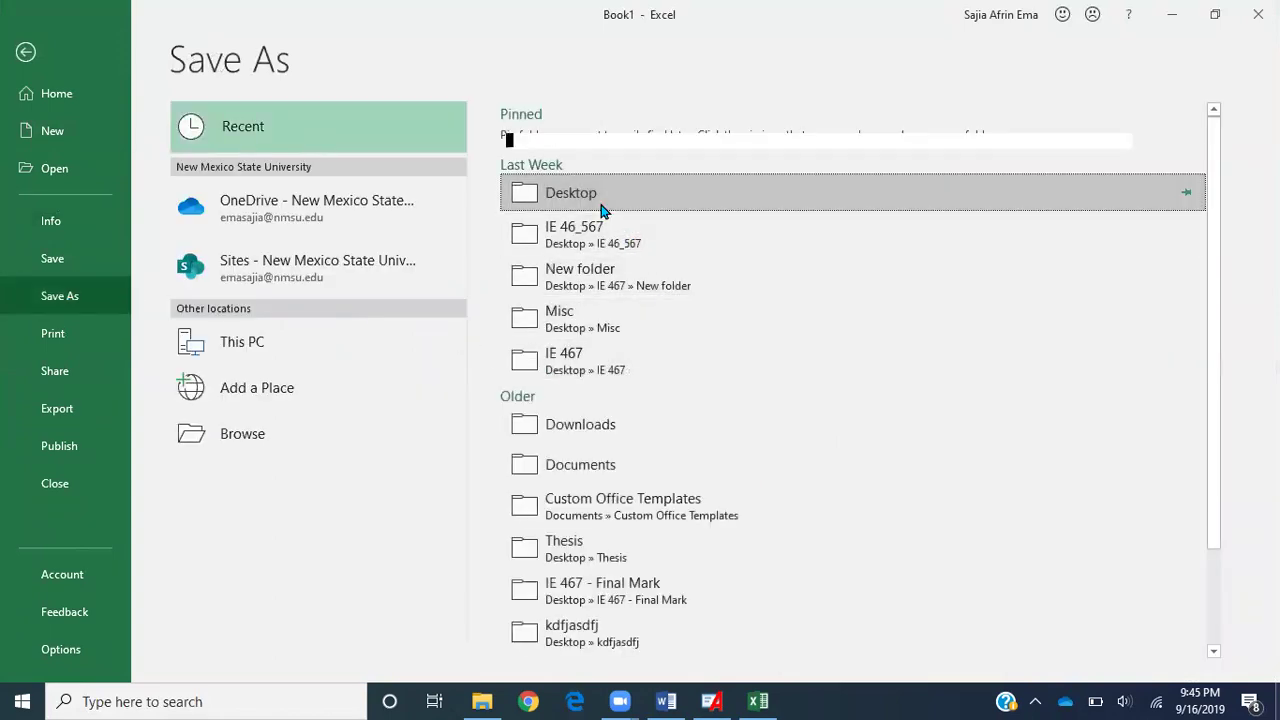
{"action": "left_click", "coordinate": [600, 200]}
{"action": "left_click", "coordinate": [597, 139]}
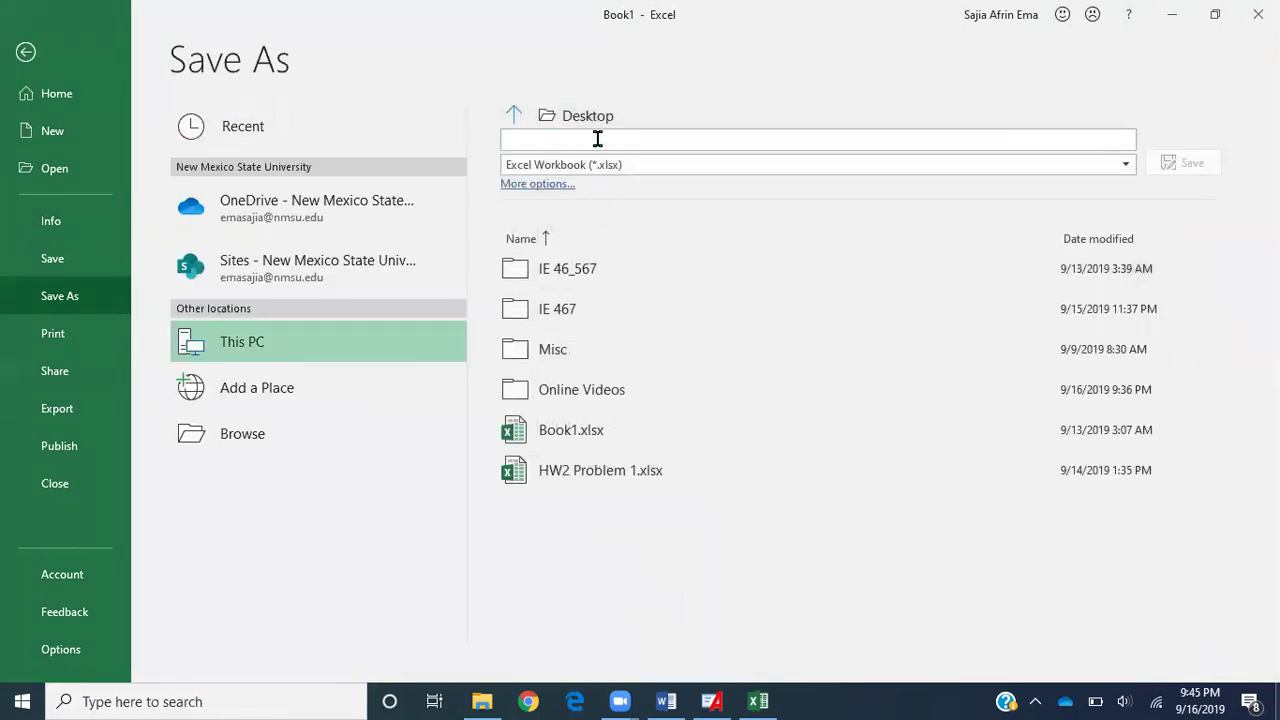
{"action": "type", "text": "Part"}
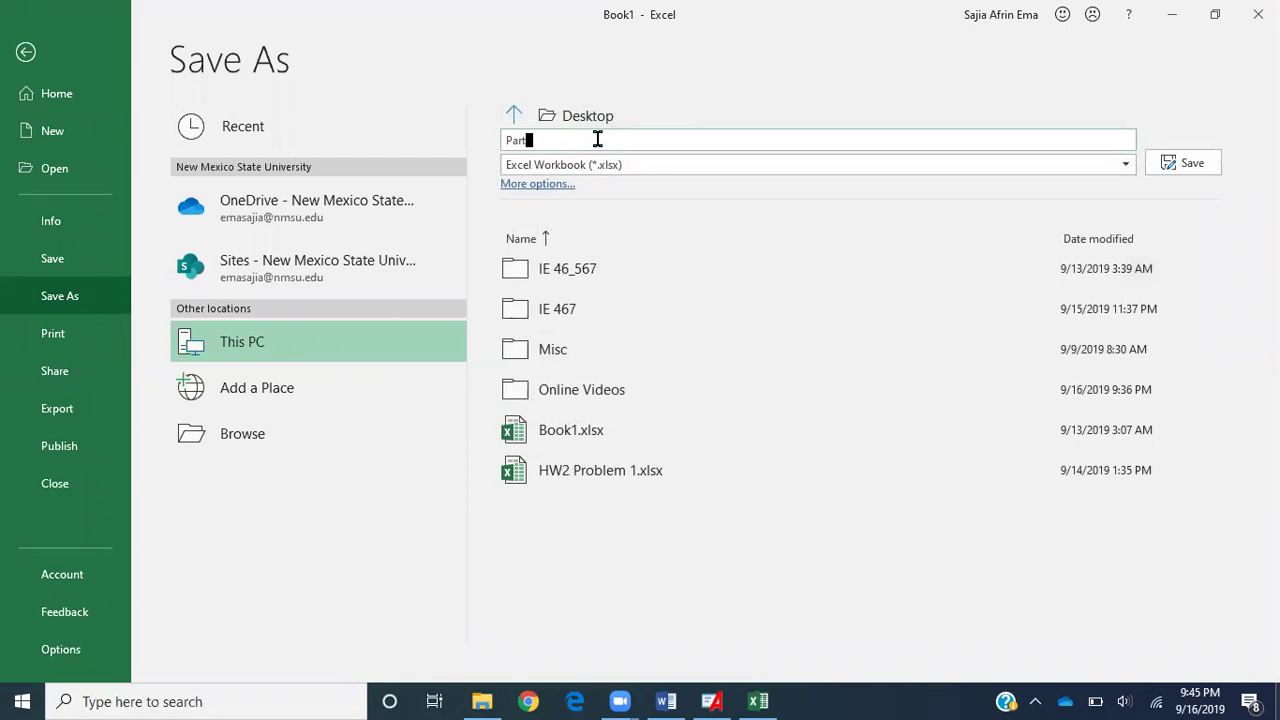
{"action": "type", "text": "A"}
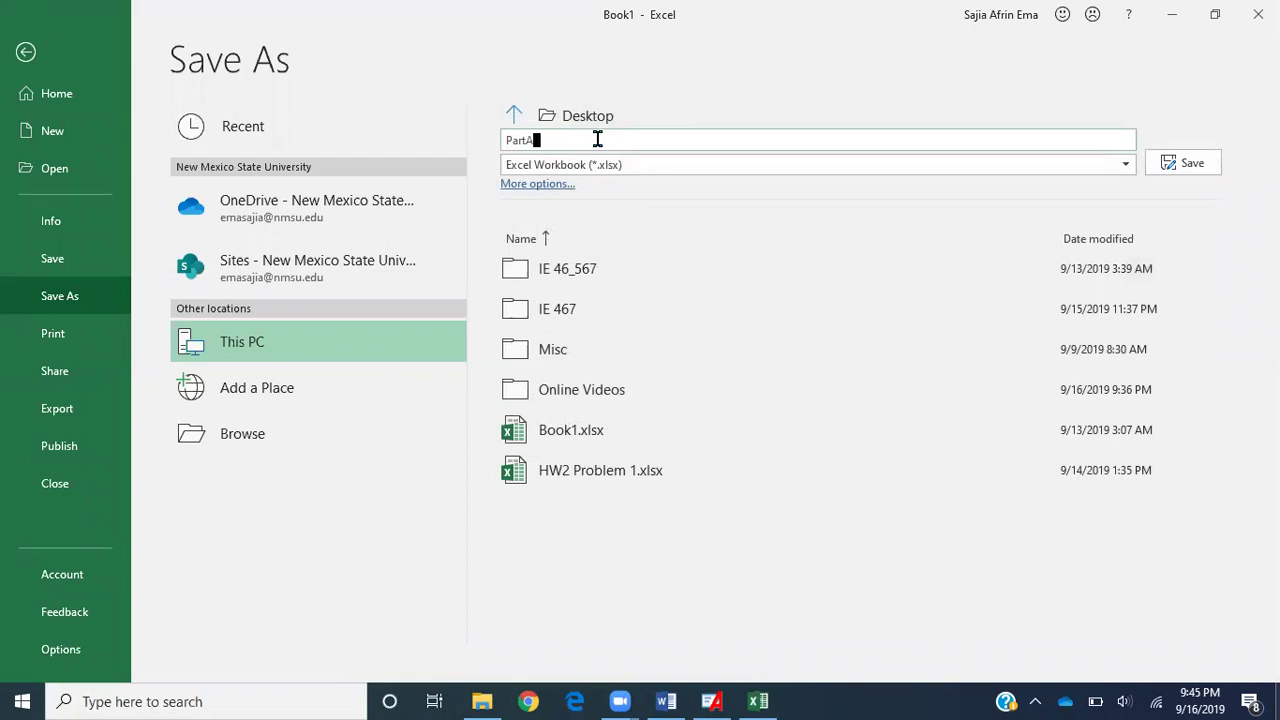
{"action": "left_click", "coordinate": [1128, 164]}
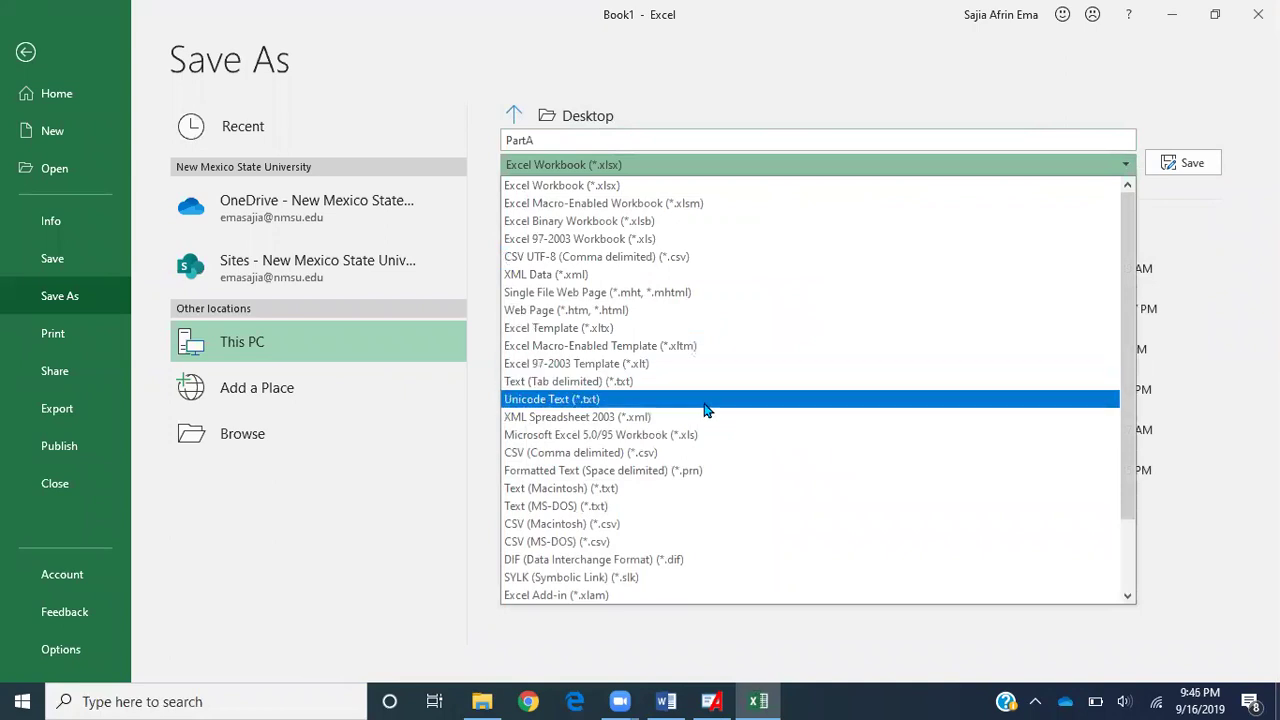
{"action": "left_click", "coordinate": [672, 456]}
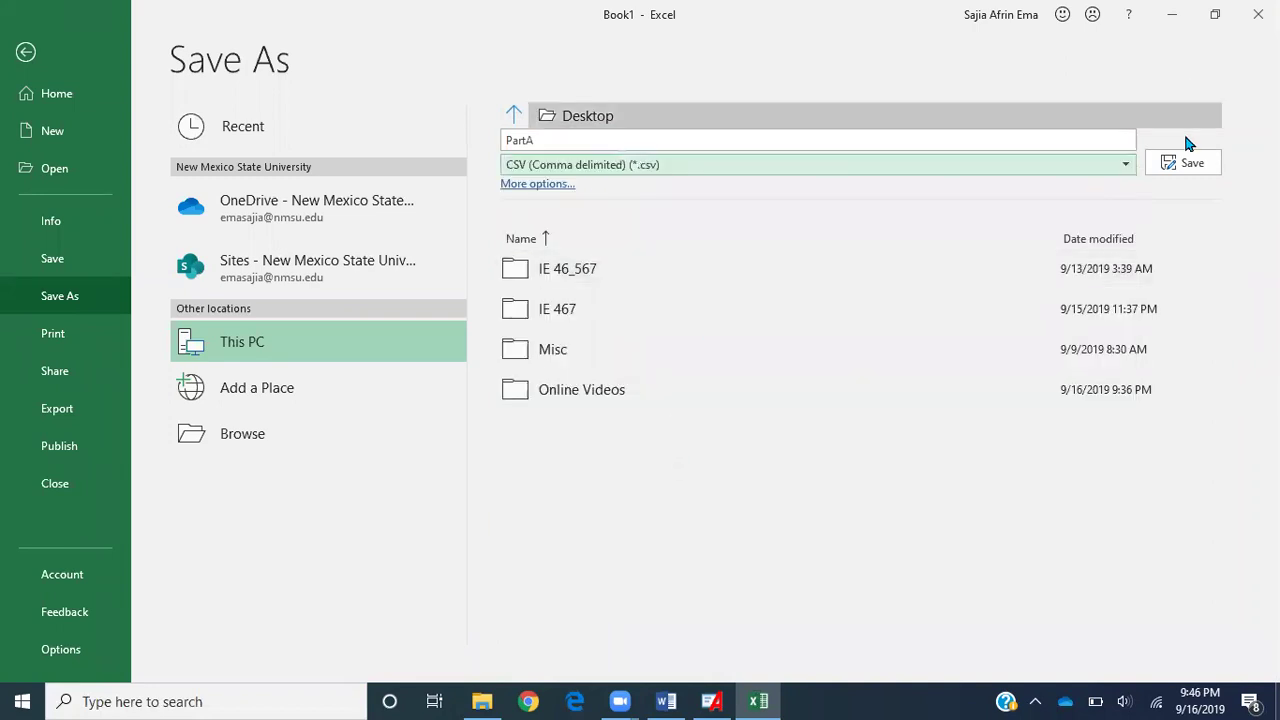
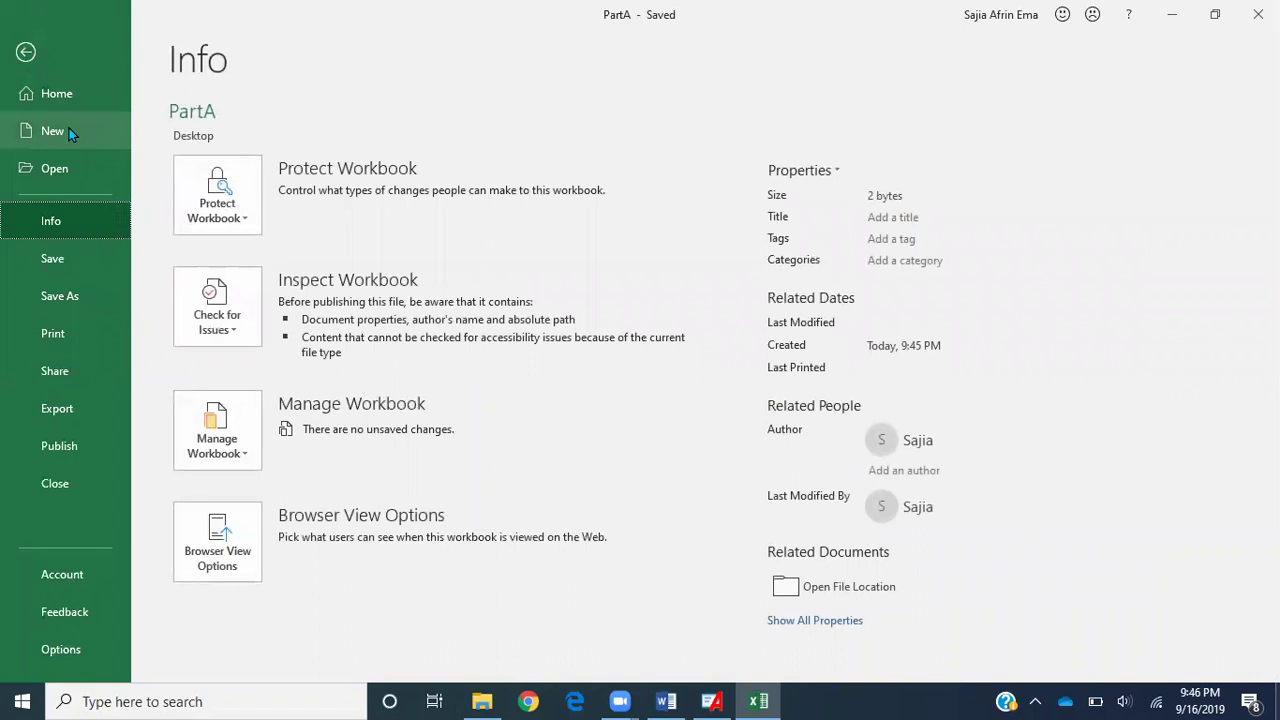
- Save a second blank workbook to the Desktop as PartB in CSV (Comma delimited) format, and close both workbooks
{"action": "left_click", "coordinate": [267, 305]}
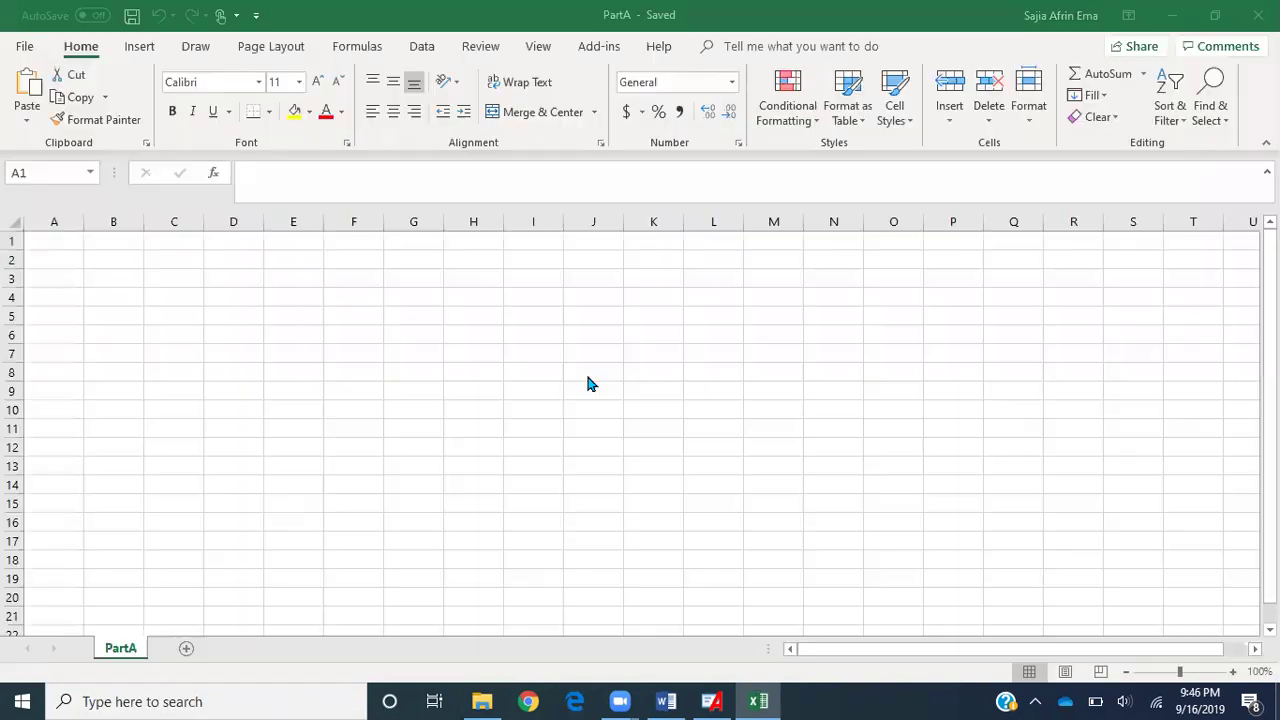
{"action": "left_click", "coordinate": [36, 52]}
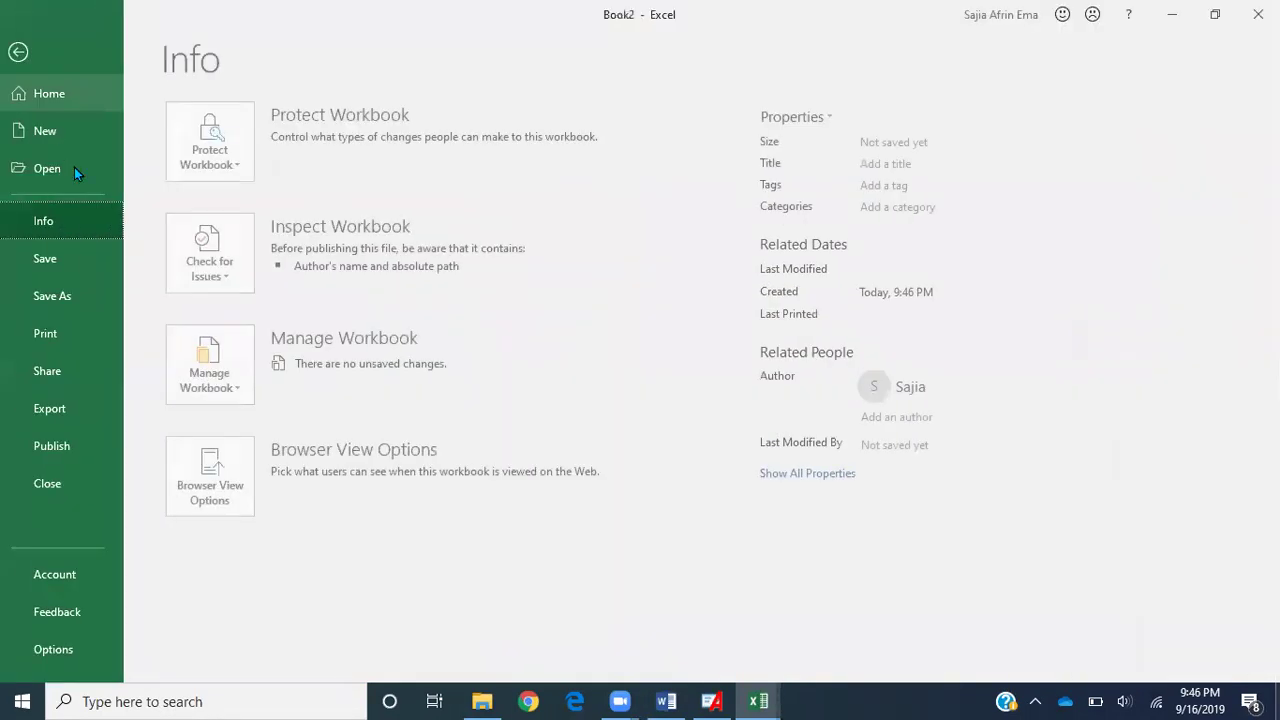
{"action": "left_click", "coordinate": [87, 284]}
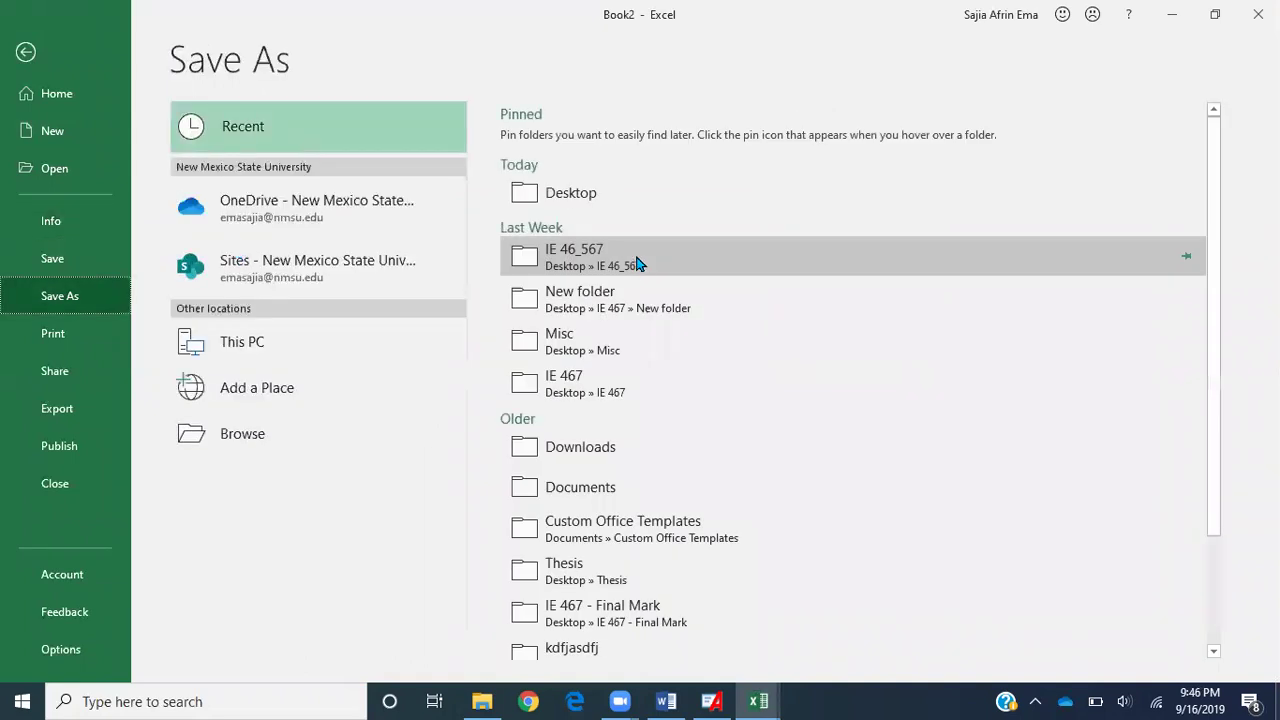
{"action": "left_click", "coordinate": [588, 206]}
{"action": "left_click", "coordinate": [571, 139]}
{"action": "type", "text": "Par"}
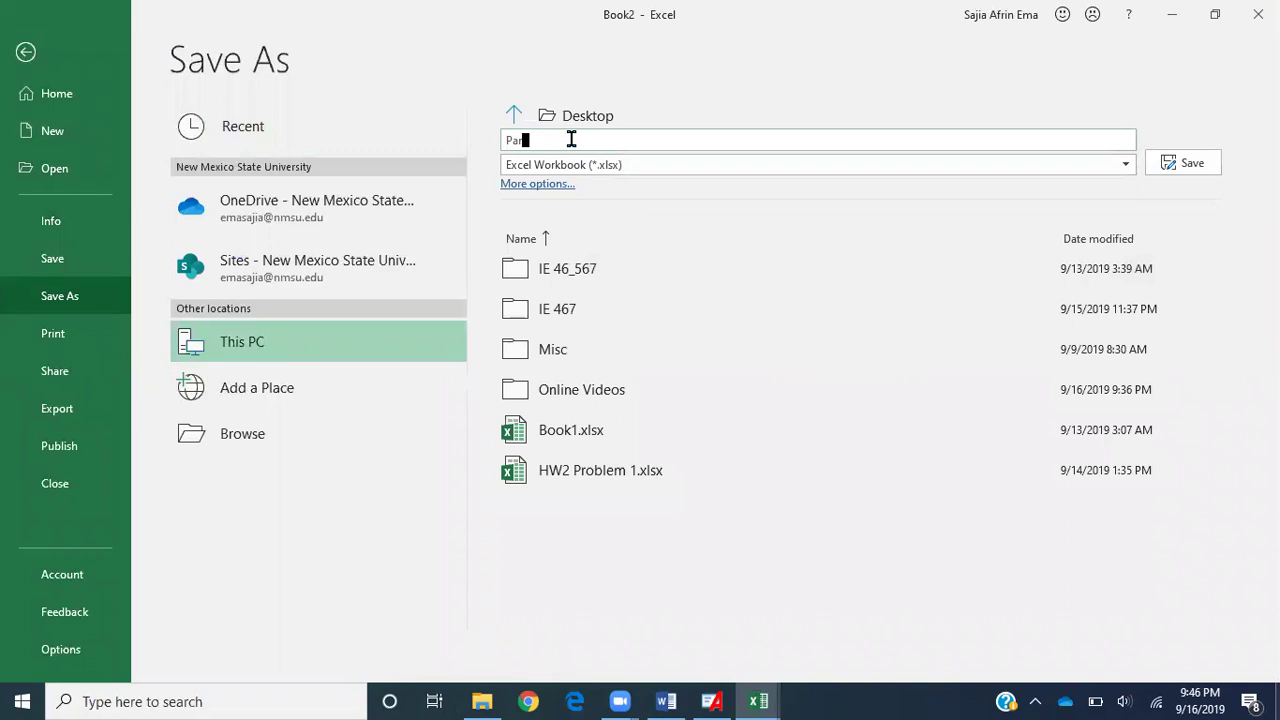
{"action": "type", "text": "tB"}
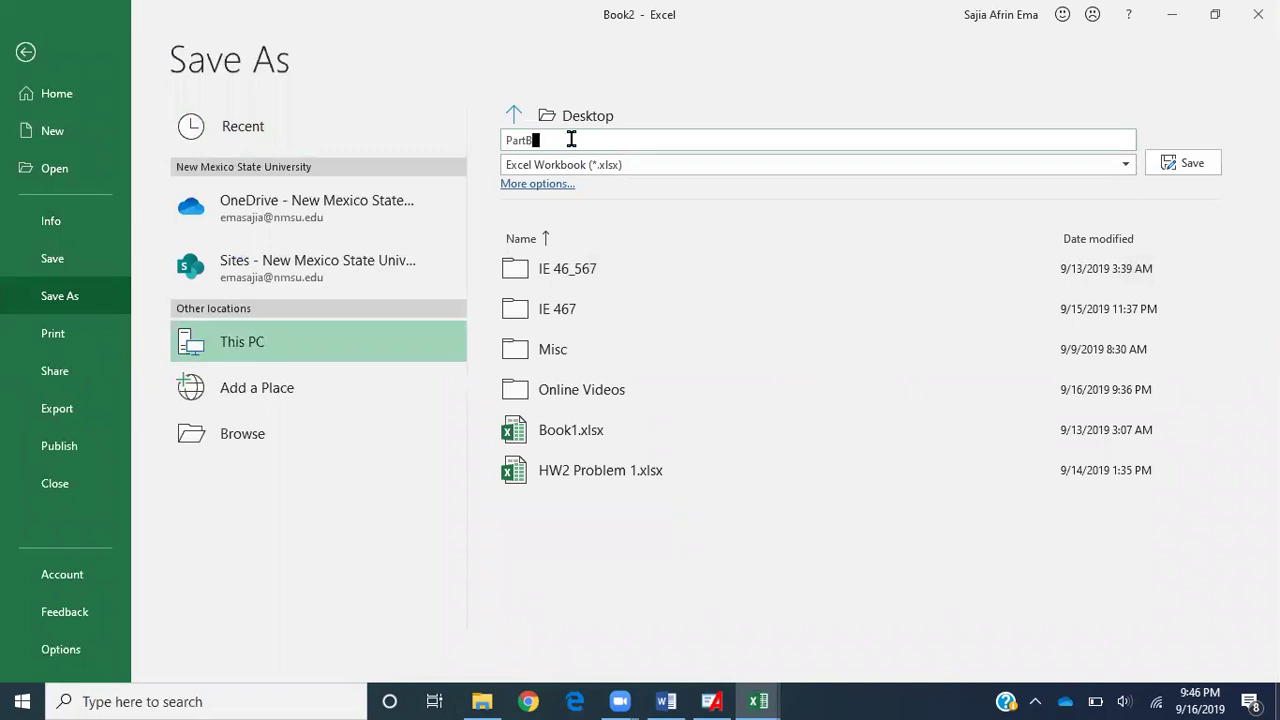
{"action": "left_click", "coordinate": [618, 168]}
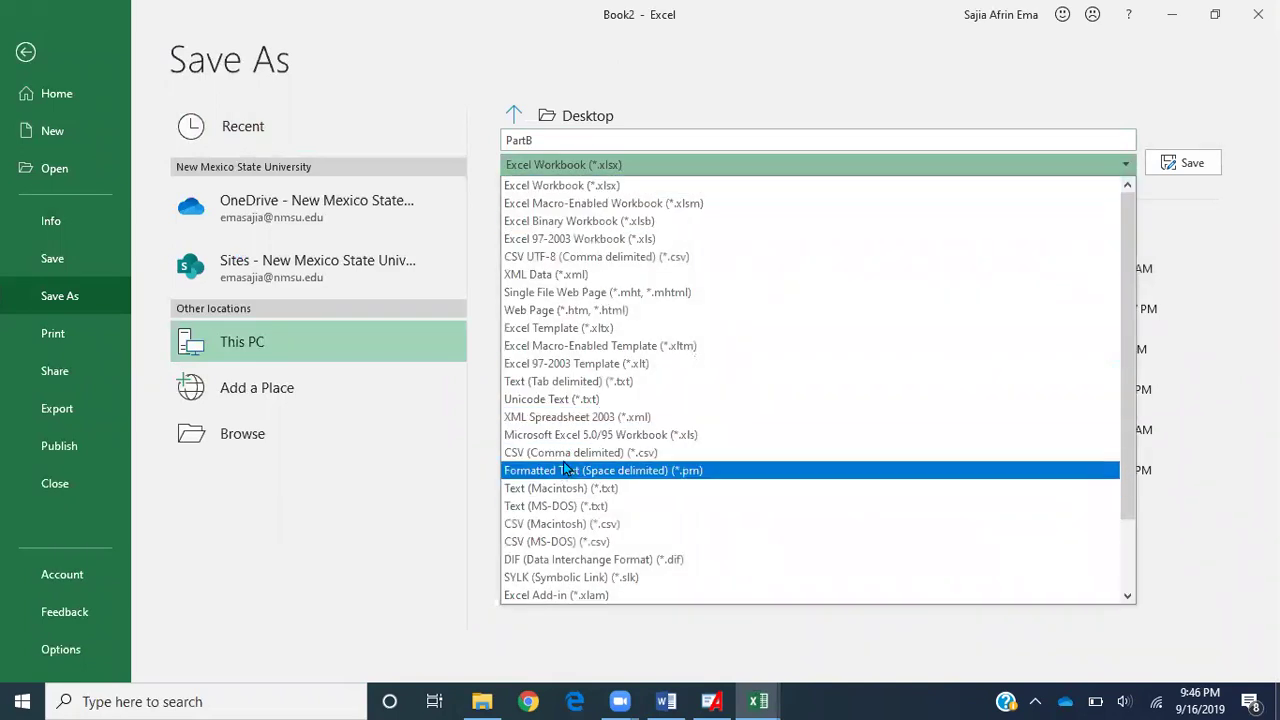
{"action": "left_click", "coordinate": [570, 452]}
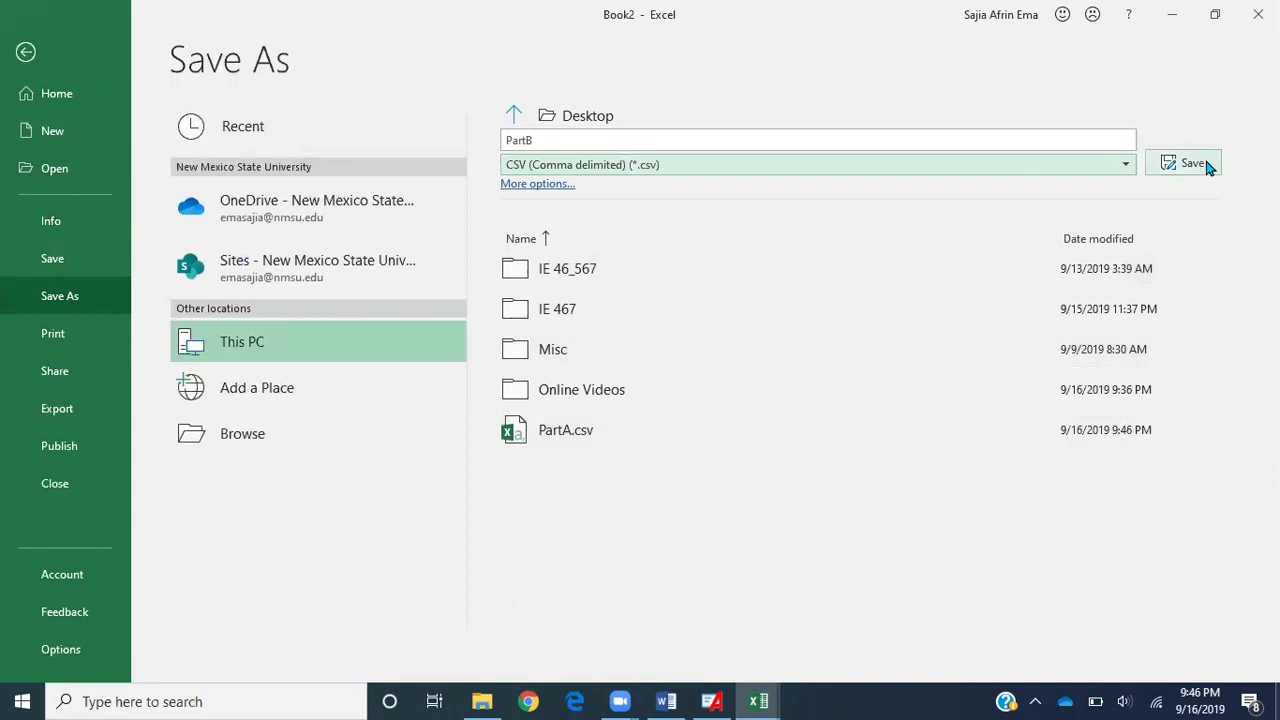
{"action": "left_click", "coordinate": [1207, 163]}
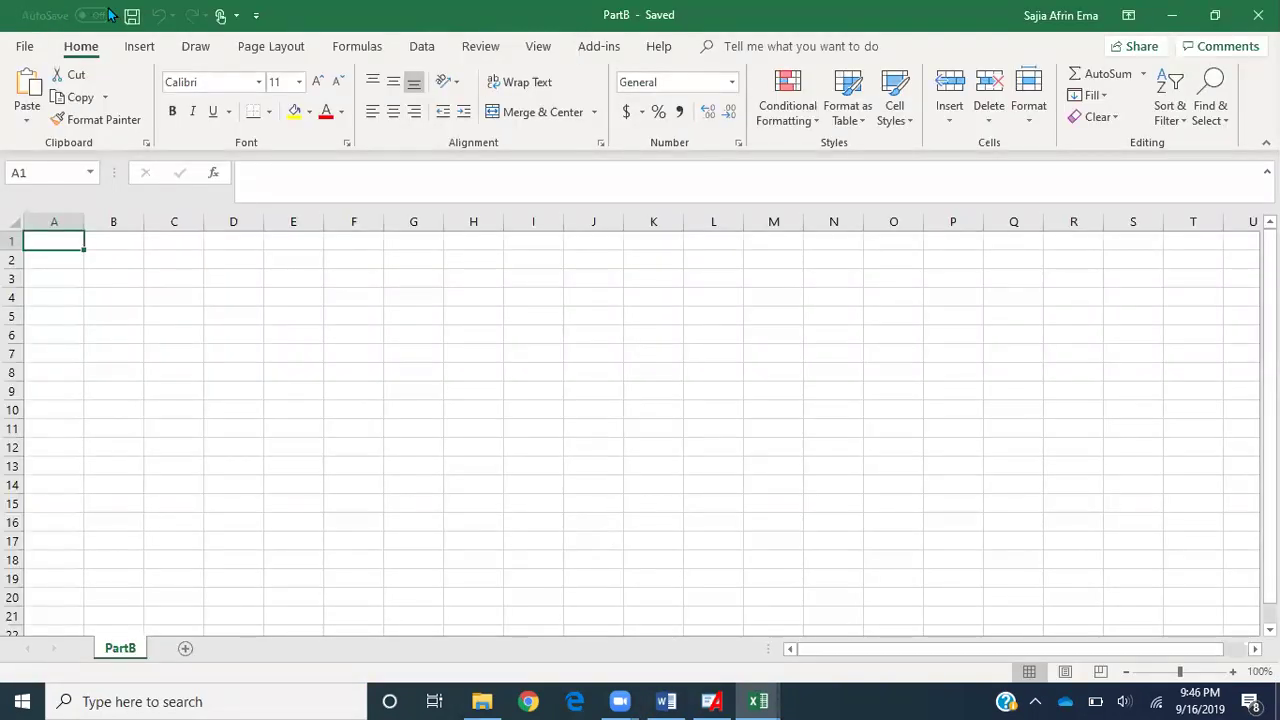
{"action": "left_click", "coordinate": [1258, 15]}
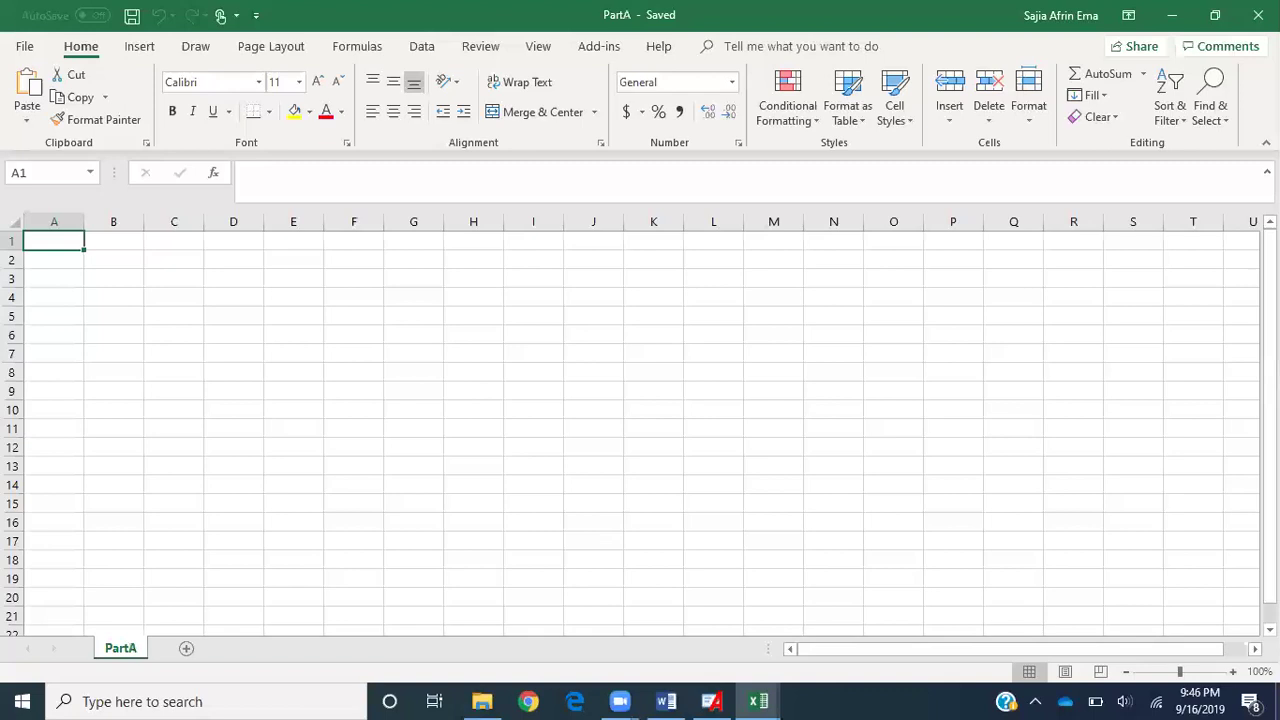
{"action": "left_click", "coordinate": [1258, 15]}
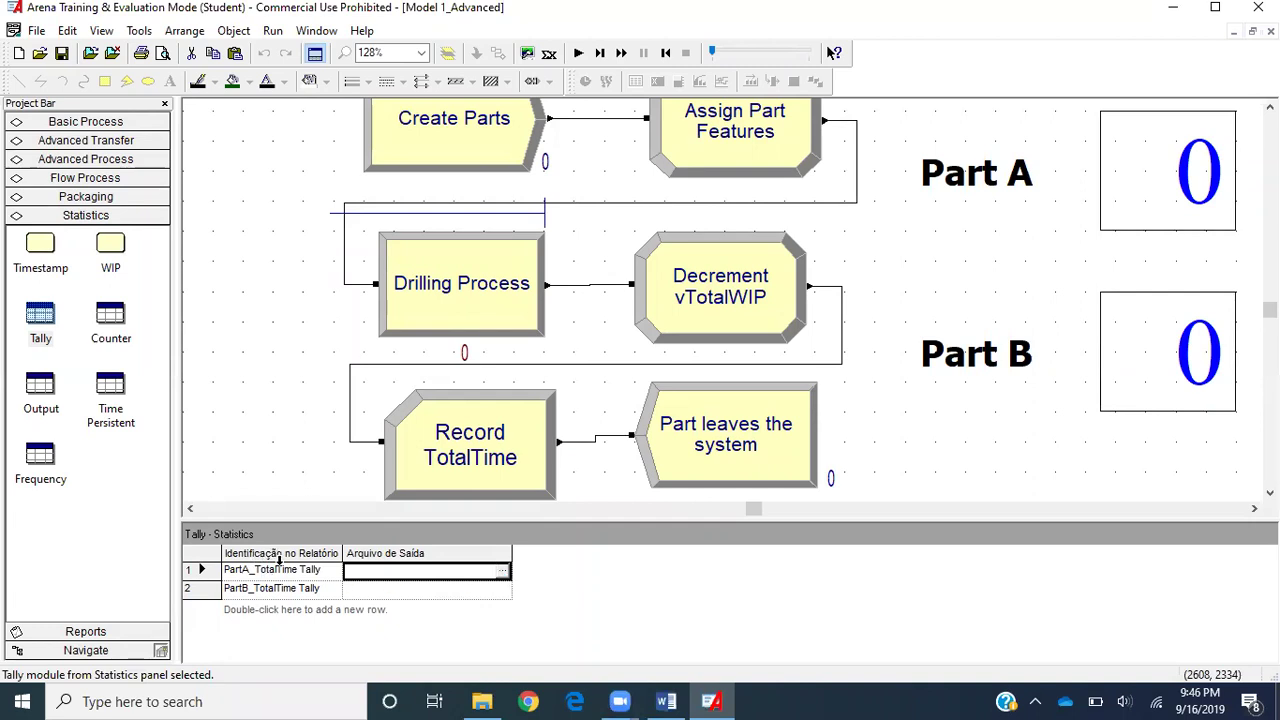
{"action": "left_click", "coordinate": [367, 548]}
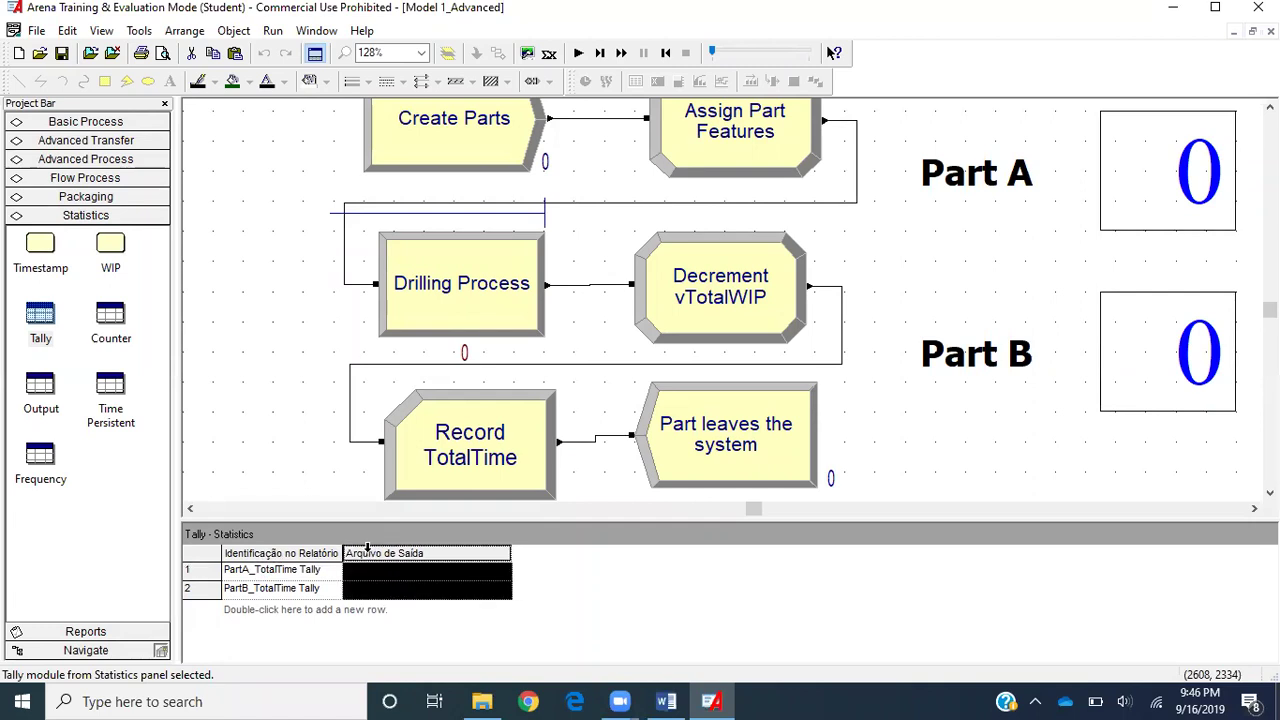
{"action": "left_click", "coordinate": [505, 595]}
{"action": "left_click", "coordinate": [505, 589]}
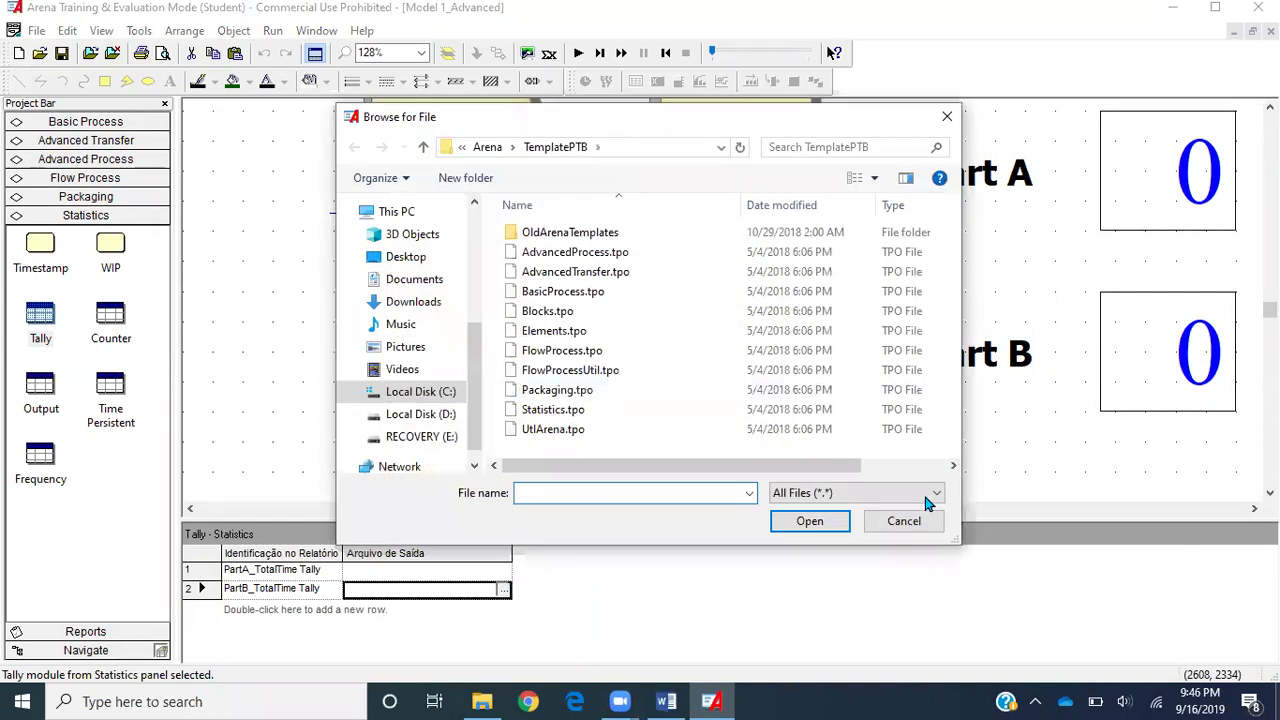
{"action": "left_click", "coordinate": [908, 525]}
- Assign the PartA CSV file on the Desktop as the output file of PartA_TotalTime Tally
{"action": "left_click", "coordinate": [470, 569]}
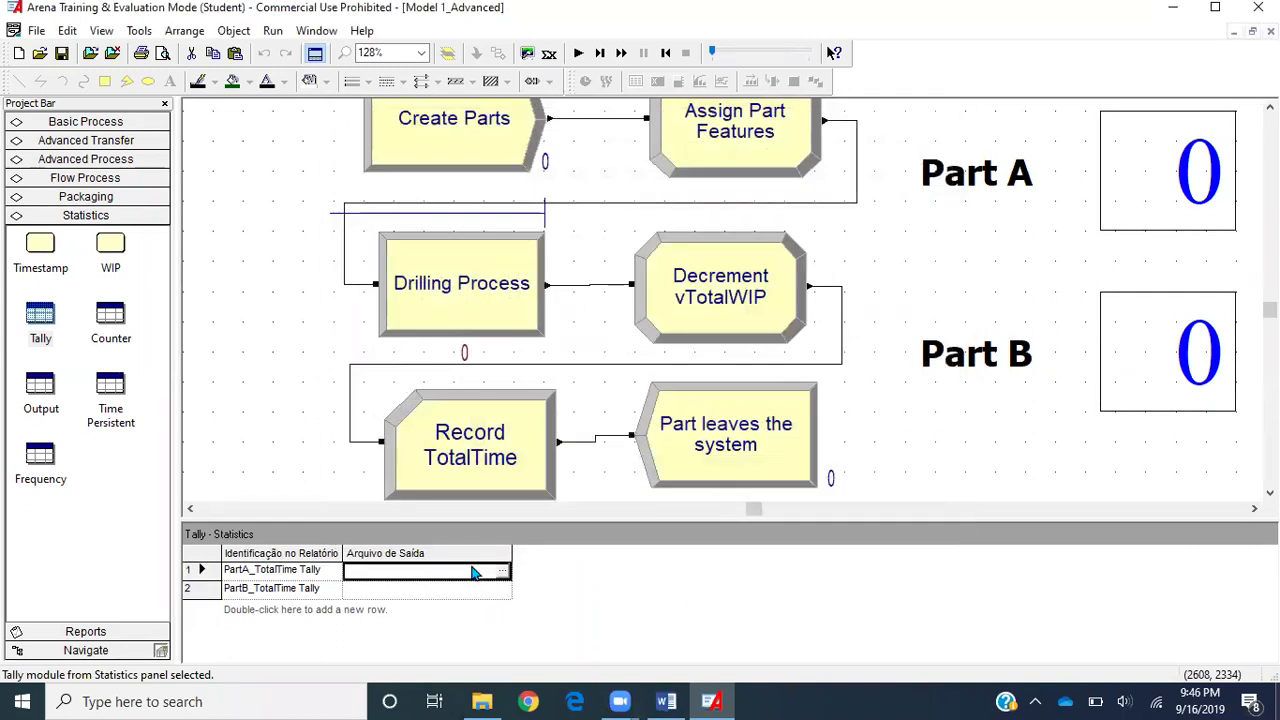
{"action": "left_click", "coordinate": [500, 574]}
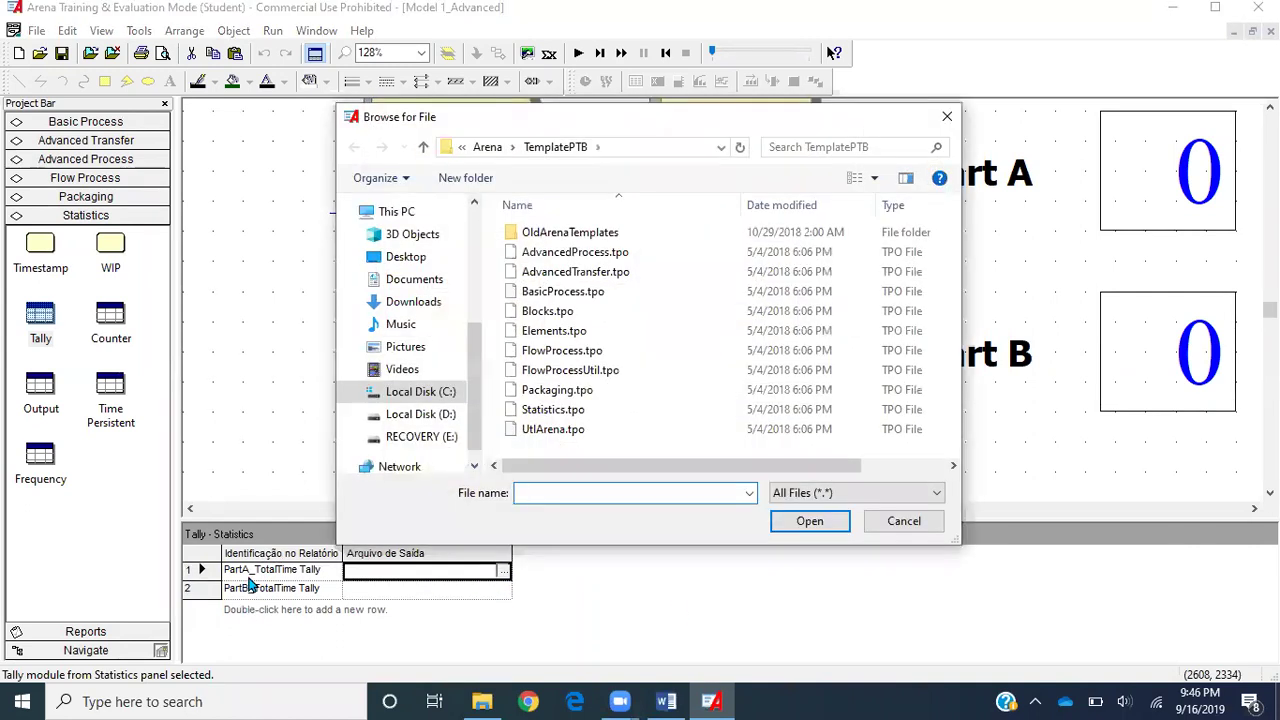
{"action": "left_click", "coordinate": [421, 266]}
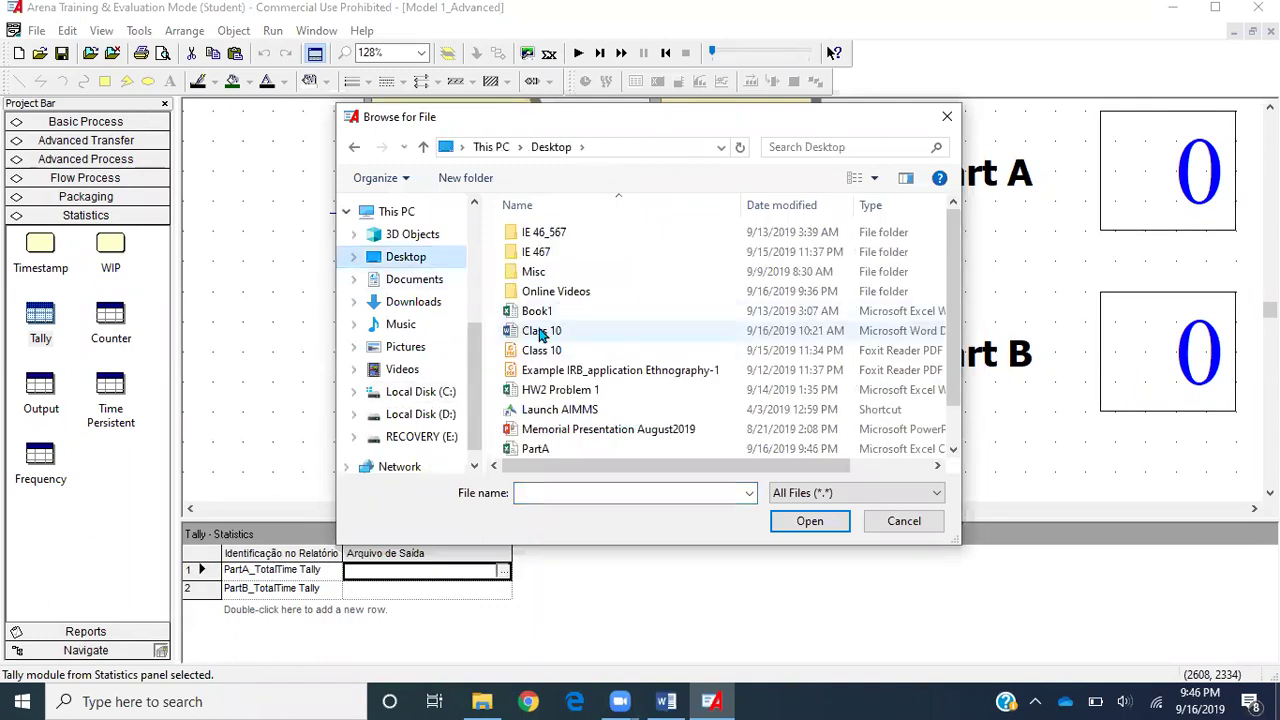
{"action": "scroll", "coordinate": [575, 410], "scroll_direction": "down", "scroll_amount": 1}
{"action": "left_click", "coordinate": [565, 405]}
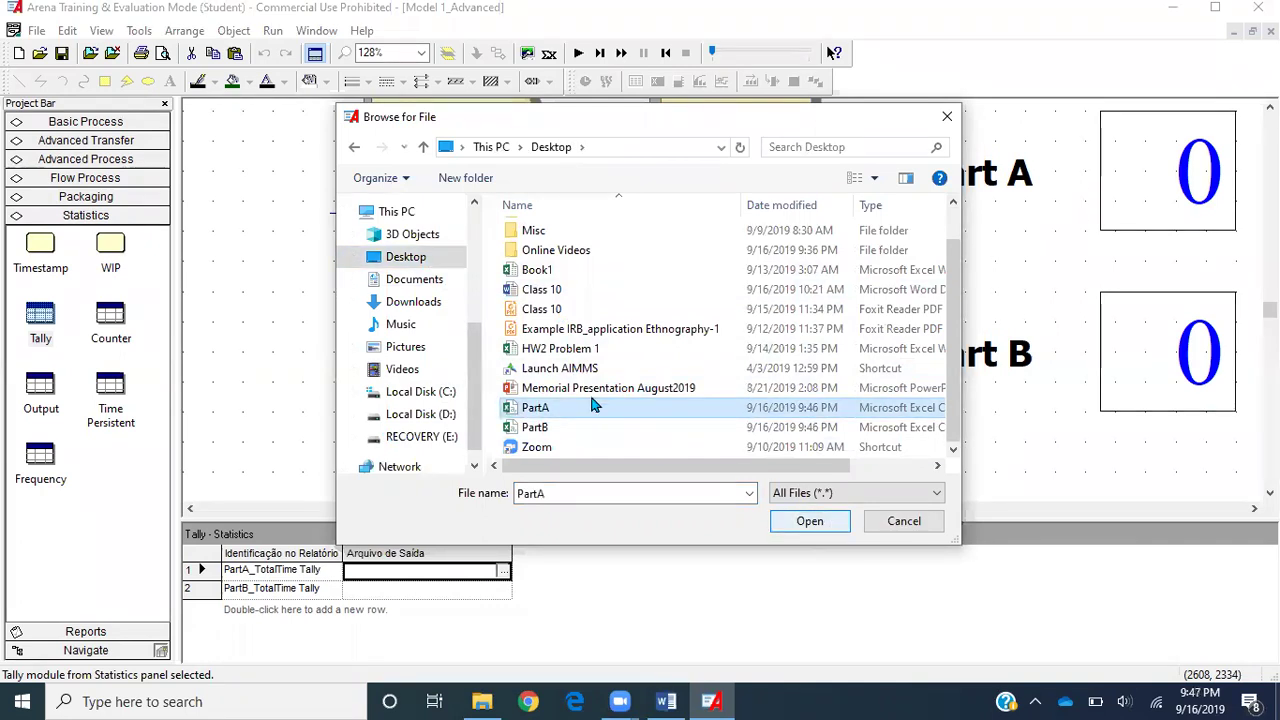
{"action": "left_click", "coordinate": [810, 522]}
- Assign the PartB CSV file on the Desktop as the output file of PartB_TotalTime Tally, and widen the output file column
{"action": "left_click", "coordinate": [498, 591]}
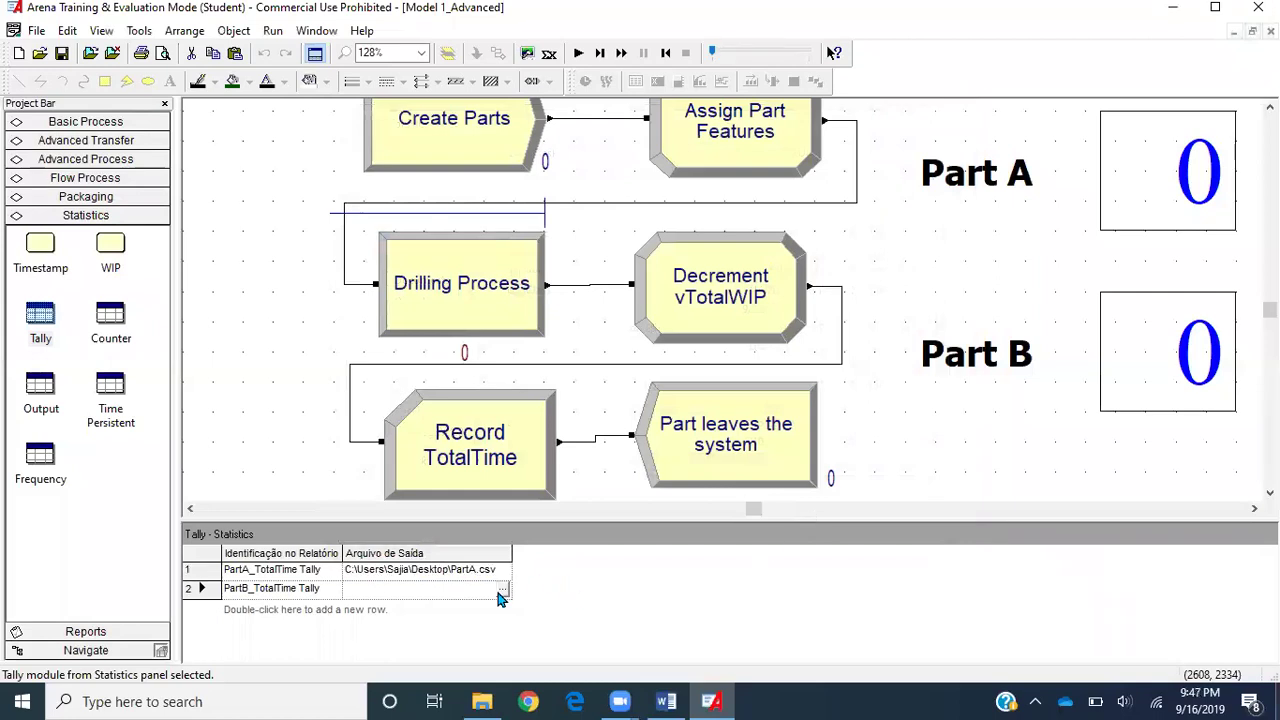
{"action": "left_click", "coordinate": [497, 591]}
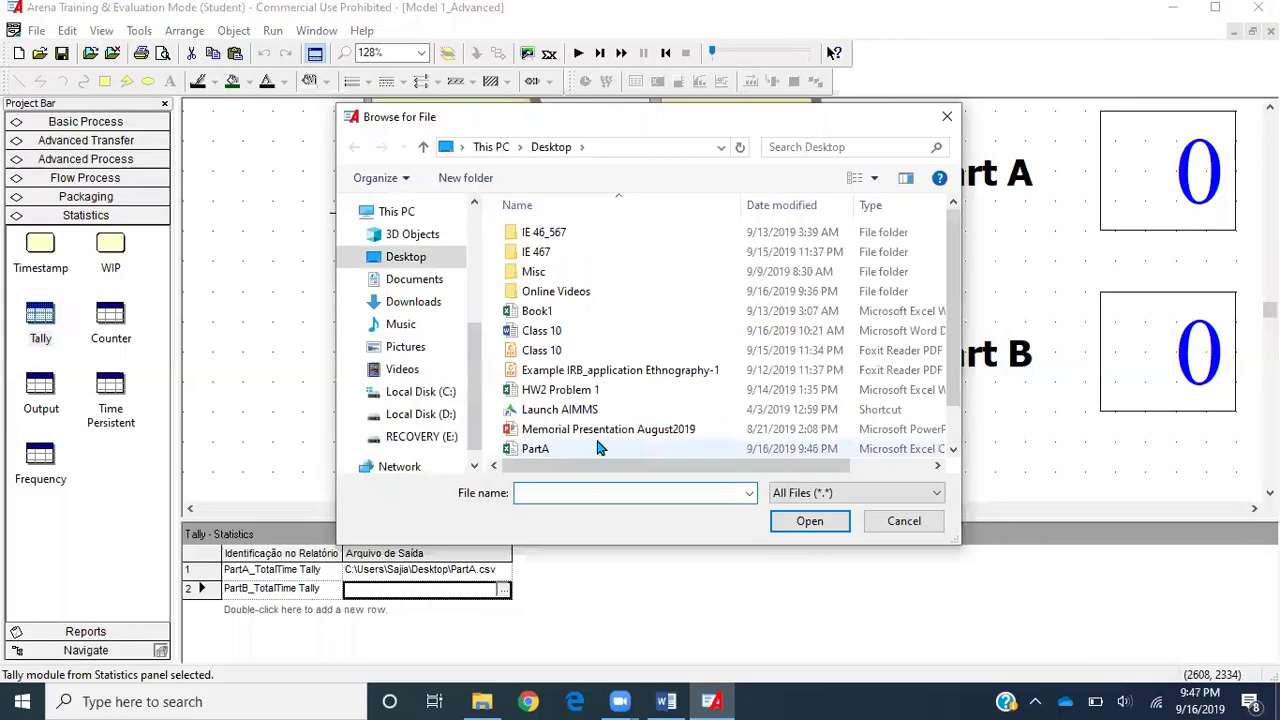
{"action": "scroll", "coordinate": [597, 445], "scroll_direction": "down", "scroll_amount": 1}
{"action": "left_click", "coordinate": [578, 427]}
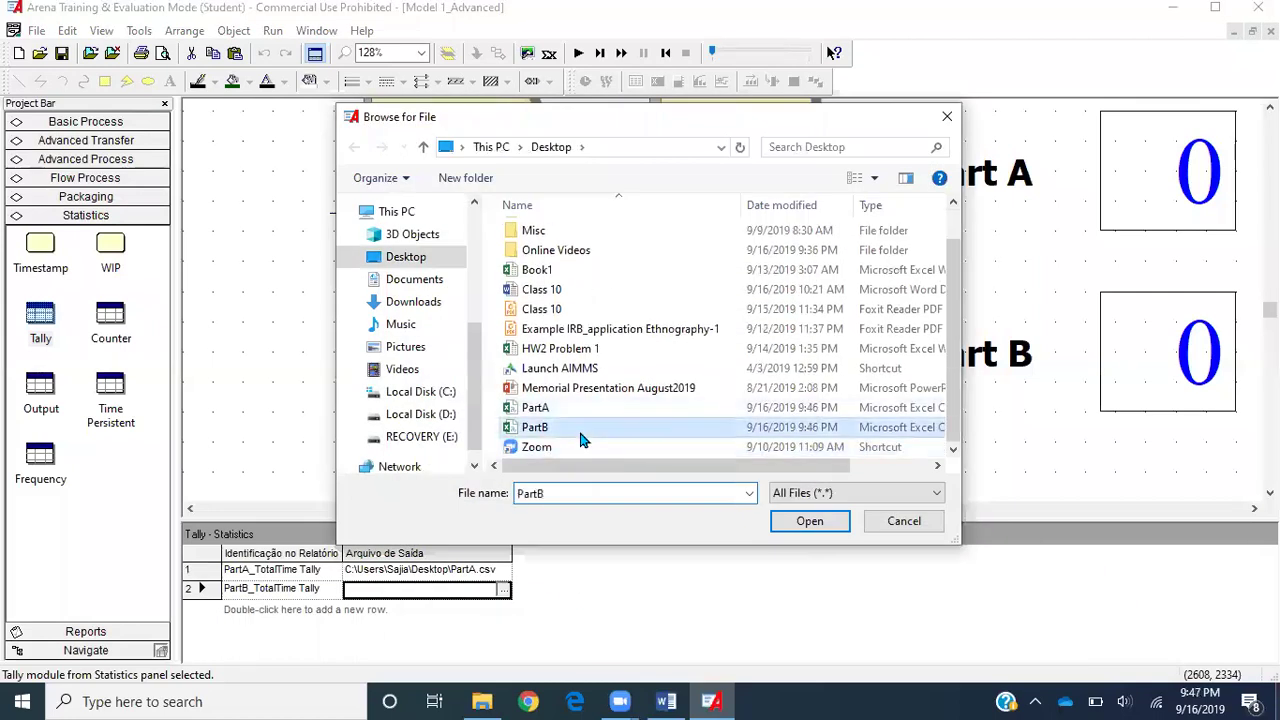
{"action": "left_click", "coordinate": [827, 531]}
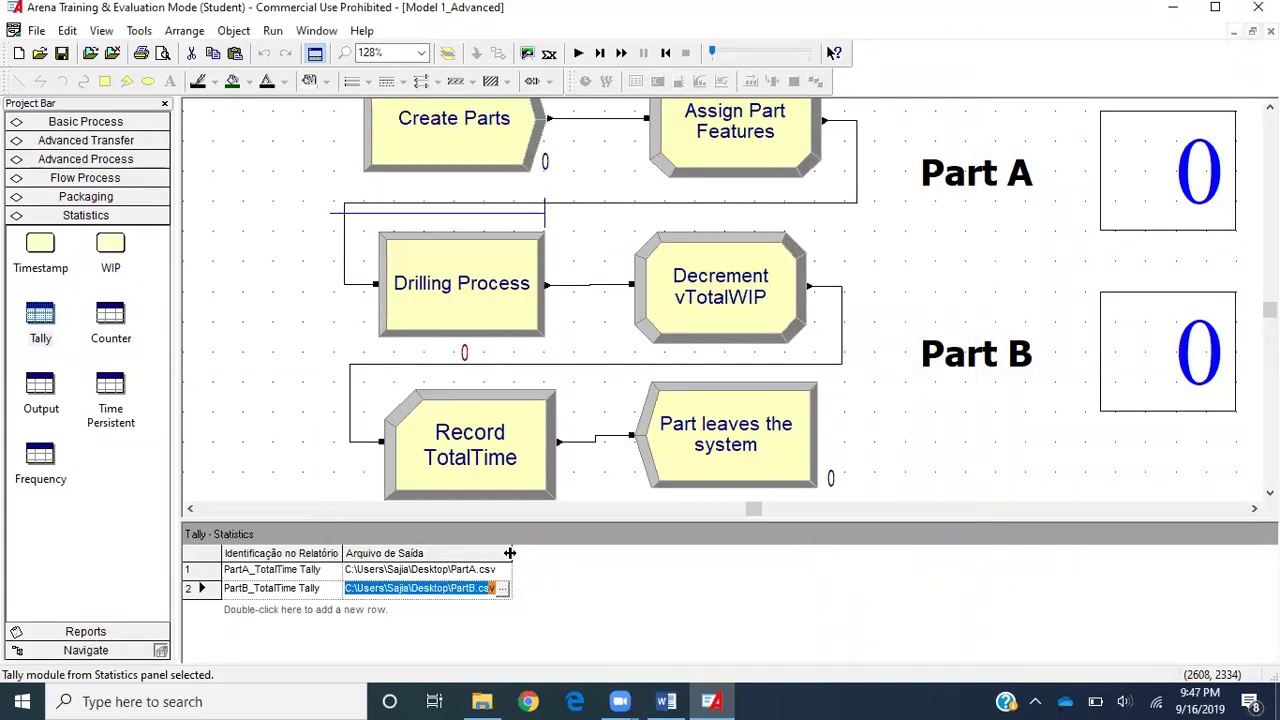
{"action": "left_click_drag", "start_coordinate": [510, 553], "coordinate": [610, 581]}
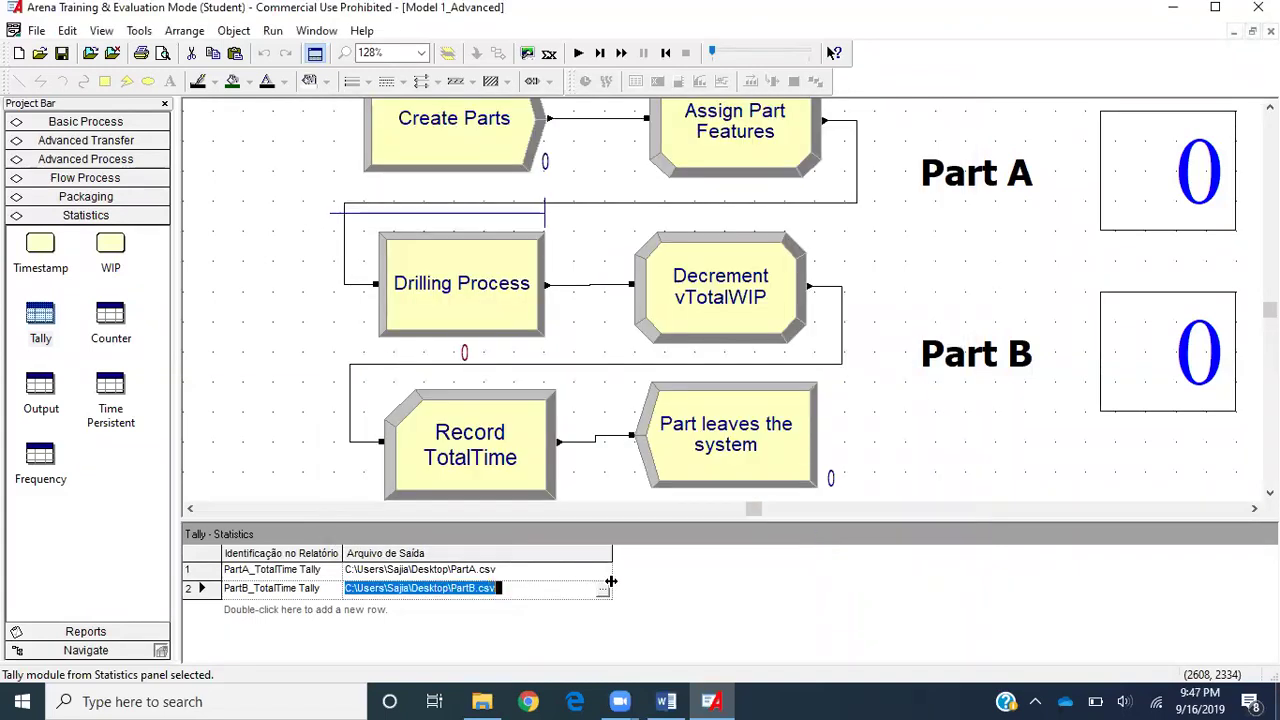
{"action": "left_click", "coordinate": [492, 570]}
{"action": "left_click", "coordinate": [500, 592]}
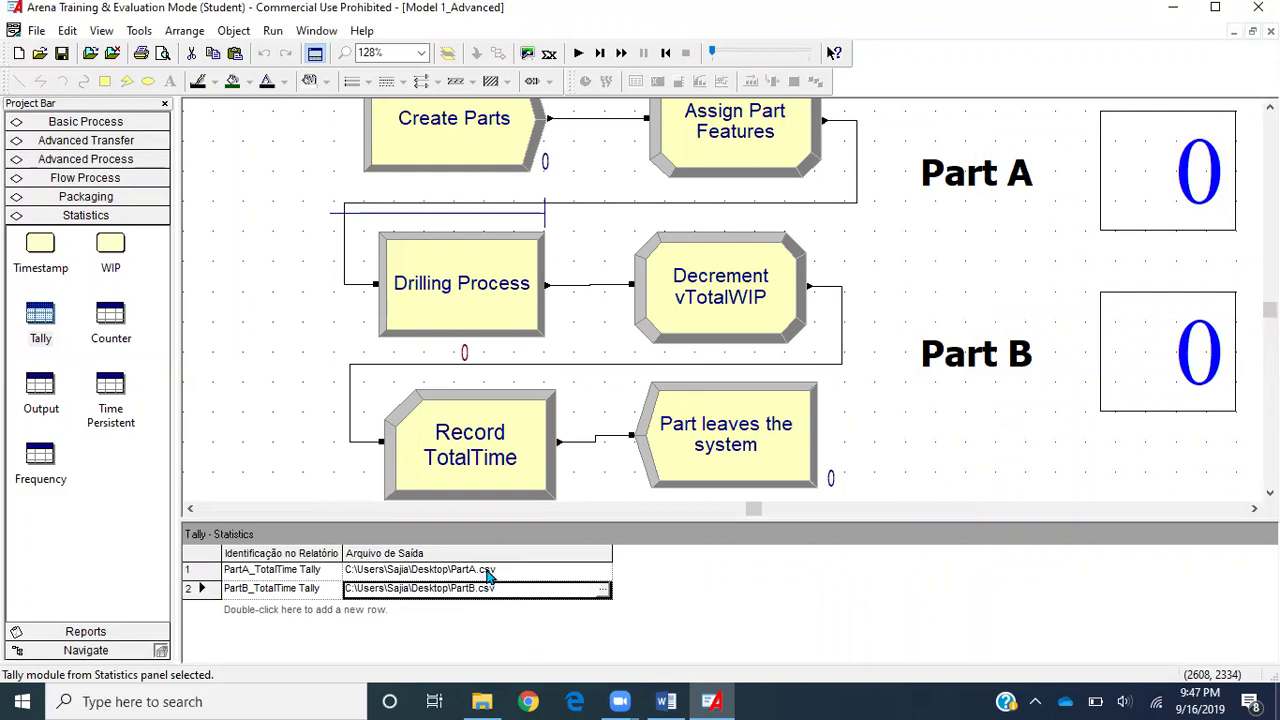
{"action": "left_click", "coordinate": [490, 570]}
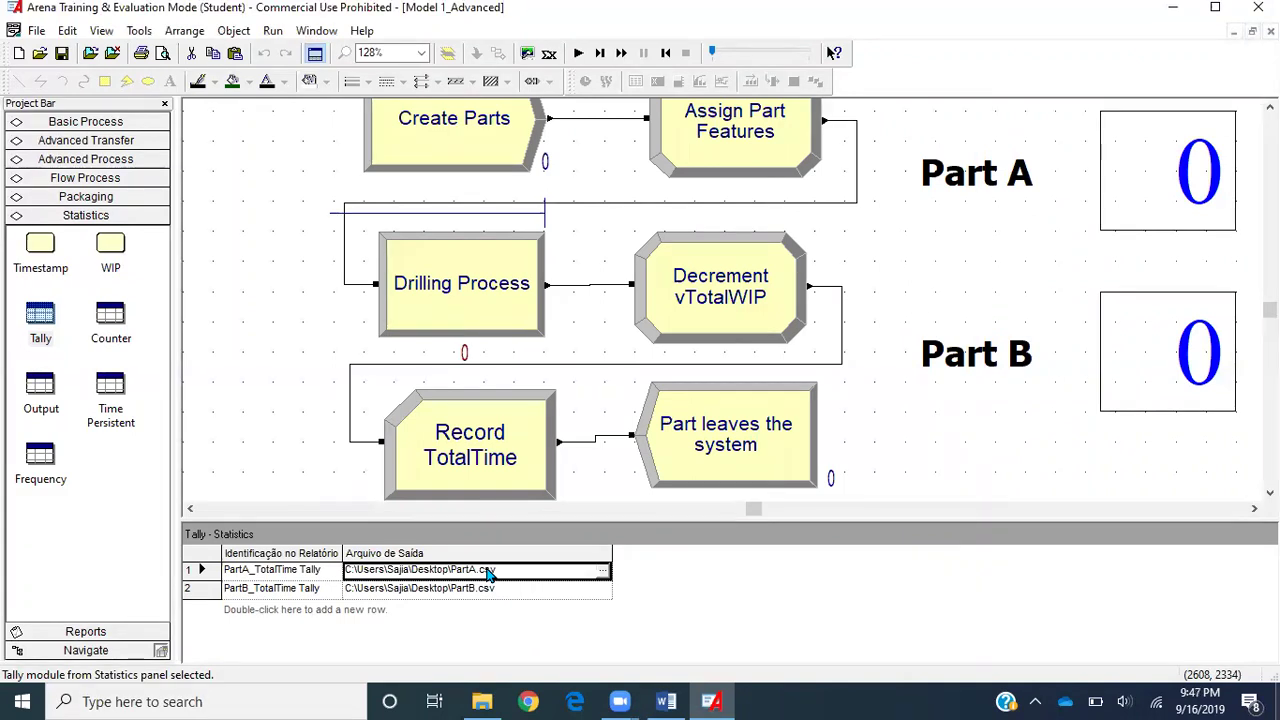
- Save the model and run the simulation through to its results report
{"action": "left_click", "coordinate": [62, 55]}
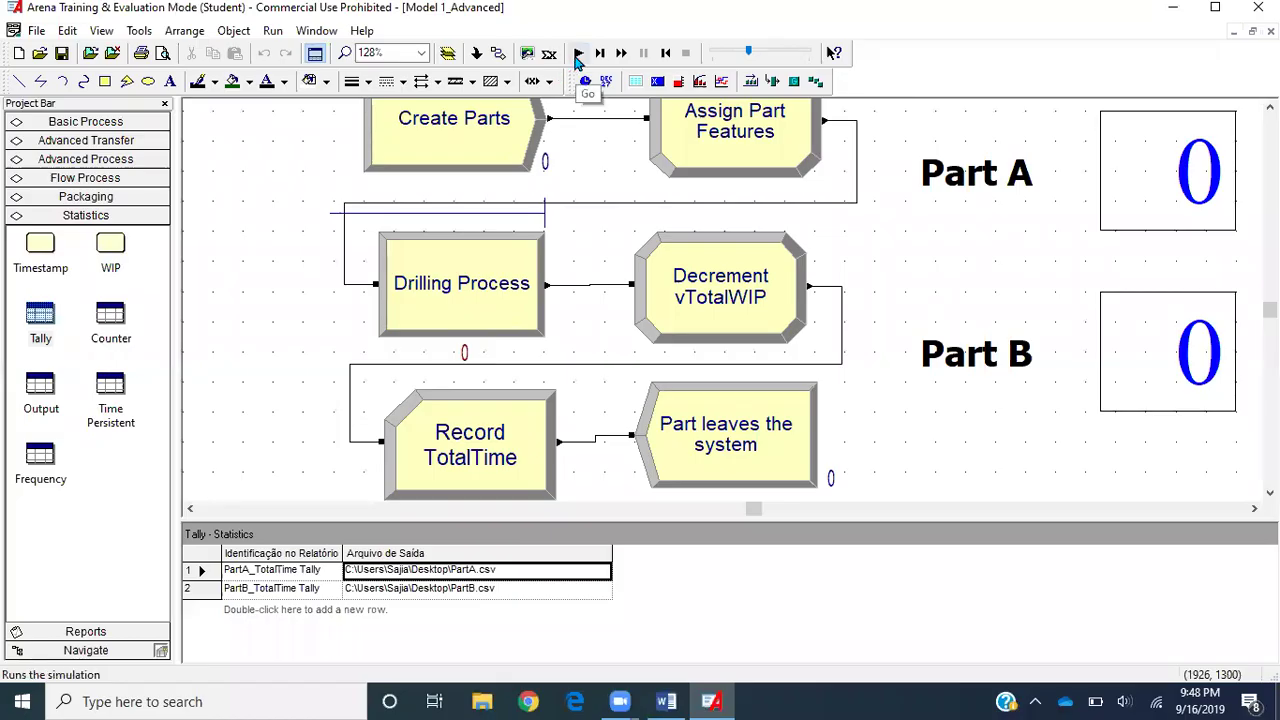
{"action": "left_click", "coordinate": [576, 58]}
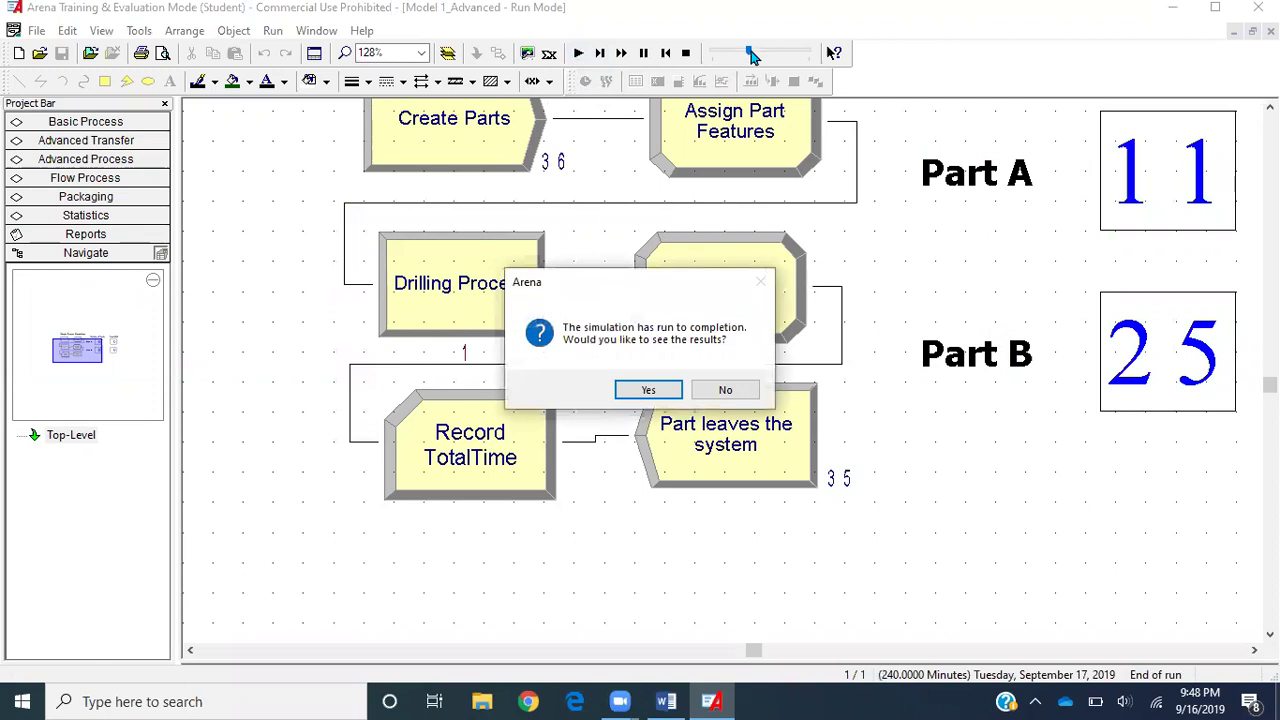
{"action": "left_click", "coordinate": [630, 393]}
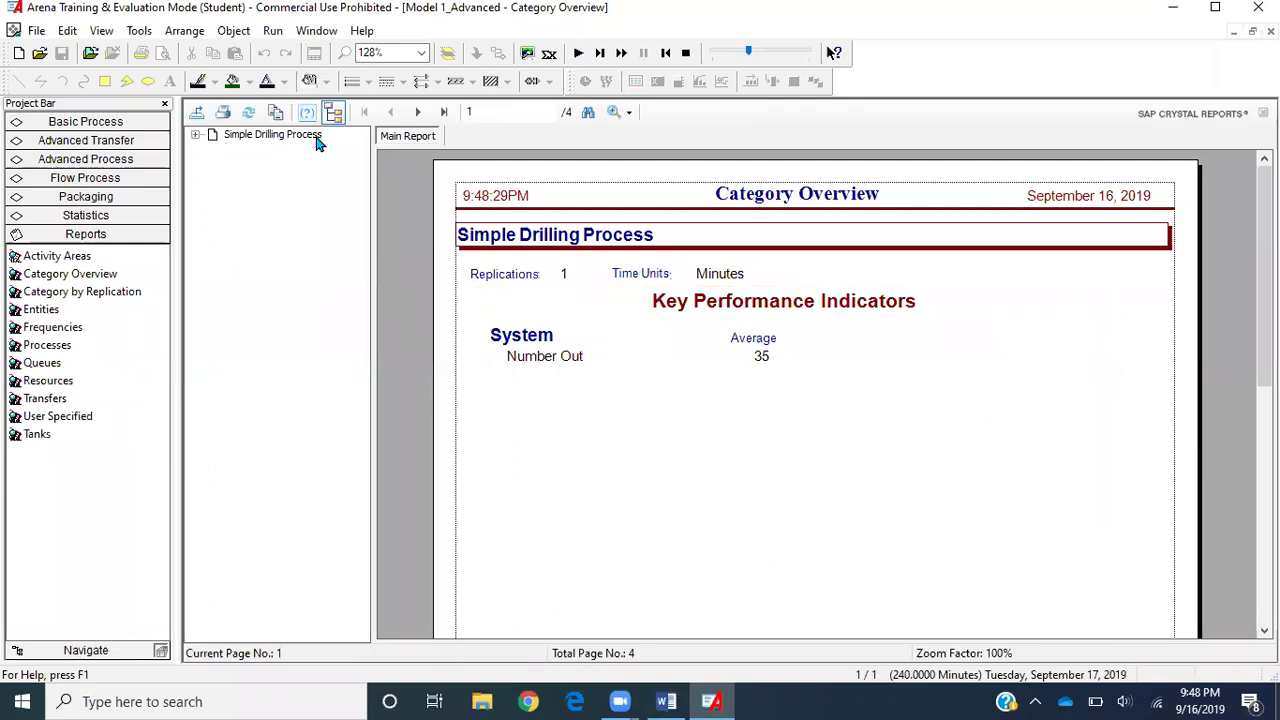
- Examine the Usage statistics under User Specified in the Category Overview report for the Part A and Part B total time tallies
{"action": "left_click", "coordinate": [197, 135]}
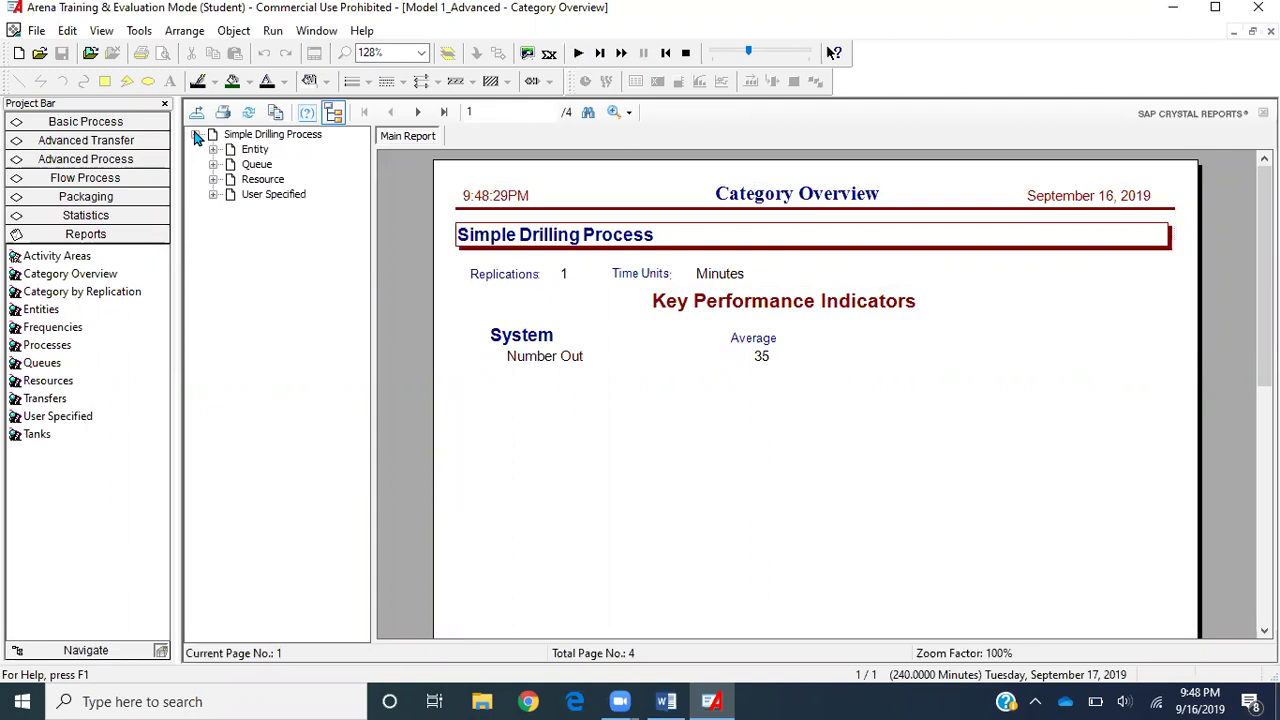
{"action": "left_click", "coordinate": [213, 195]}
{"action": "left_click", "coordinate": [275, 210]}
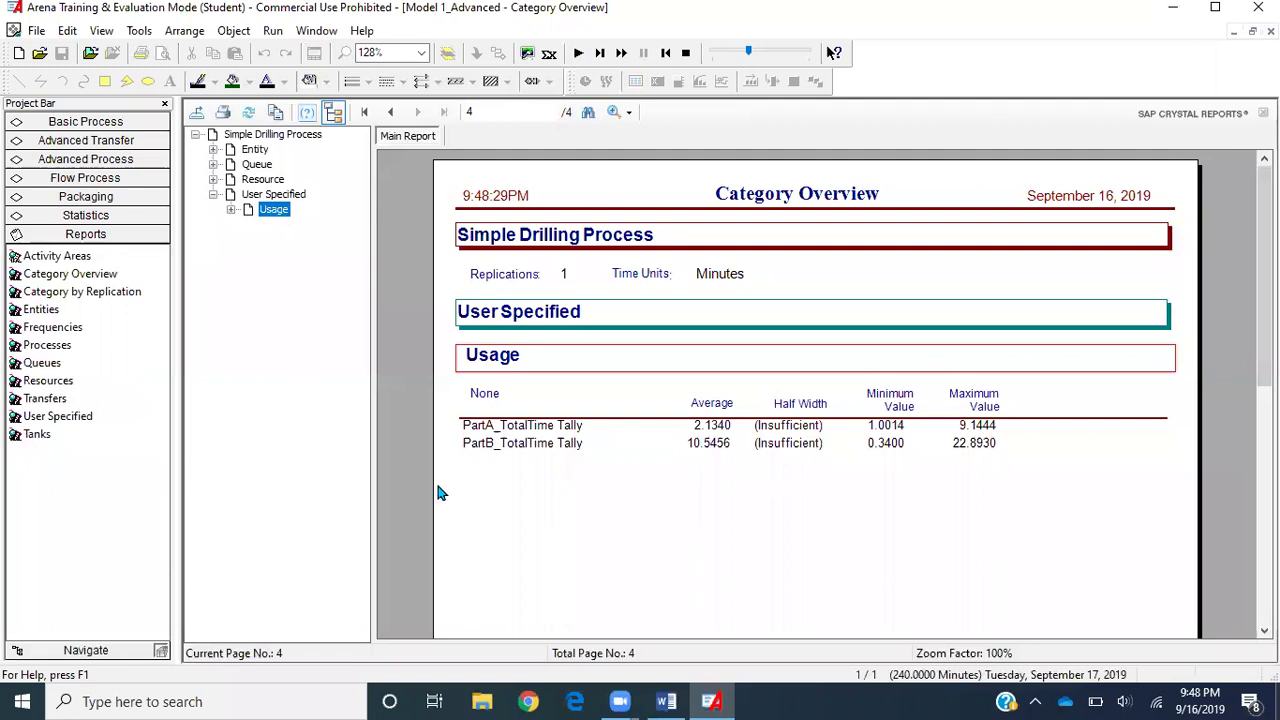
- Compare the average, minimum and maximum values of PartA_TotalTime Tally and PartB_TotalTime Tally in the Usage table
{"action": "left_click", "coordinate": [560, 427]}
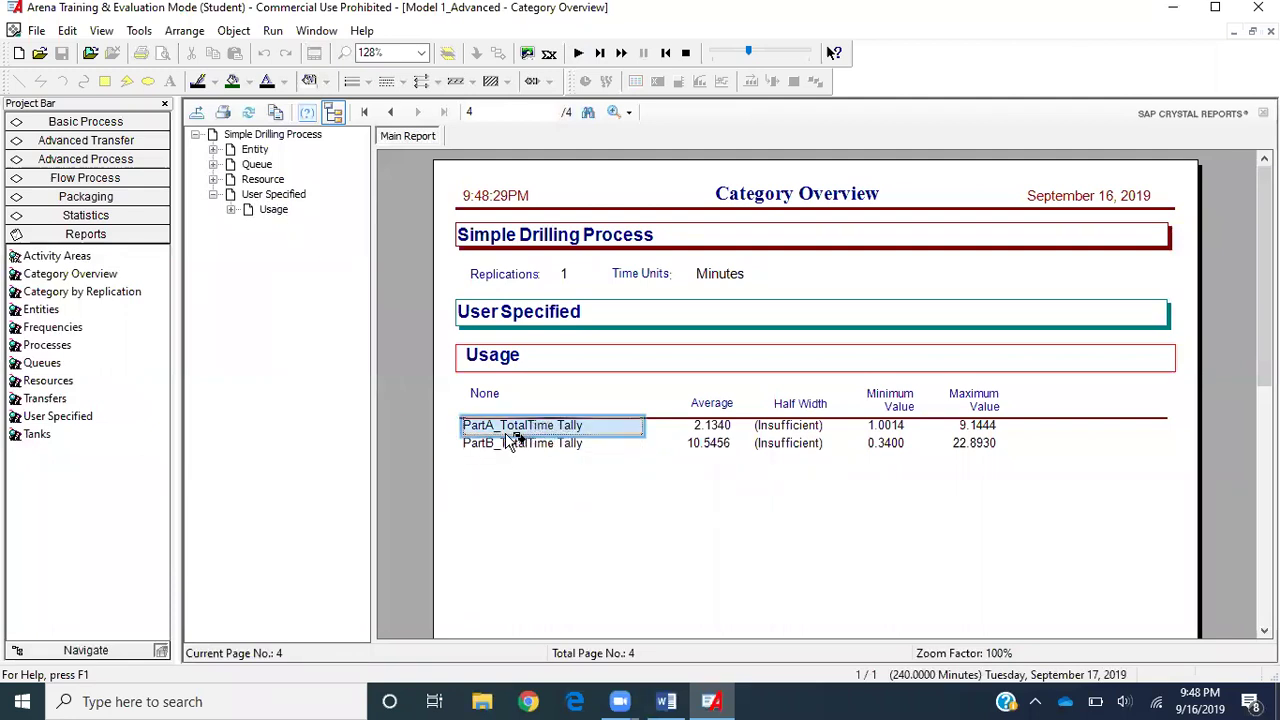
{"action": "left_click_drag", "start_coordinate": [505, 433], "coordinate": [738, 428]}
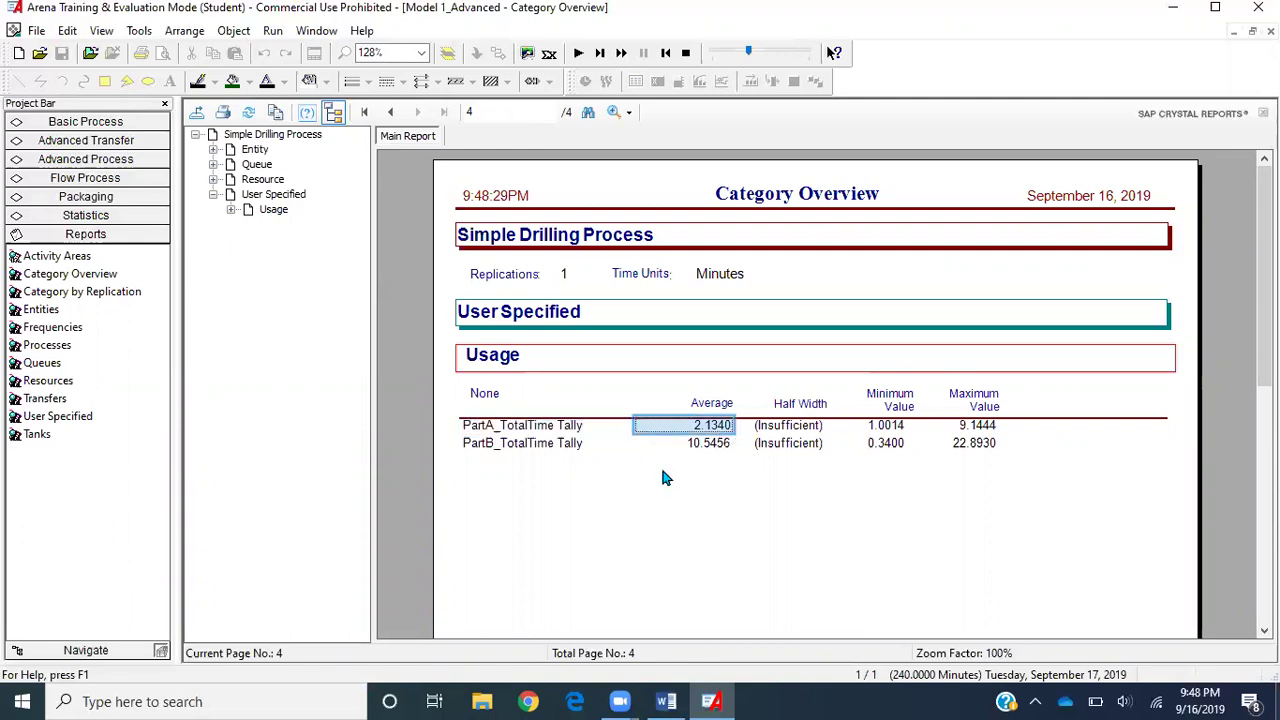
{"action": "left_click", "coordinate": [537, 446]}
{"action": "left_click_drag", "start_coordinate": [537, 446], "coordinate": [904, 428]}
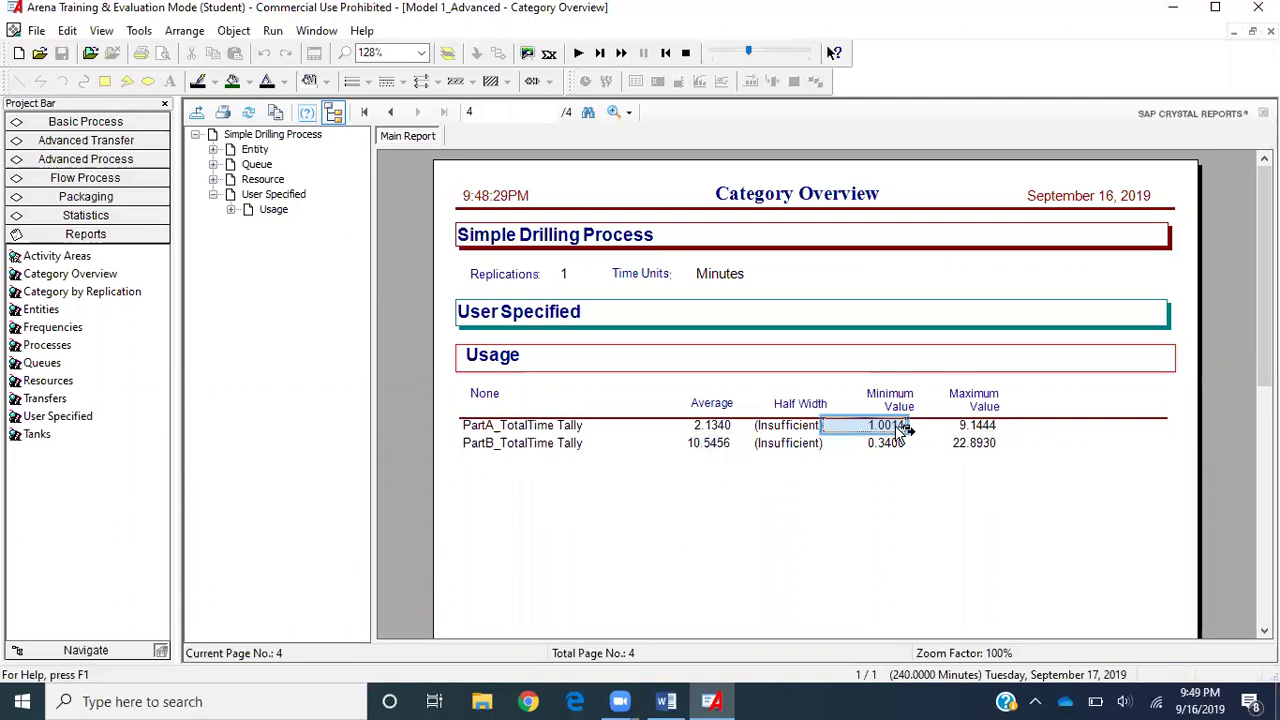
{"action": "left_click", "coordinate": [975, 430]}
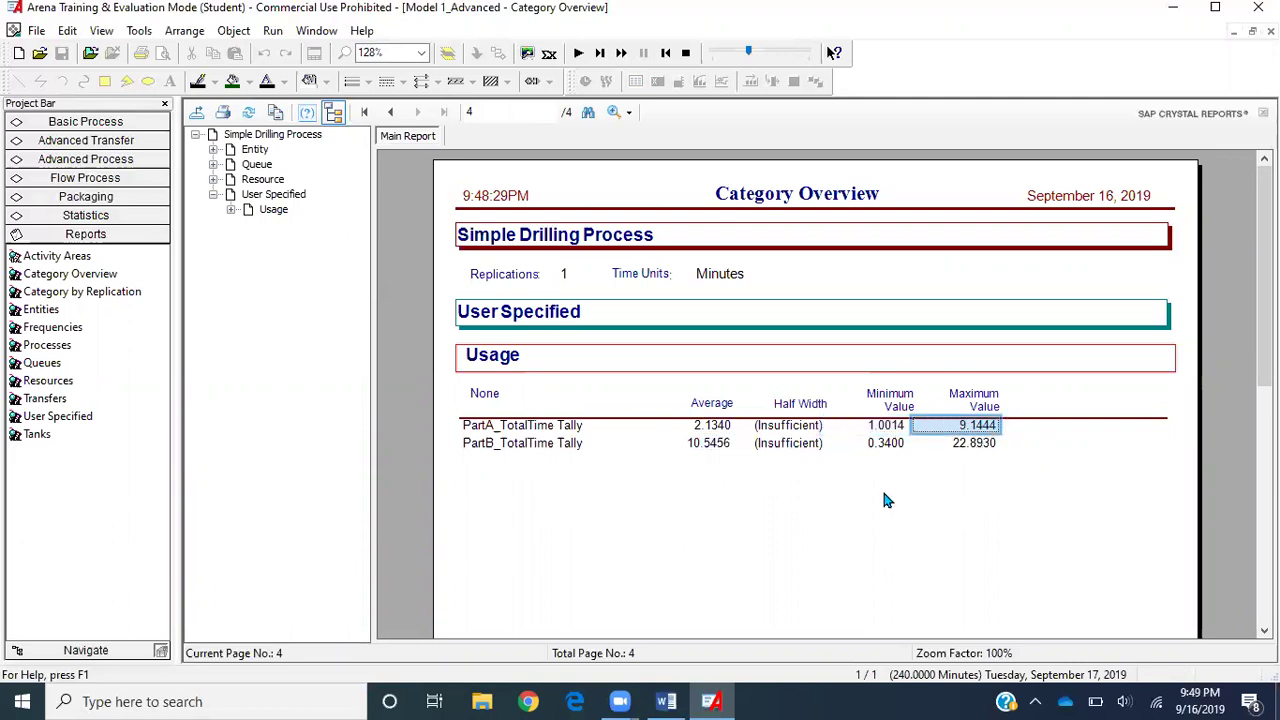
{"action": "left_click", "coordinate": [986, 443]}
{"action": "left_click_drag", "start_coordinate": [986, 443], "coordinate": [905, 448]}
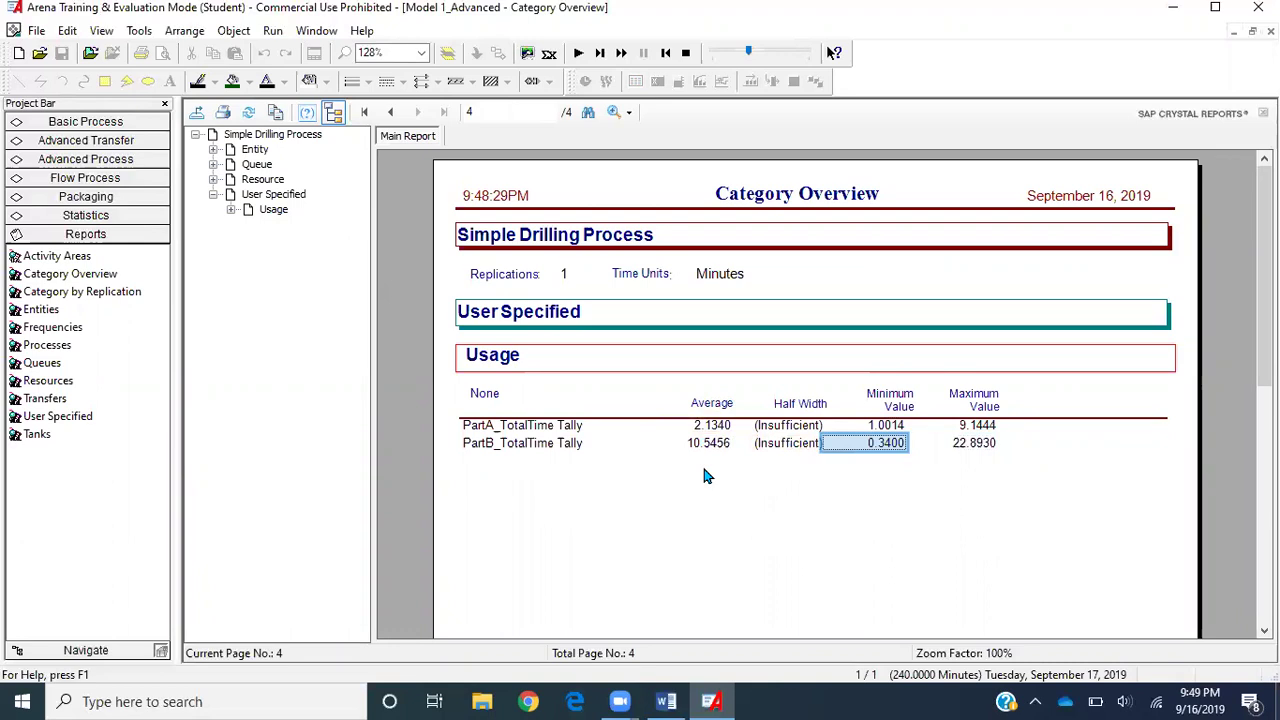
- End the simulation run and open the PartA CSV file from the Desktop in Excel
{"action": "left_click", "coordinate": [687, 55]}
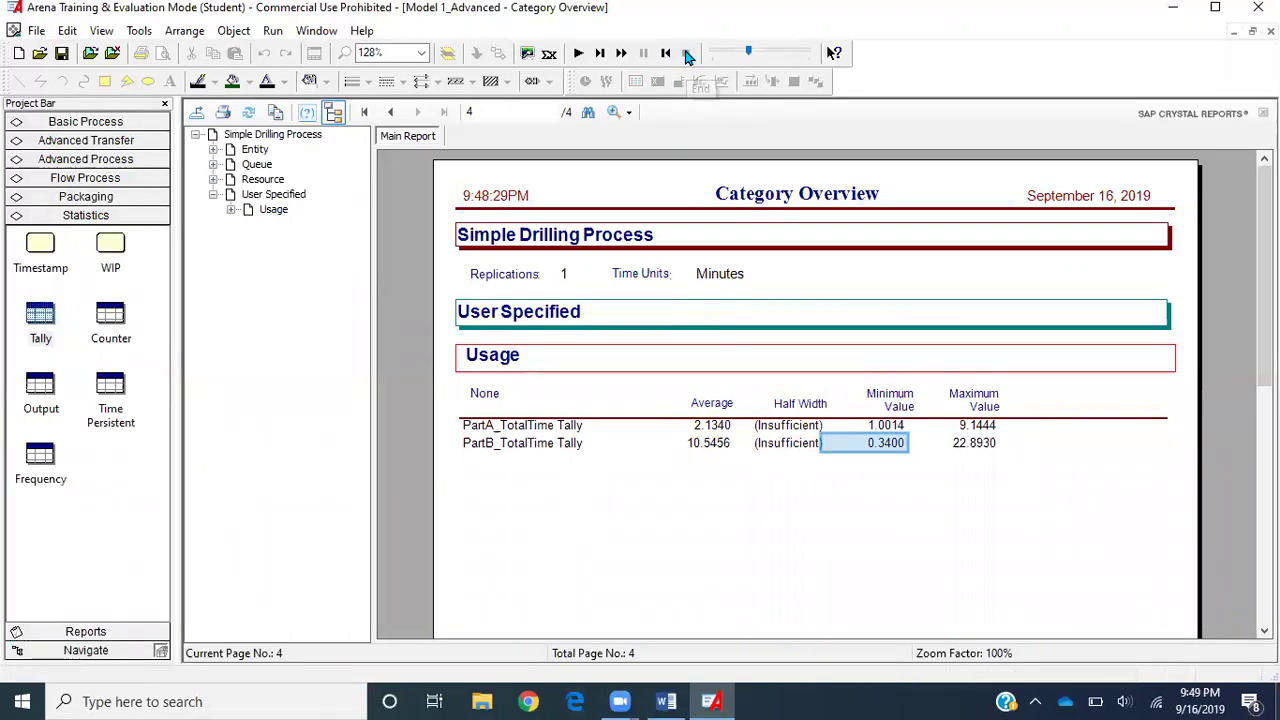
{"action": "left_click", "coordinate": [482, 701]}
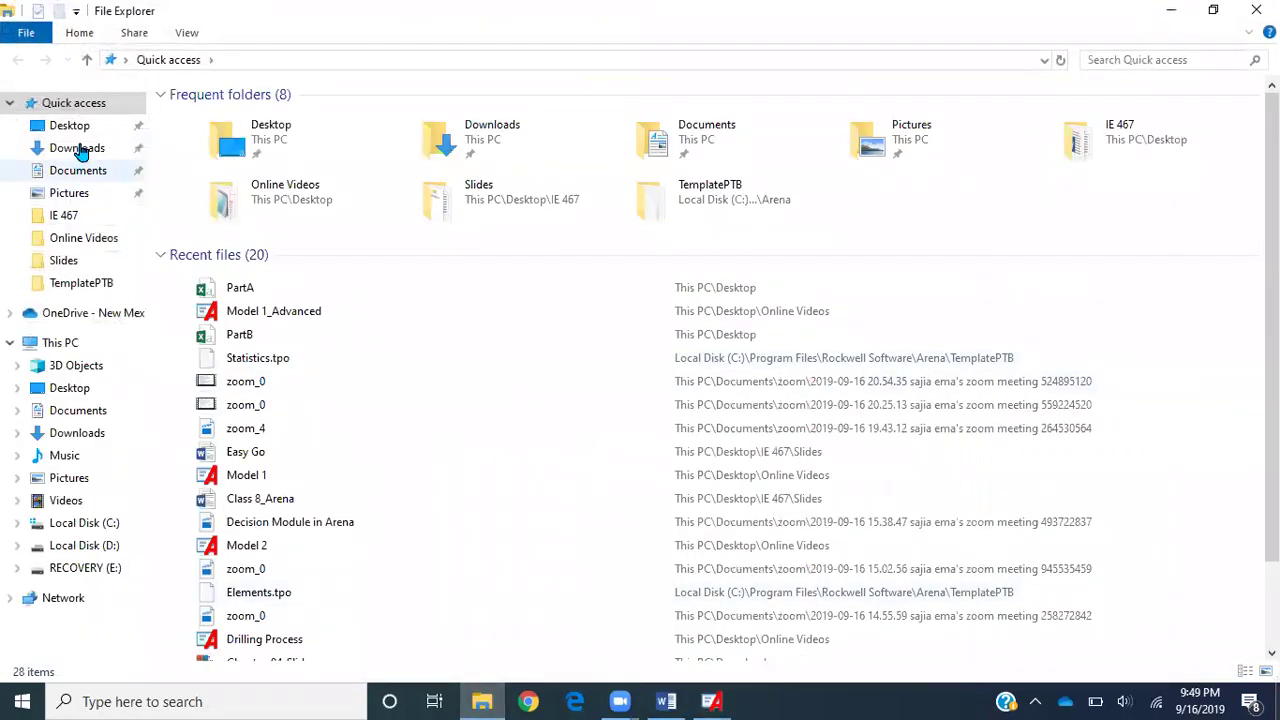
{"action": "left_click", "coordinate": [80, 130]}
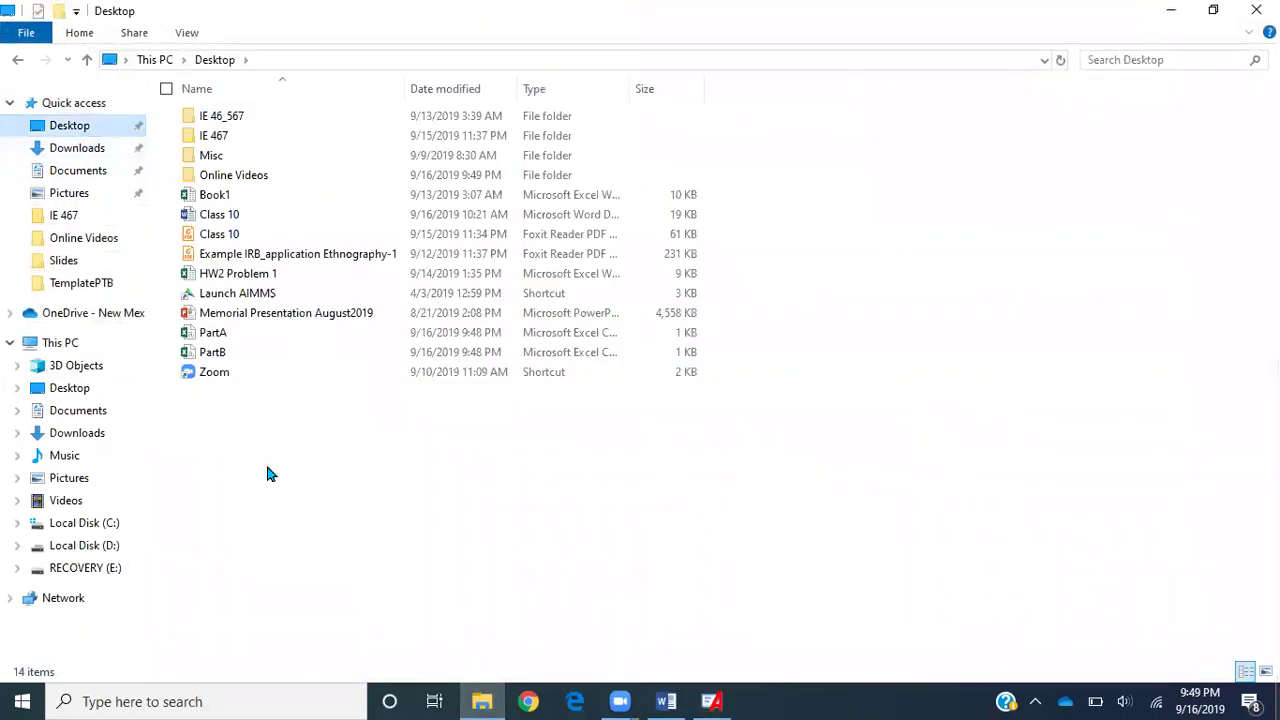
{"action": "double_click", "coordinate": [239, 336]}
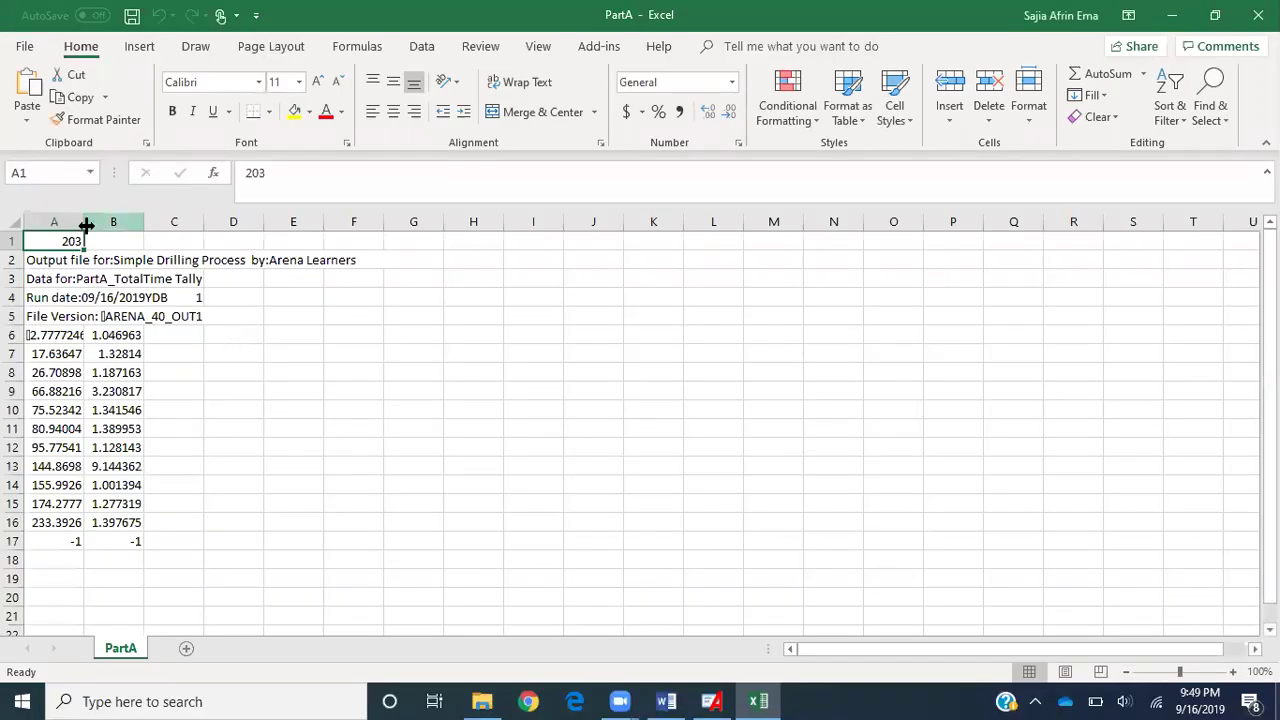
- Clear the output file header text from rows 1 to 5 of the PartA sheet
{"action": "left_click", "coordinate": [11, 241]}
{"action": "left_click_drag", "start_coordinate": [11, 241], "coordinate": [12, 318]}
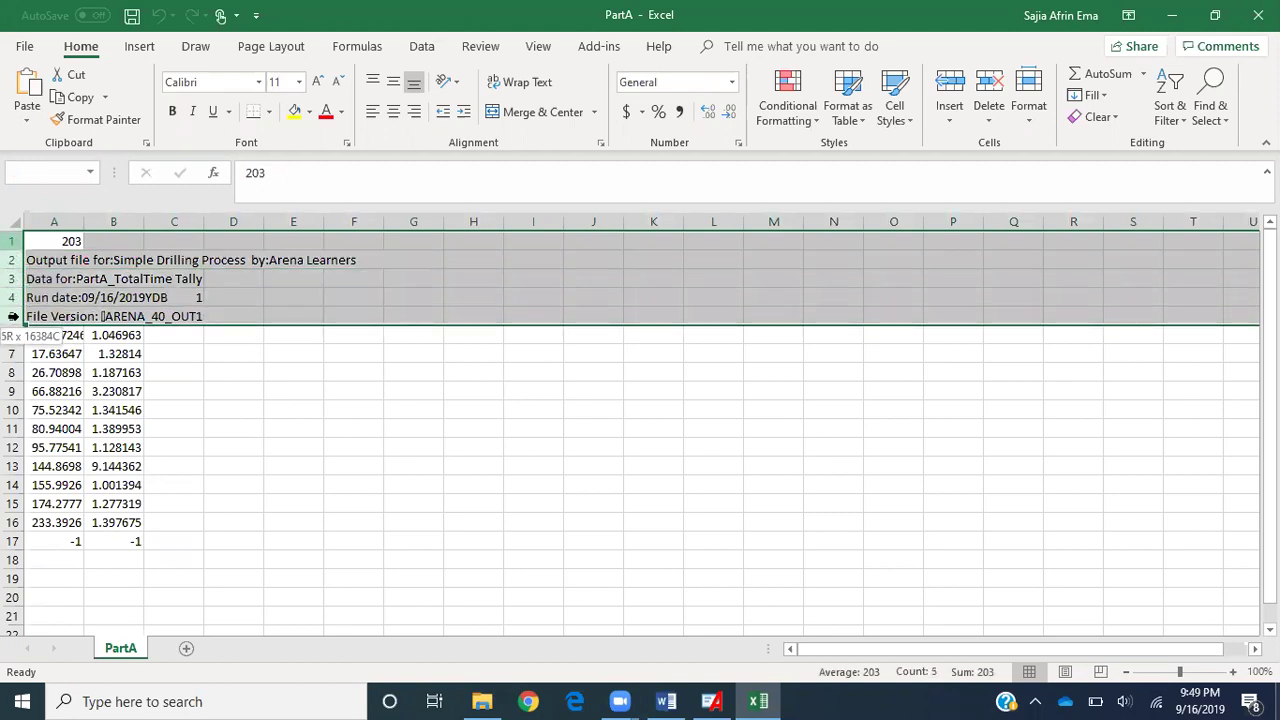
{"action": "key", "text": "Delete"}
{"action": "left_click", "coordinate": [209, 388]}
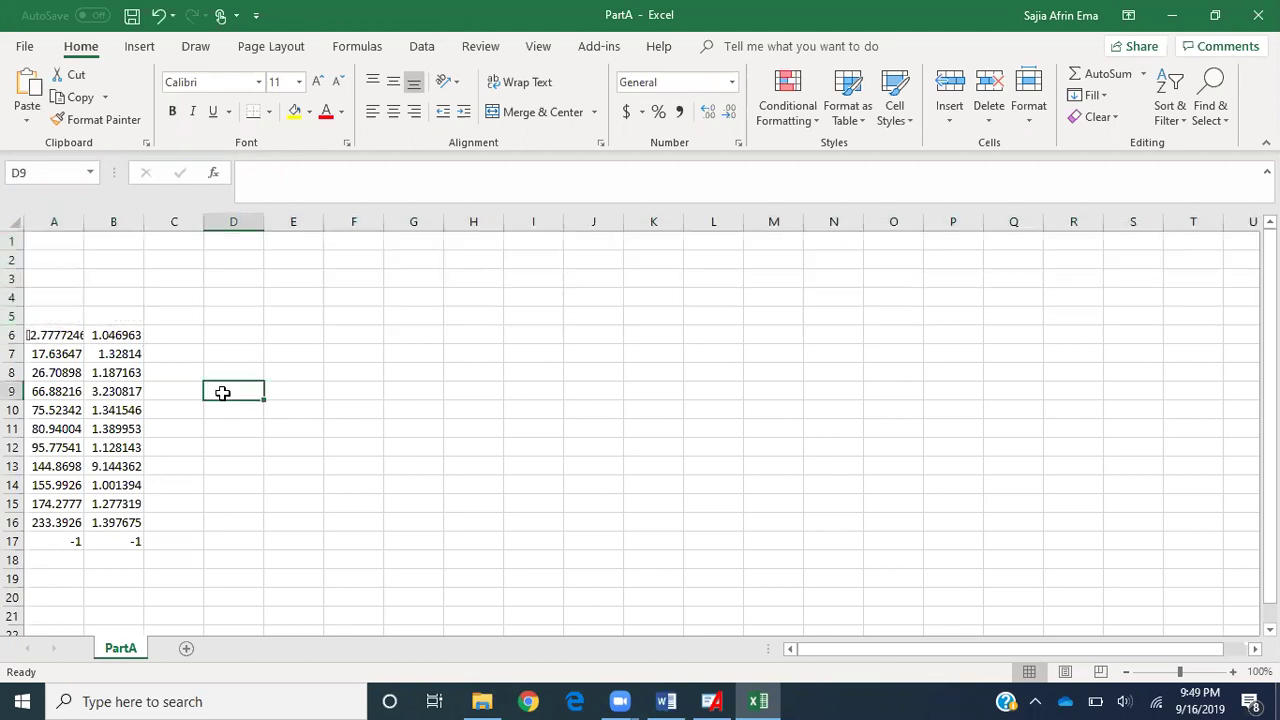
- Enter the heading TNOW in cell A5, then widen column A and centre its contents
{"action": "left_click", "coordinate": [60, 322]}
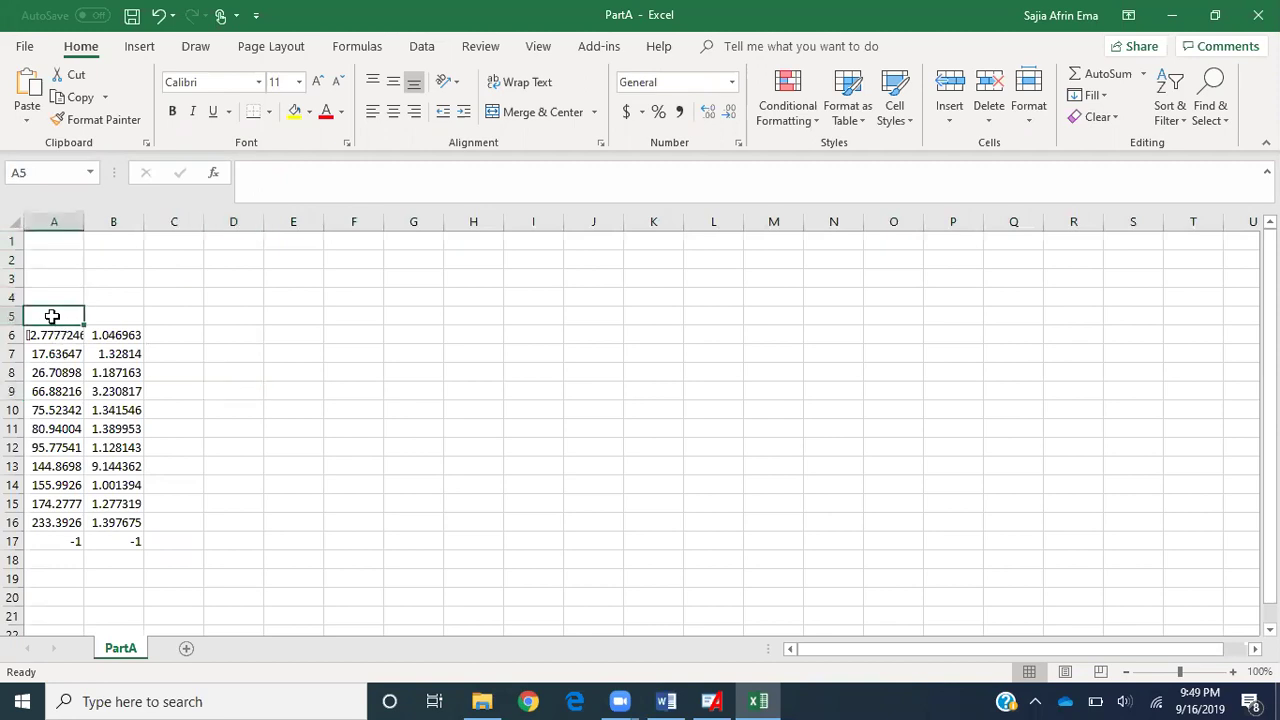
{"action": "type", "text": "TNo"}
{"action": "key", "text": "BackSpace"}
{"action": "type", "text": "OW"}
{"action": "key", "text": "Tab"}
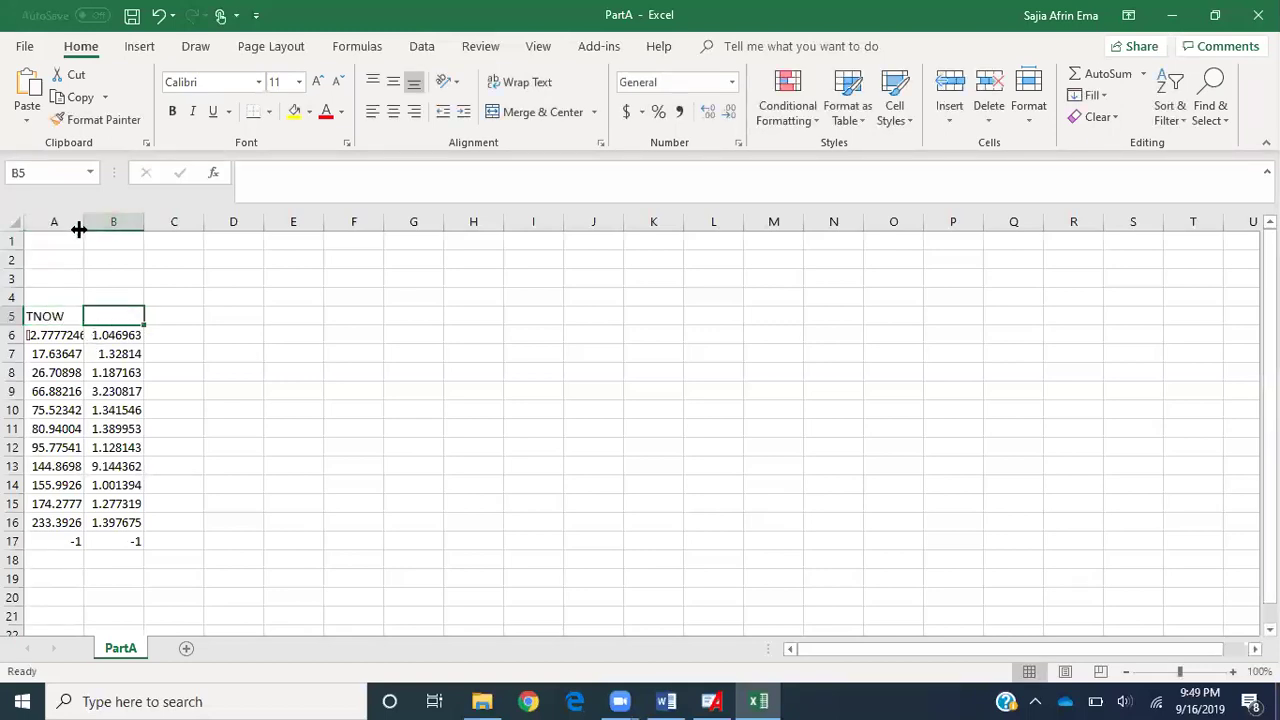
{"action": "left_click_drag", "start_coordinate": [79, 229], "coordinate": [136, 229]}
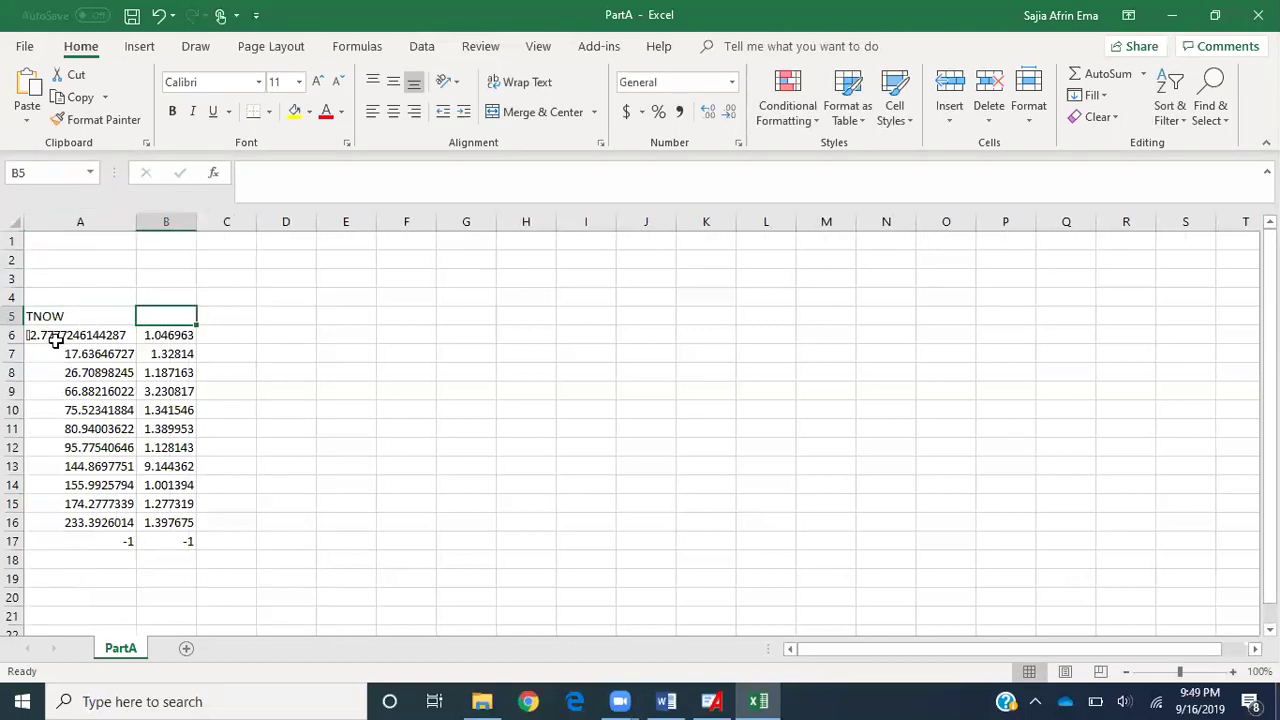
{"action": "left_click", "coordinate": [94, 221]}
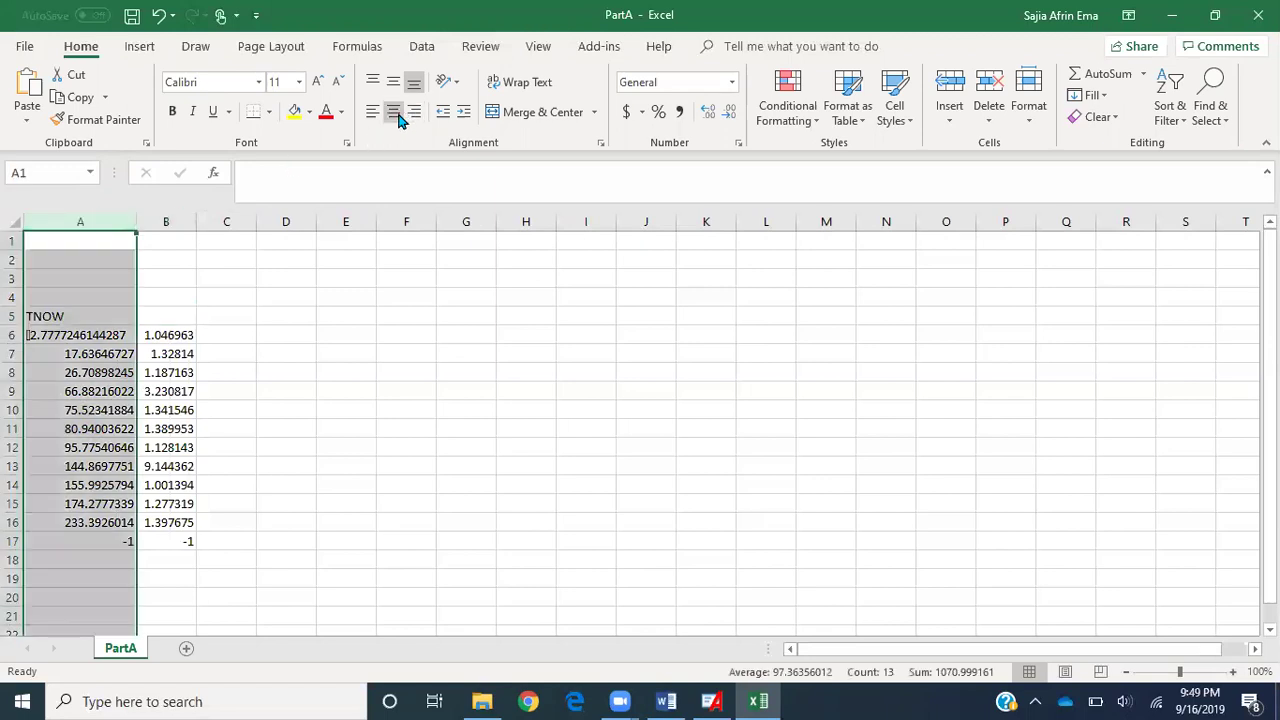
{"action": "left_click", "coordinate": [396, 114]}
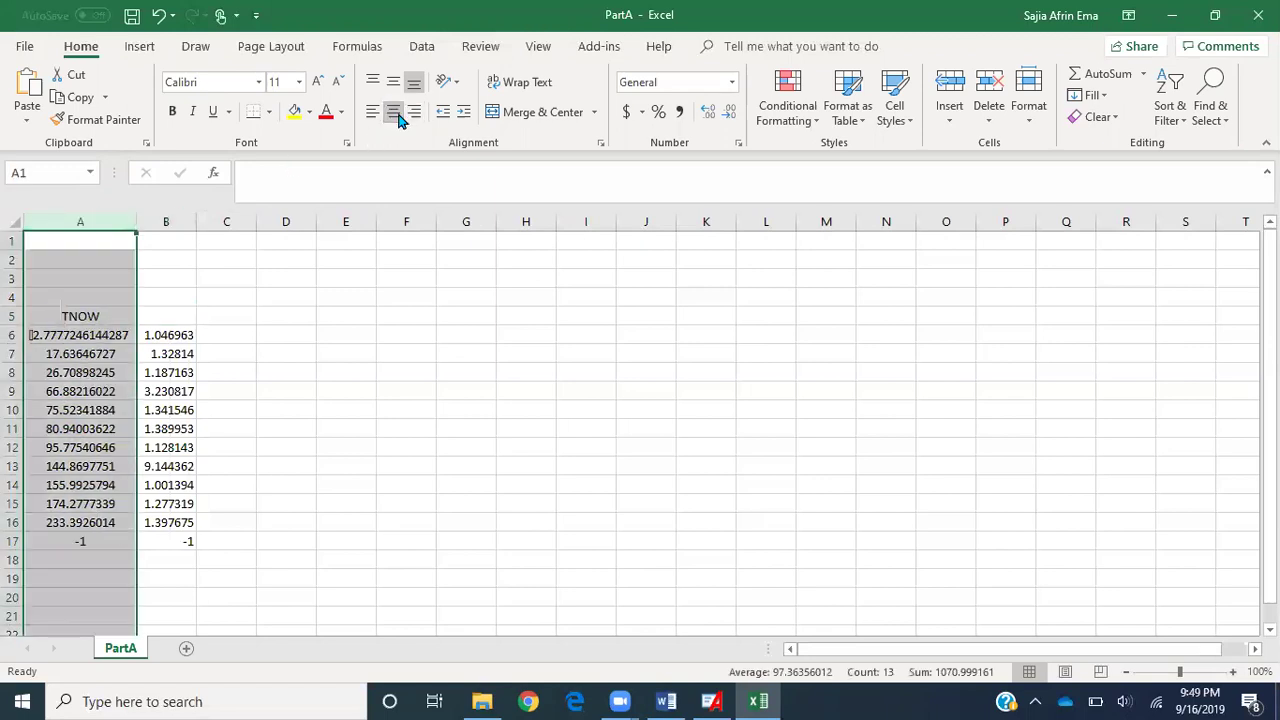
- Enter the heading "Total System Time for Part B" in cell B5 and widen column B to fit it
{"action": "left_click", "coordinate": [173, 316]}
{"action": "type", "text": "To"}
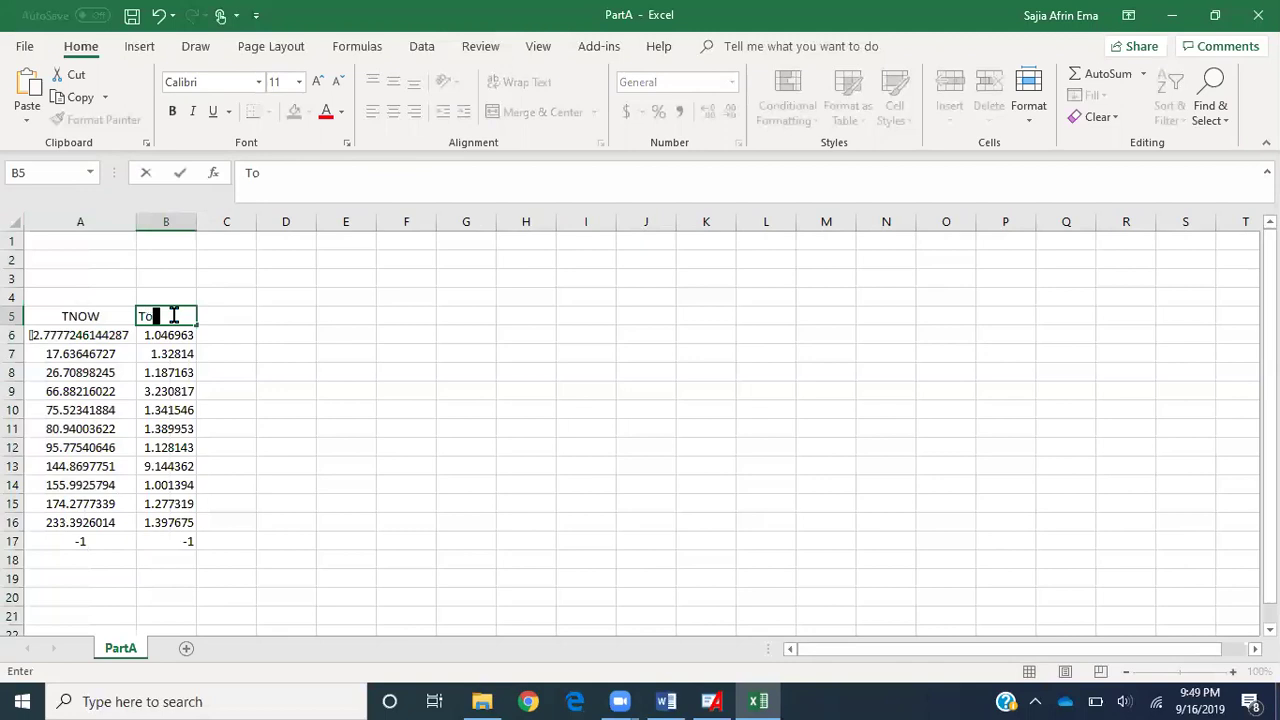
{"action": "type", "text": "tal System Time for"}
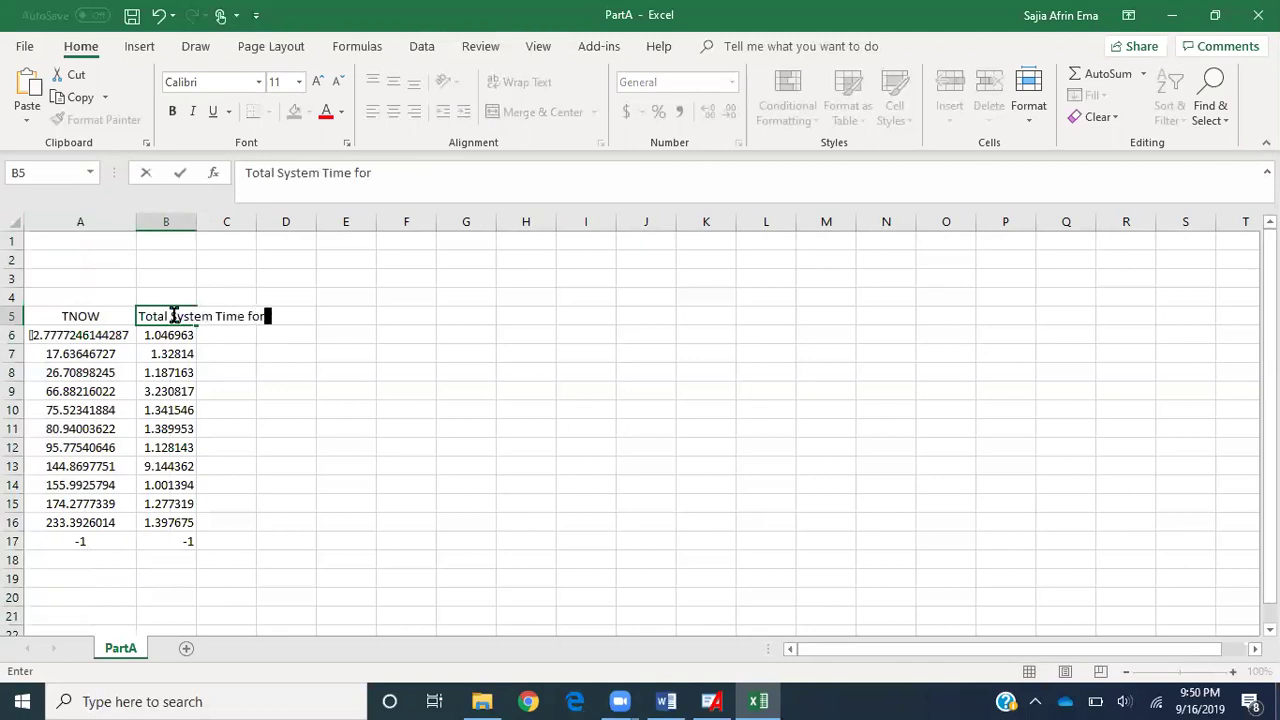
{"action": "type", "text": " Part B"}
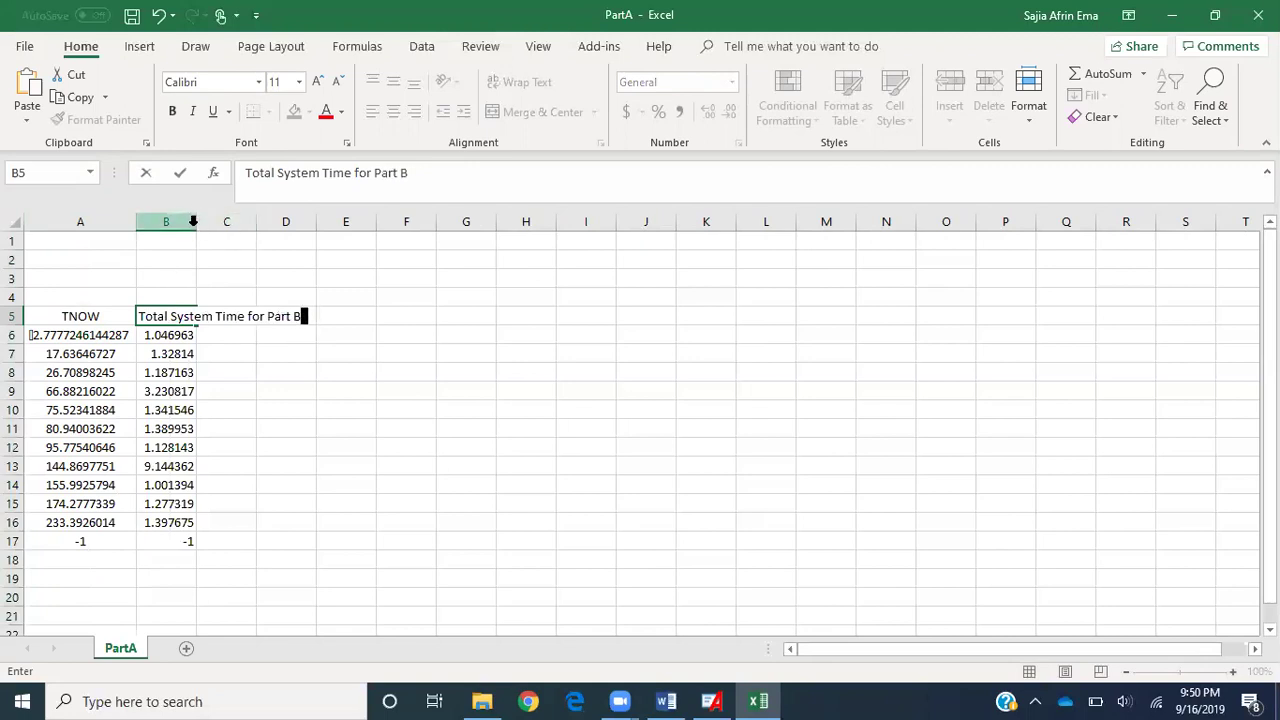
{"action": "left_click", "coordinate": [186, 222]}
{"action": "left_click_drag", "start_coordinate": [194, 224], "coordinate": [346, 222]}
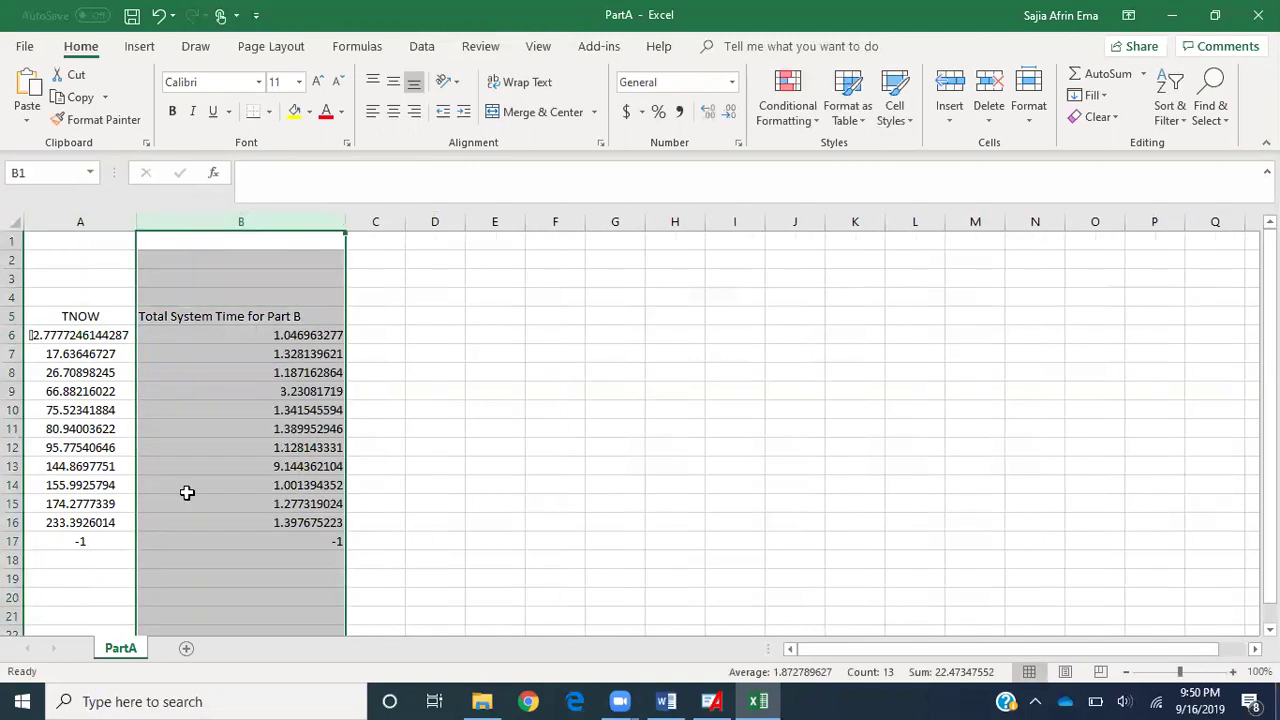
- Clear the -1 end markers in row 17 and review the TNOW values in A6 to A16
{"action": "left_click", "coordinate": [13, 541]}
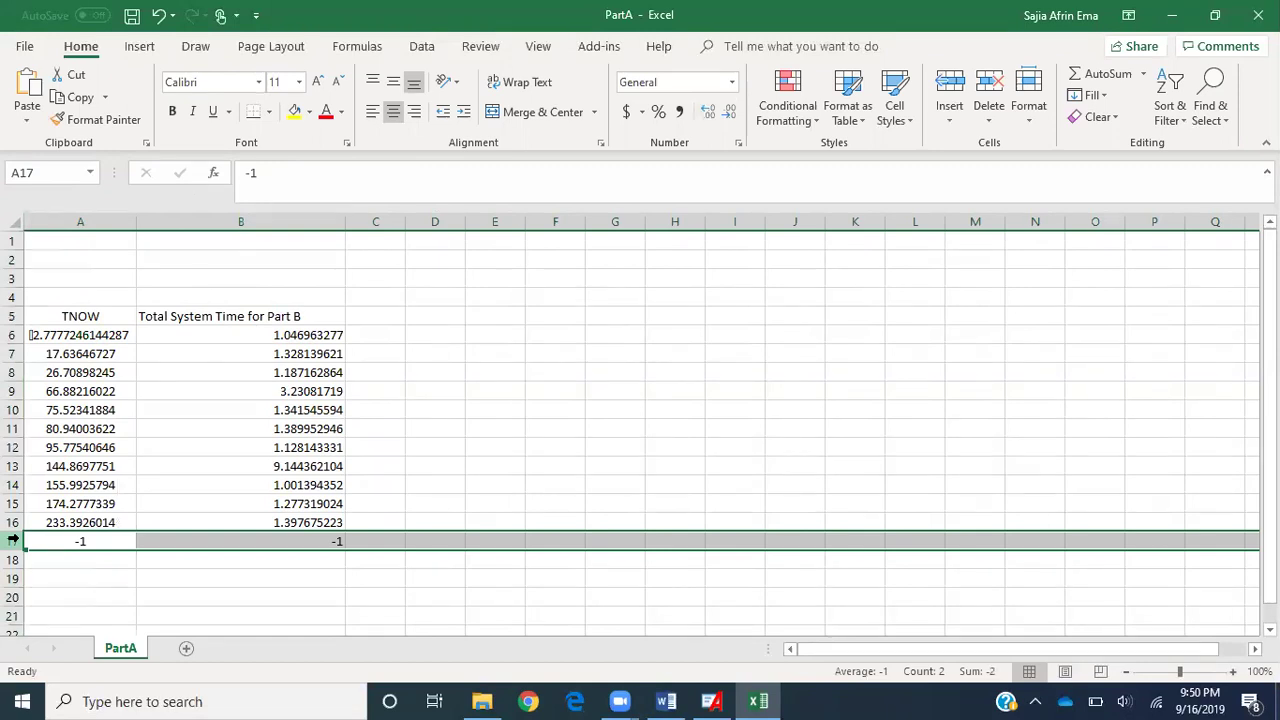
{"action": "key", "text": "Delete"}
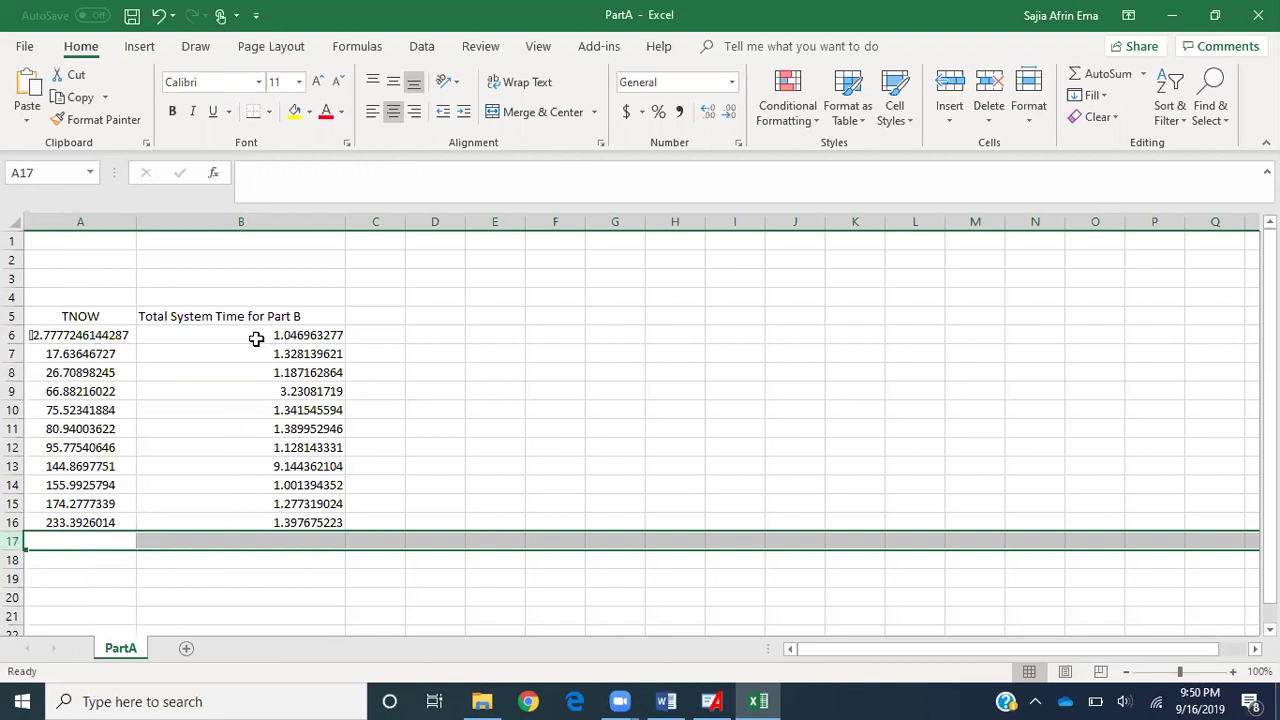
{"action": "left_click", "coordinate": [68, 335]}
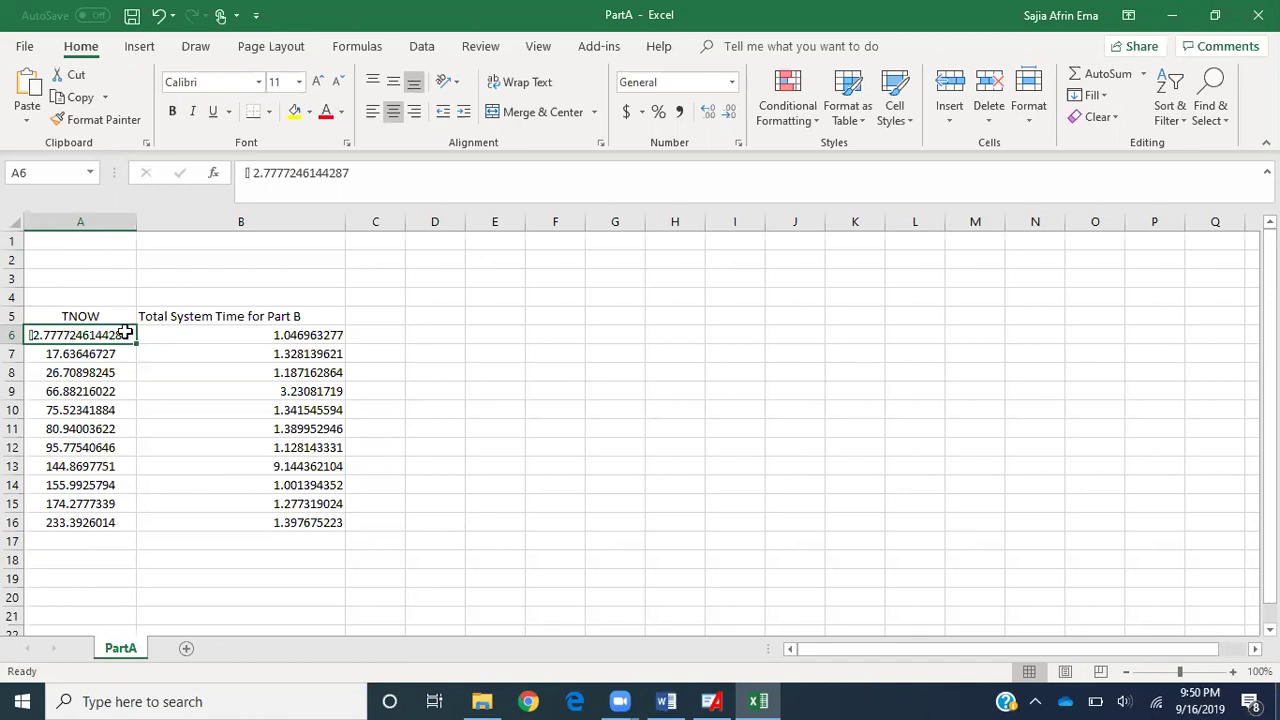
{"action": "left_click_drag", "start_coordinate": [123, 335], "coordinate": [100, 428]}
{"action": "left_click_drag", "start_coordinate": [105, 480], "coordinate": [105, 535]}
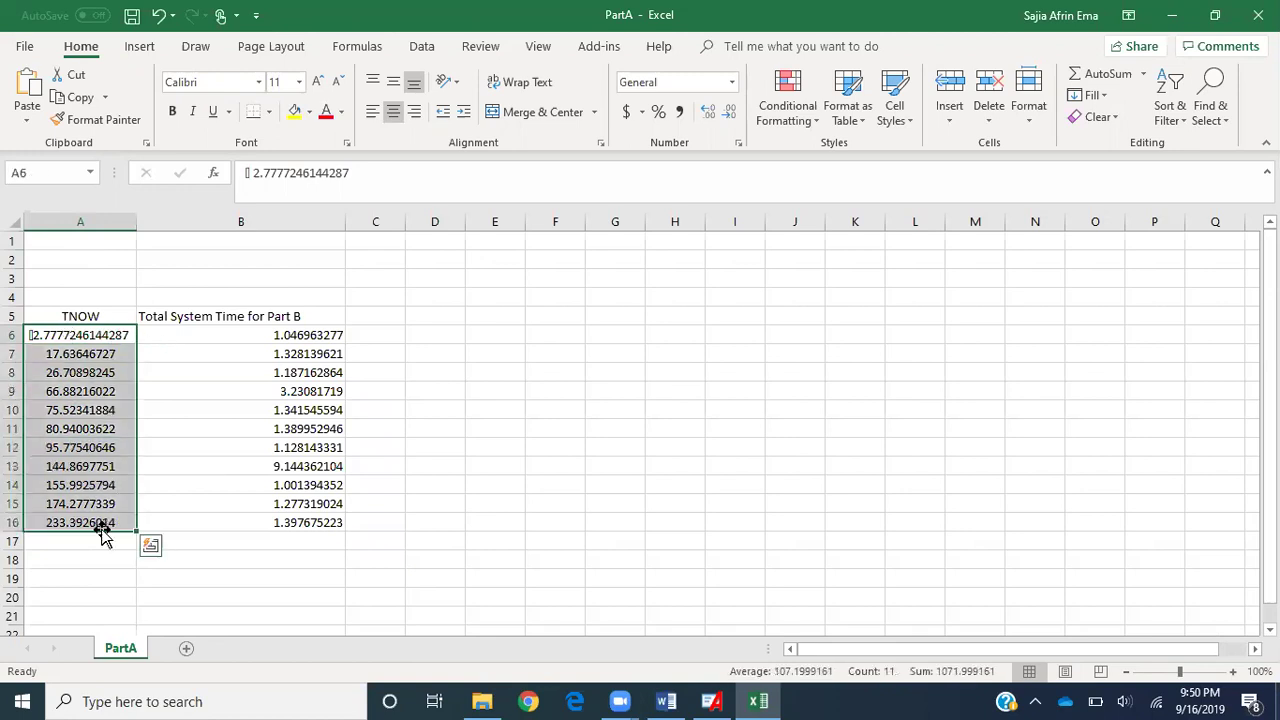
{"action": "left_click", "coordinate": [373, 558]}
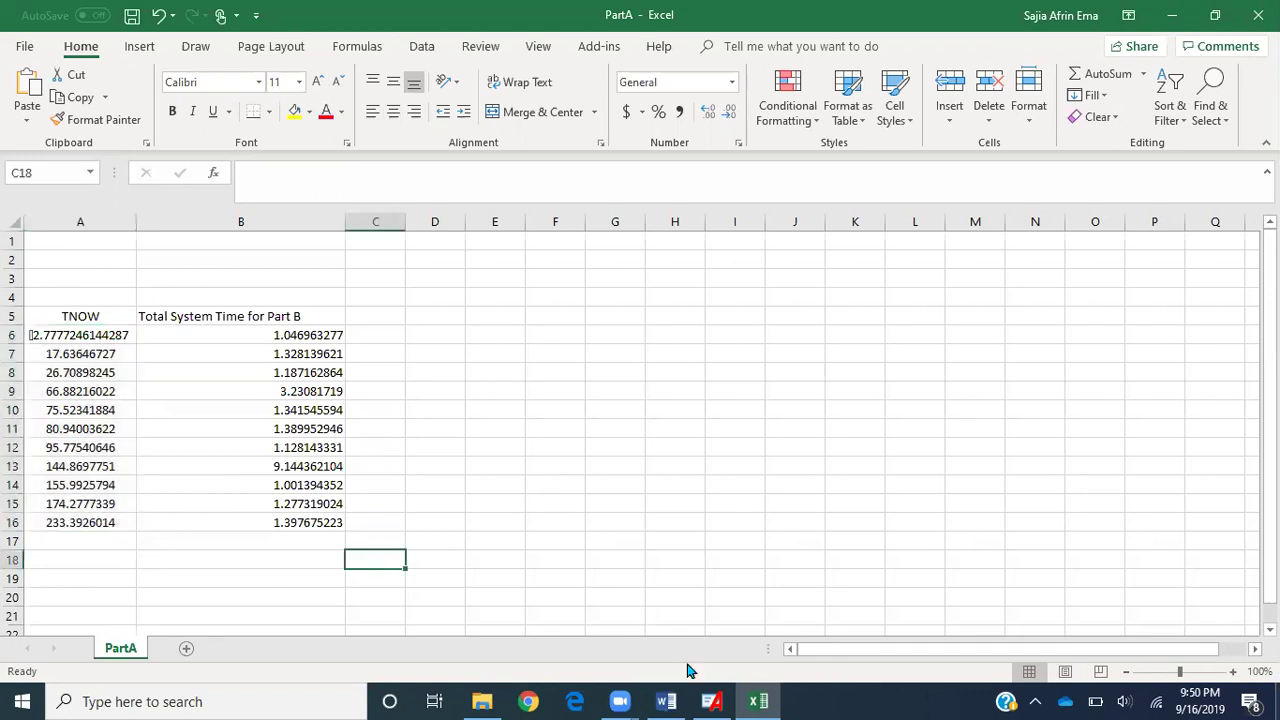
- Switch to Arena, close the Category Overview report, and try to run the model again while the PartA file is open in Excel
{"action": "left_click", "coordinate": [712, 701]}
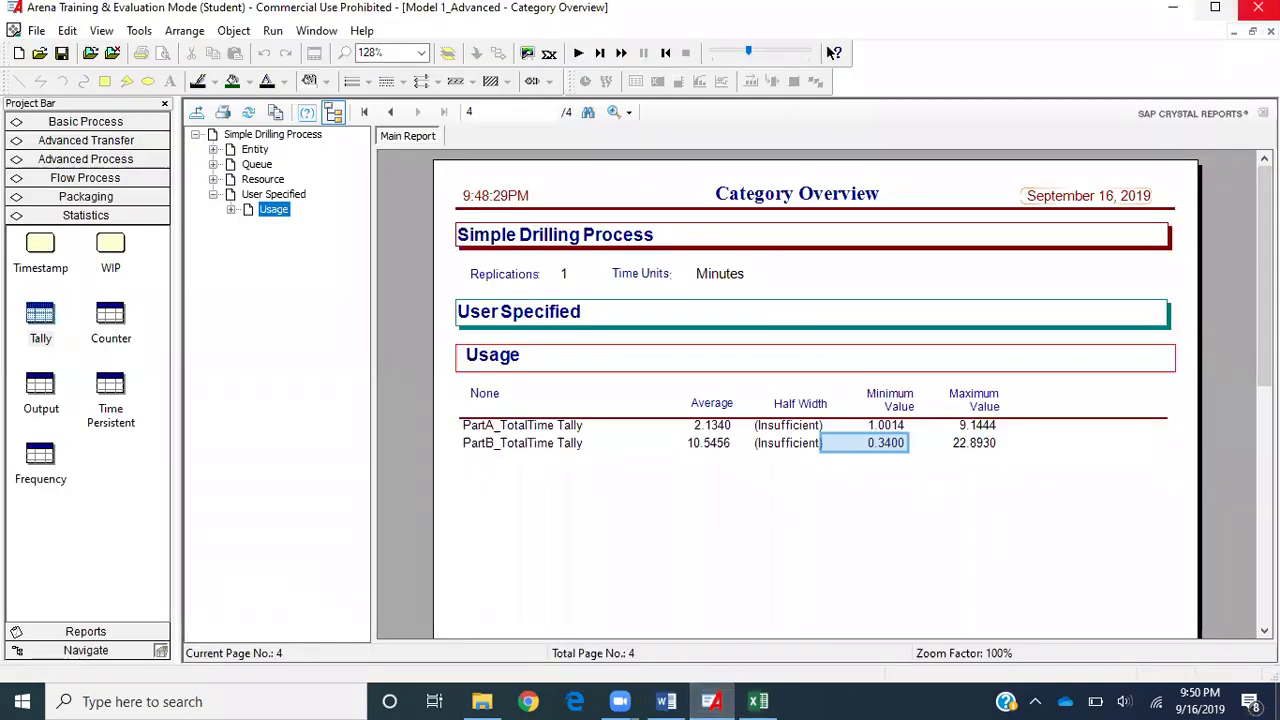
{"action": "left_click", "coordinate": [1270, 31]}
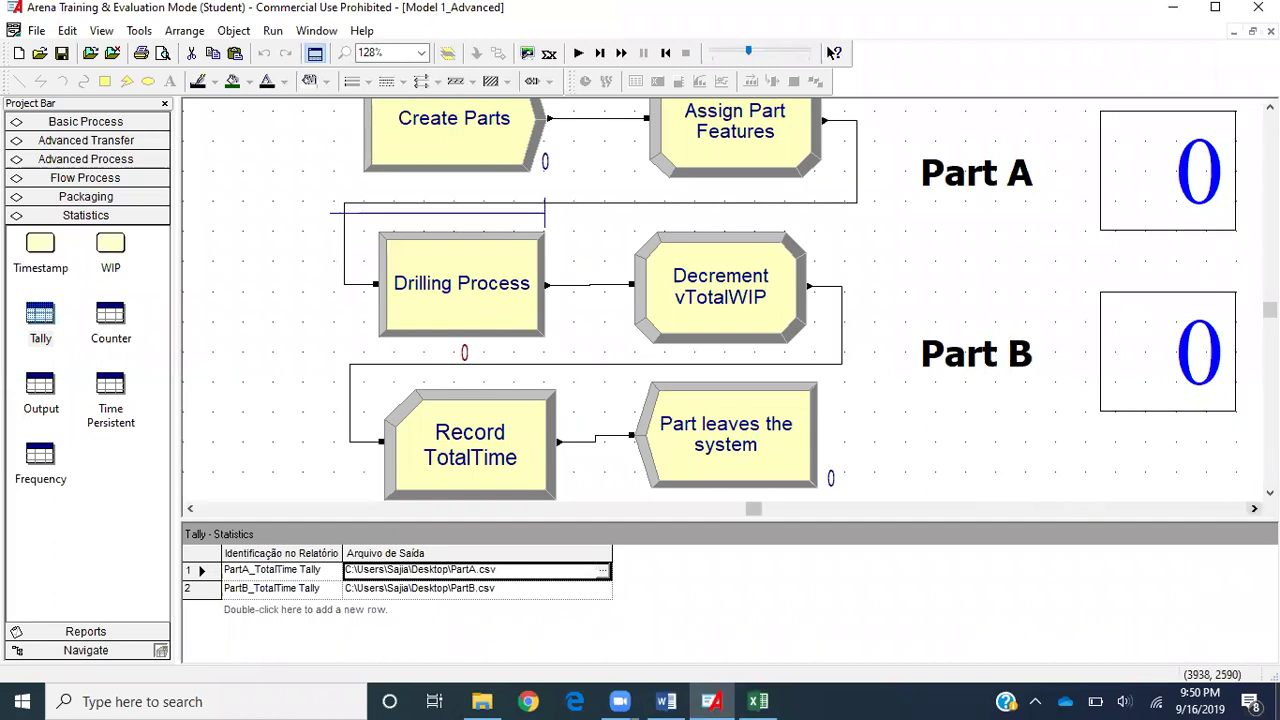
{"action": "left_click", "coordinate": [578, 52]}
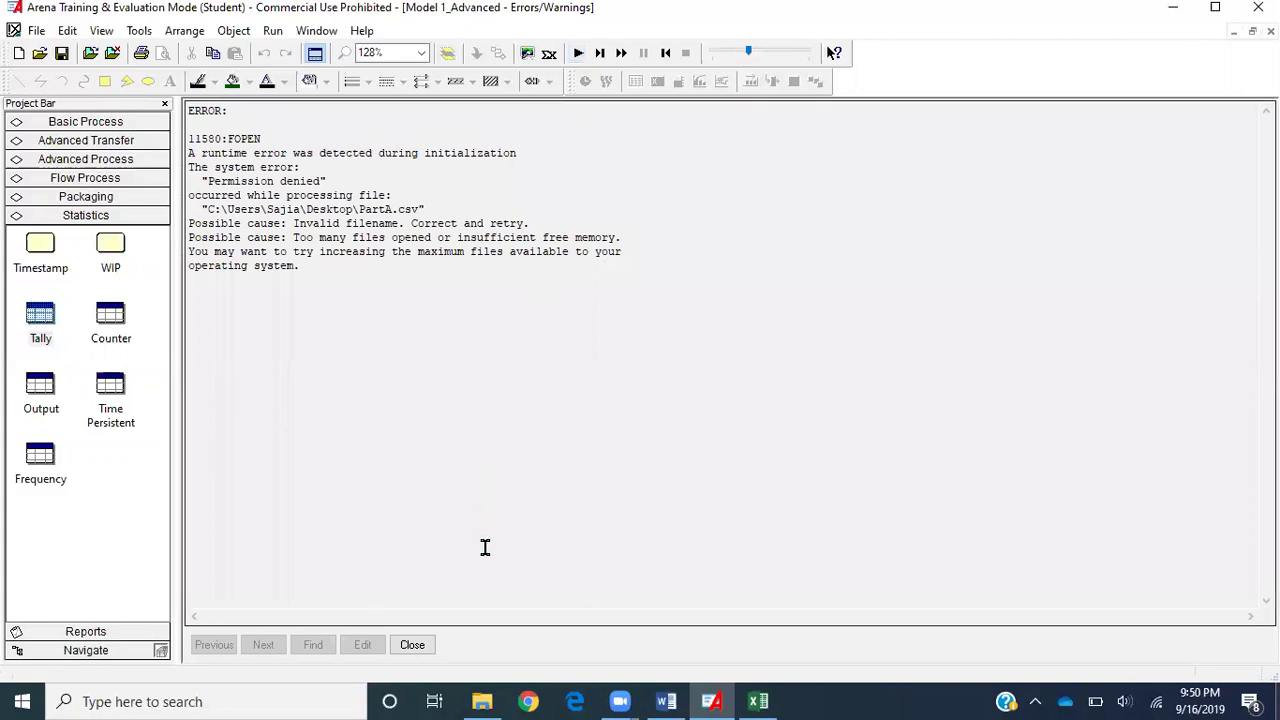
{"action": "left_click", "coordinate": [412, 645]}
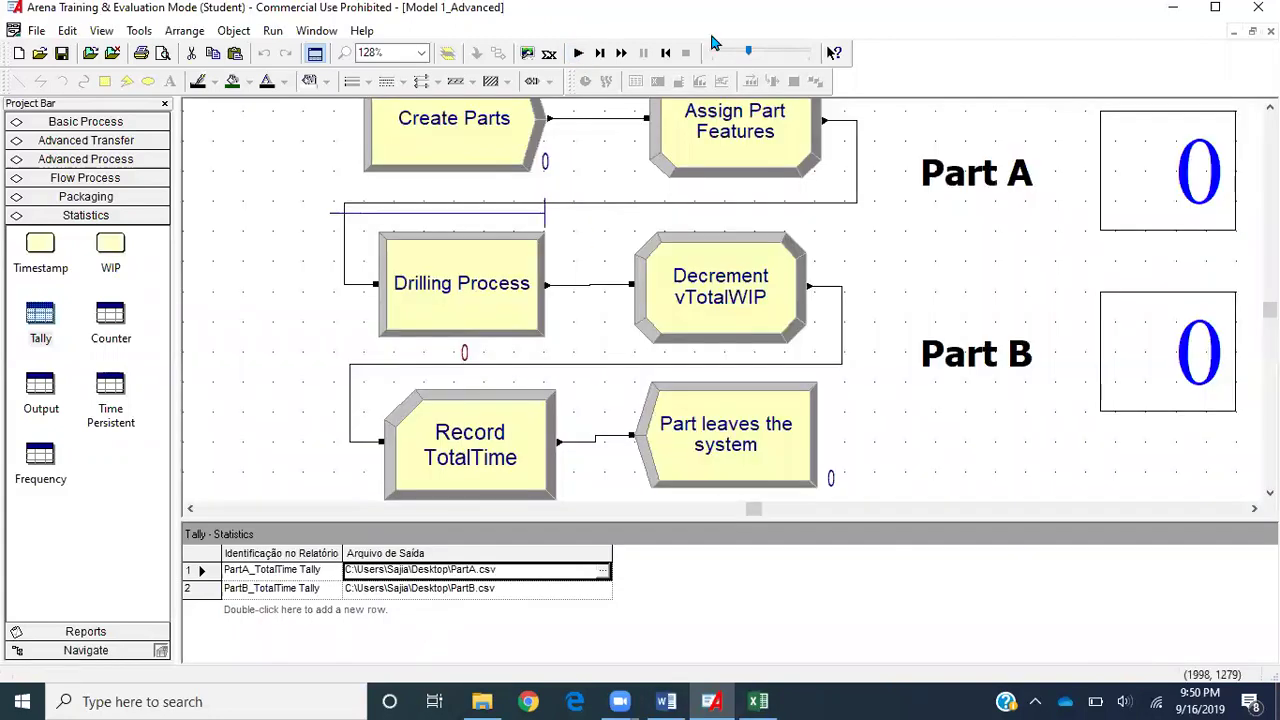
{"action": "scroll", "coordinate": [696, 481], "scroll_direction": "right", "scroll_amount": 2}
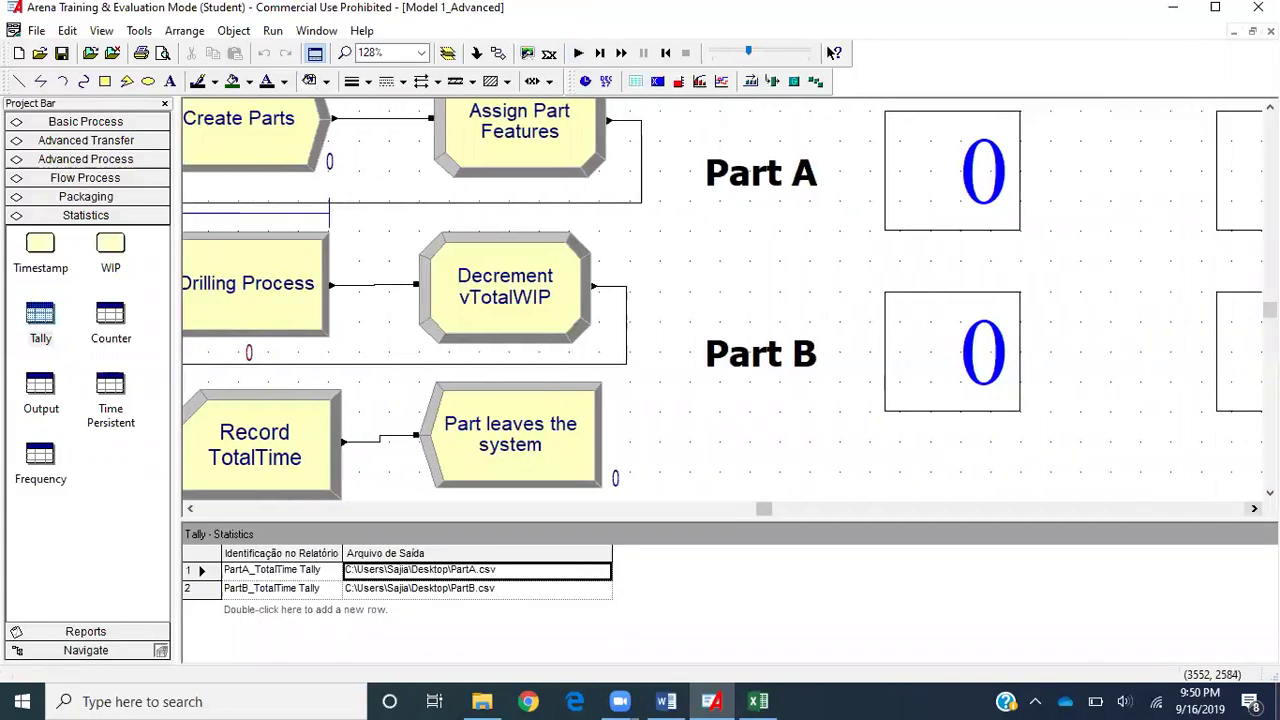
{"action": "mouse_move", "coordinate": [610, 486]}
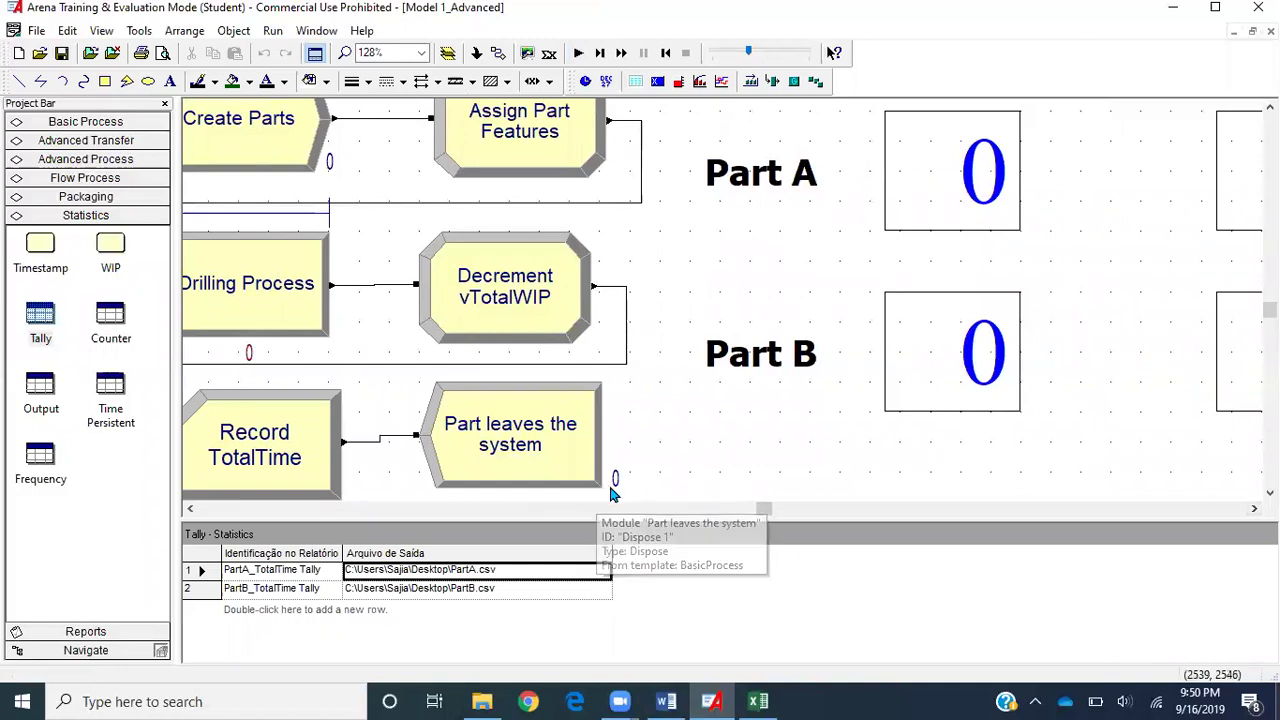
- Switch to the PartA workbook in Excel and correct the heading in cell B5 to "Total System Time for Part A"
{"action": "left_click", "coordinate": [756, 701]}
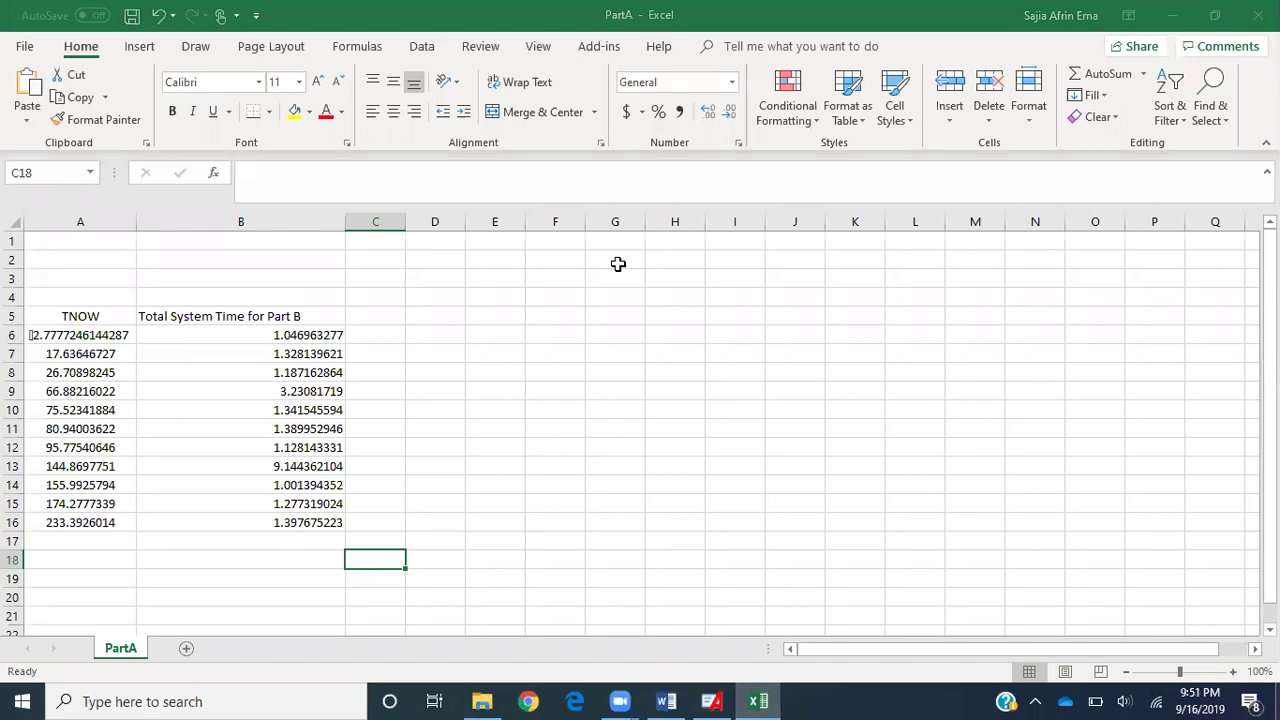
{"action": "left_click", "coordinate": [308, 316]}
{"action": "left_click", "coordinate": [464, 171]}
{"action": "key", "text": "BackSpace"}
{"action": "type", "text": "a"}
{"action": "key", "text": "BackSpace"}
{"action": "type", "text": "A"}
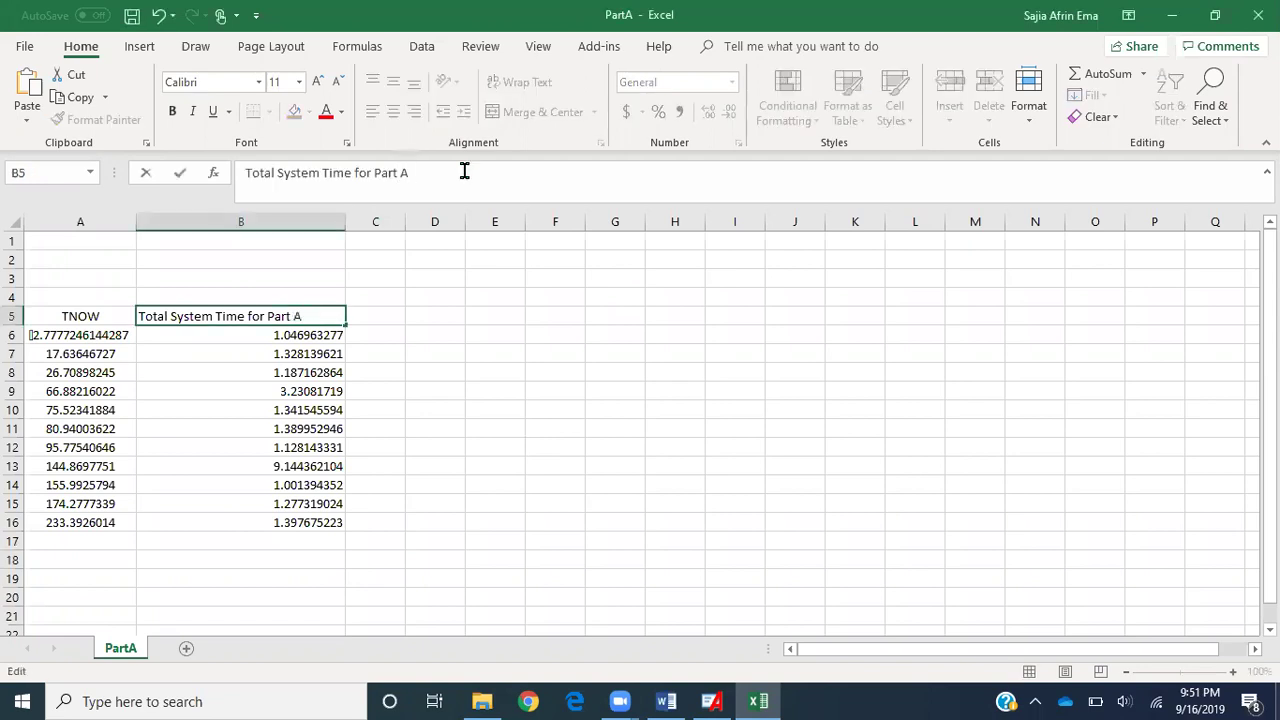
{"action": "key", "text": "Tab"}
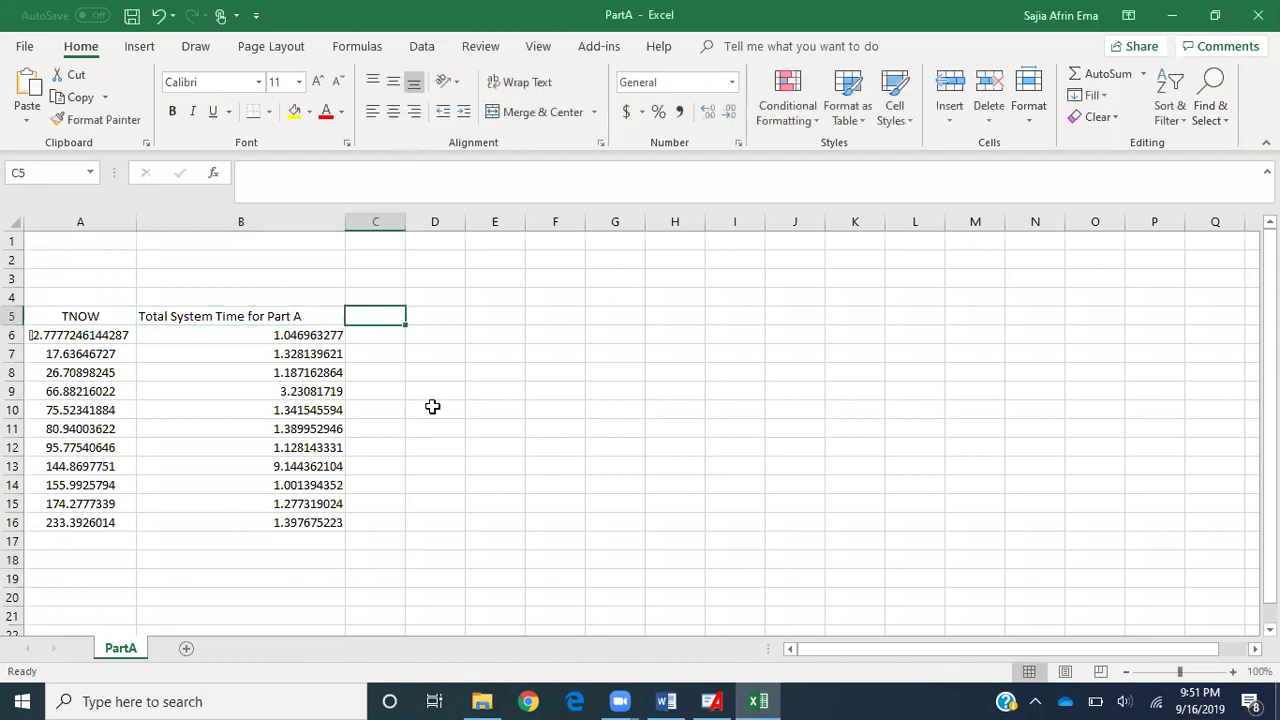
- Calculate the average of the Part A total times B6:B16 in cell B17
{"action": "left_click", "coordinate": [286, 543]}
{"action": "type", "text": "=aver"}
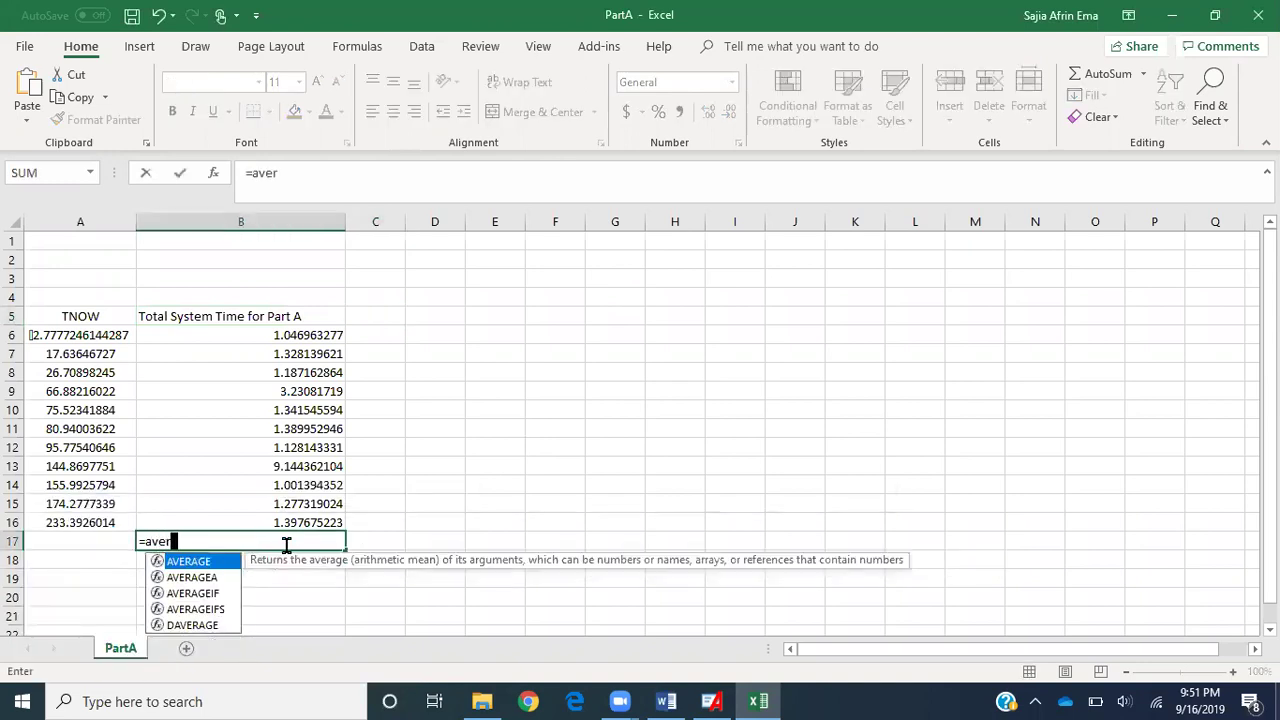
{"action": "double_click", "coordinate": [216, 563]}
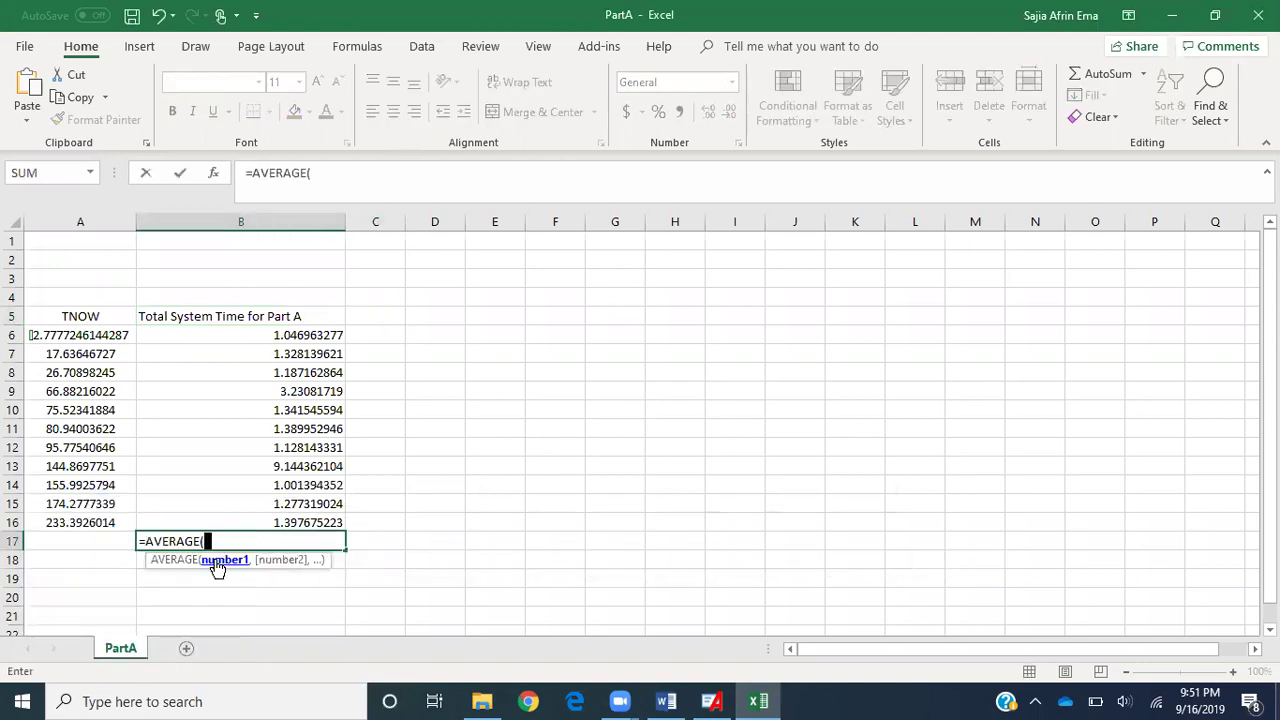
{"action": "left_click_drag", "start_coordinate": [283, 523], "coordinate": [293, 339]}
{"action": "type", "text": ")"}
{"action": "key", "text": "Tab"}
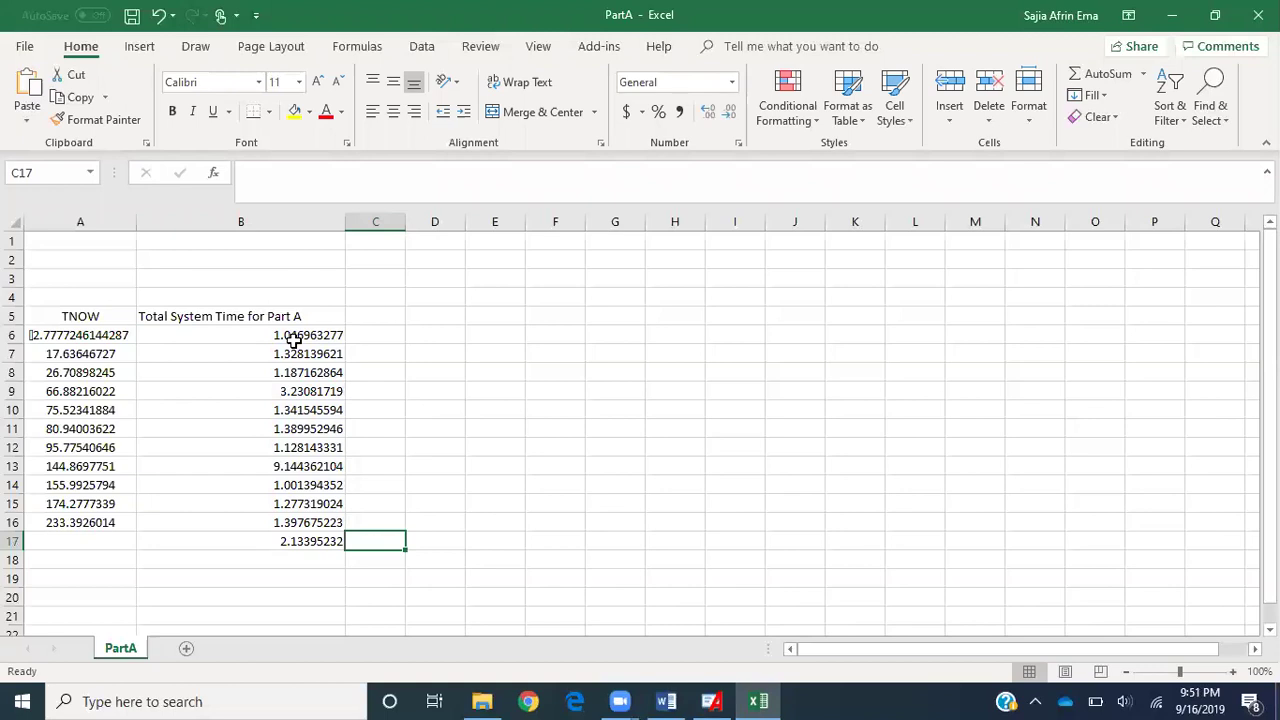
- Switch to Arena and open the User Specified section of the Category Overview report to read the total time tally averages
{"action": "left_click", "coordinate": [711, 701]}
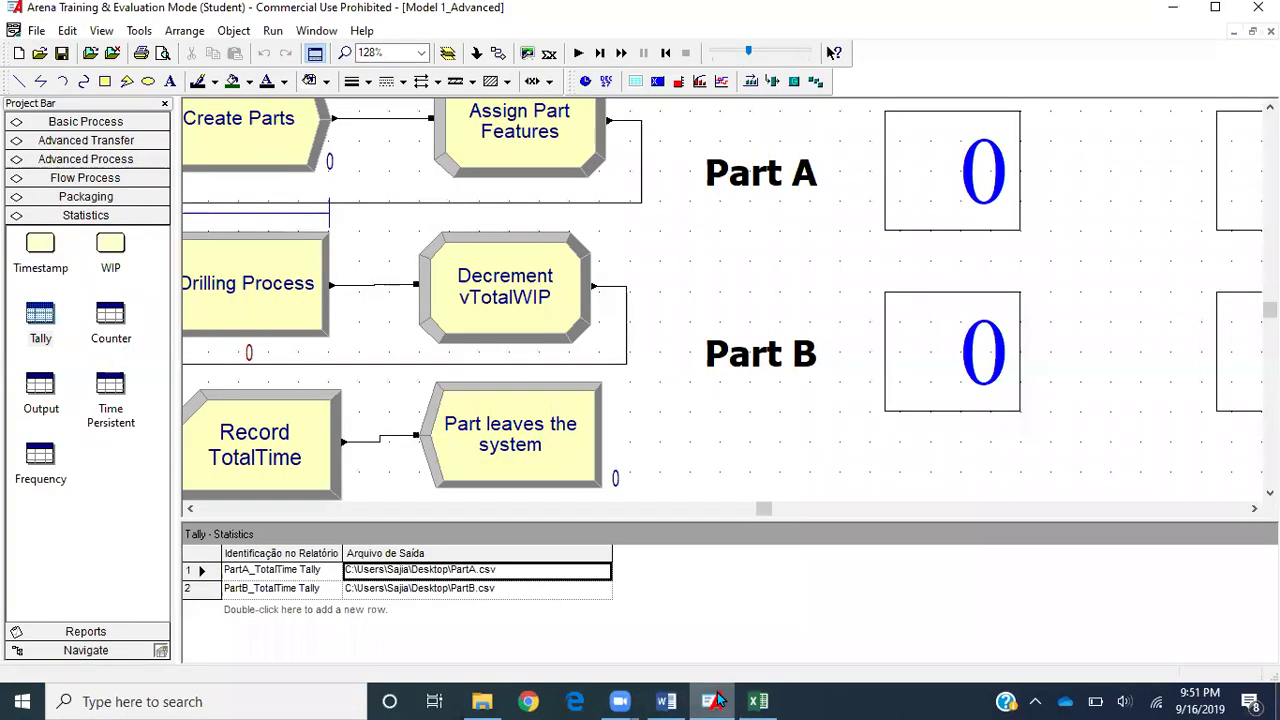
{"action": "left_click", "coordinate": [92, 633]}
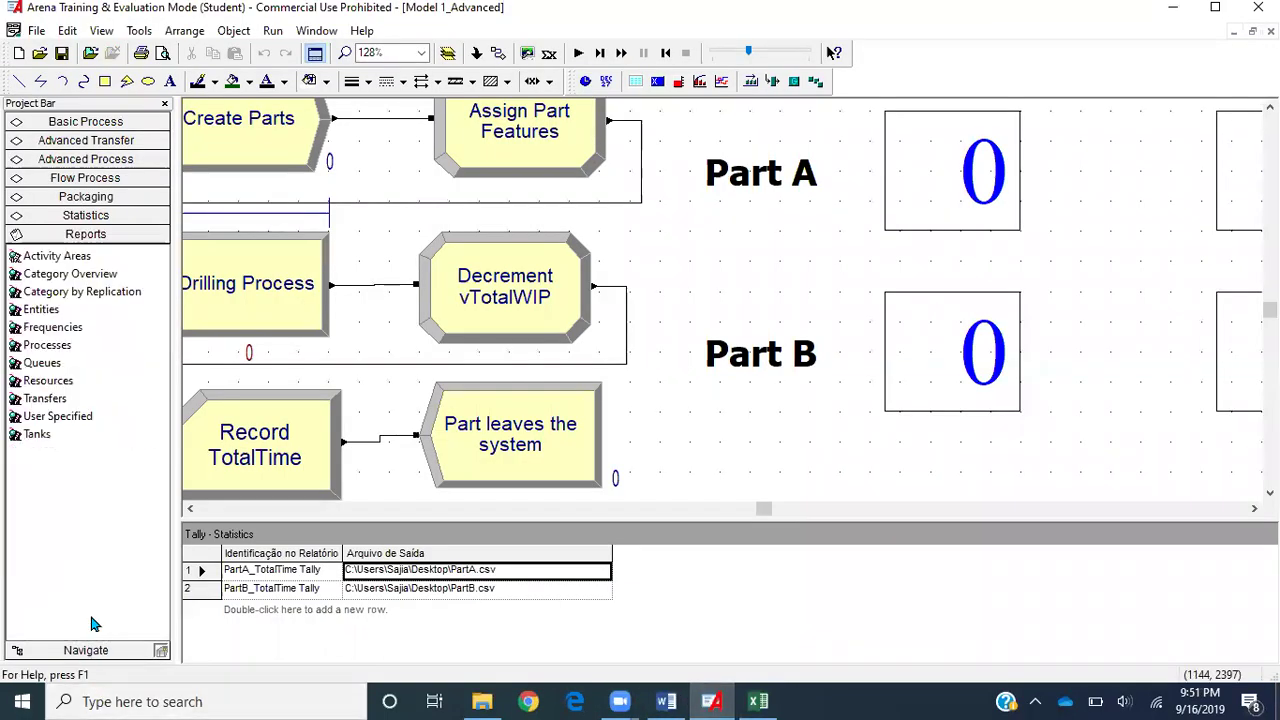
{"action": "left_click", "coordinate": [88, 278]}
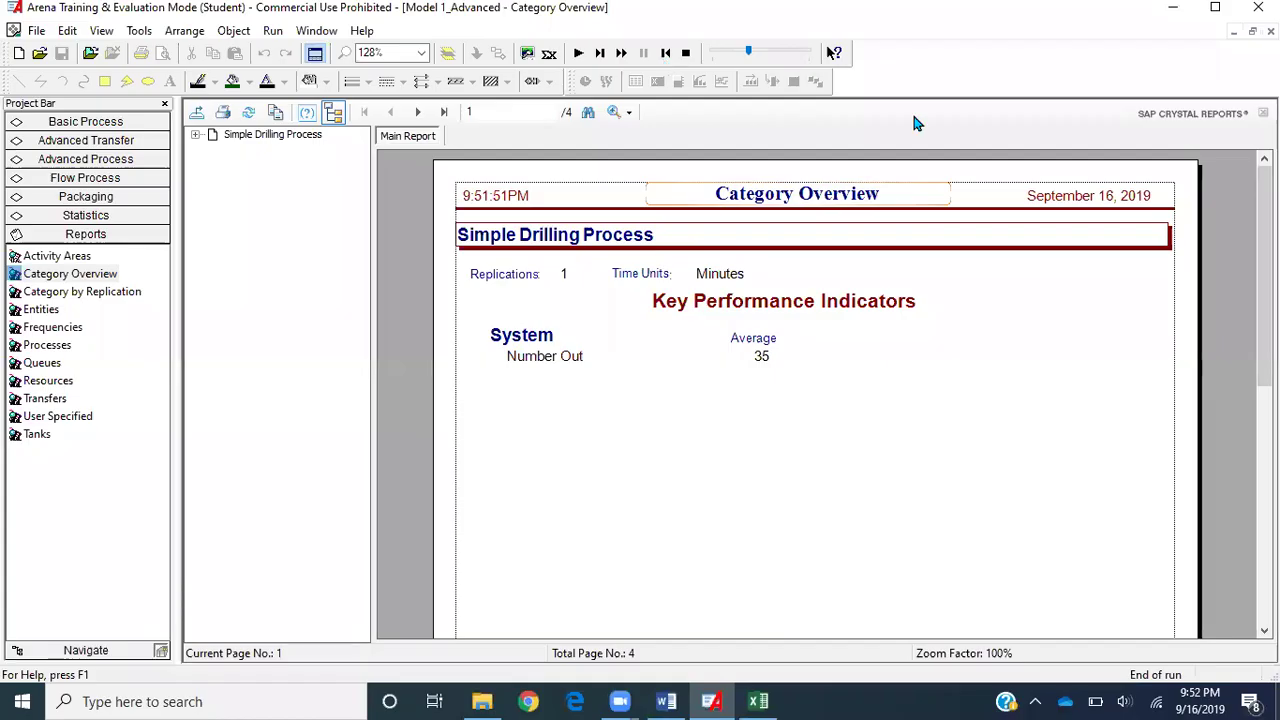
{"action": "left_click", "coordinate": [197, 135]}
{"action": "left_click", "coordinate": [260, 196]}
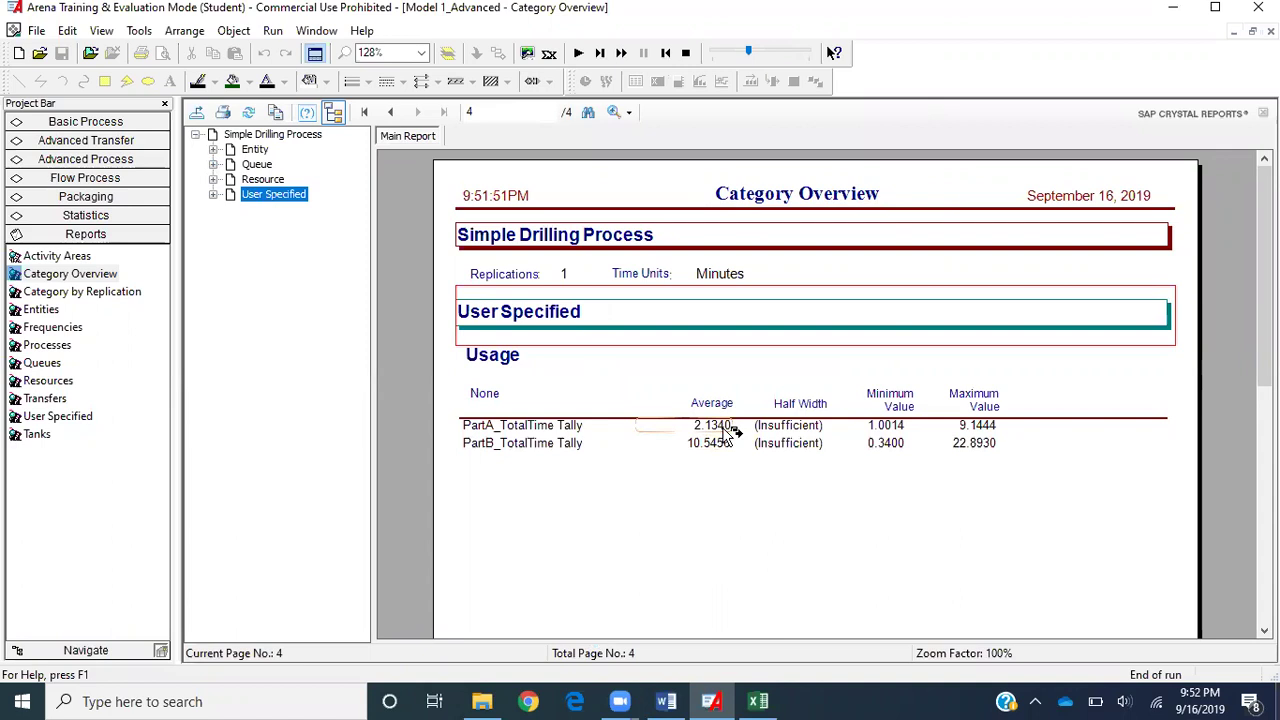
- Switch back to the PartA workbook in Excel and enter an AVERAGE of B6:B16 in cell B17 to compare with the report
{"action": "left_click", "coordinate": [779, 700]}
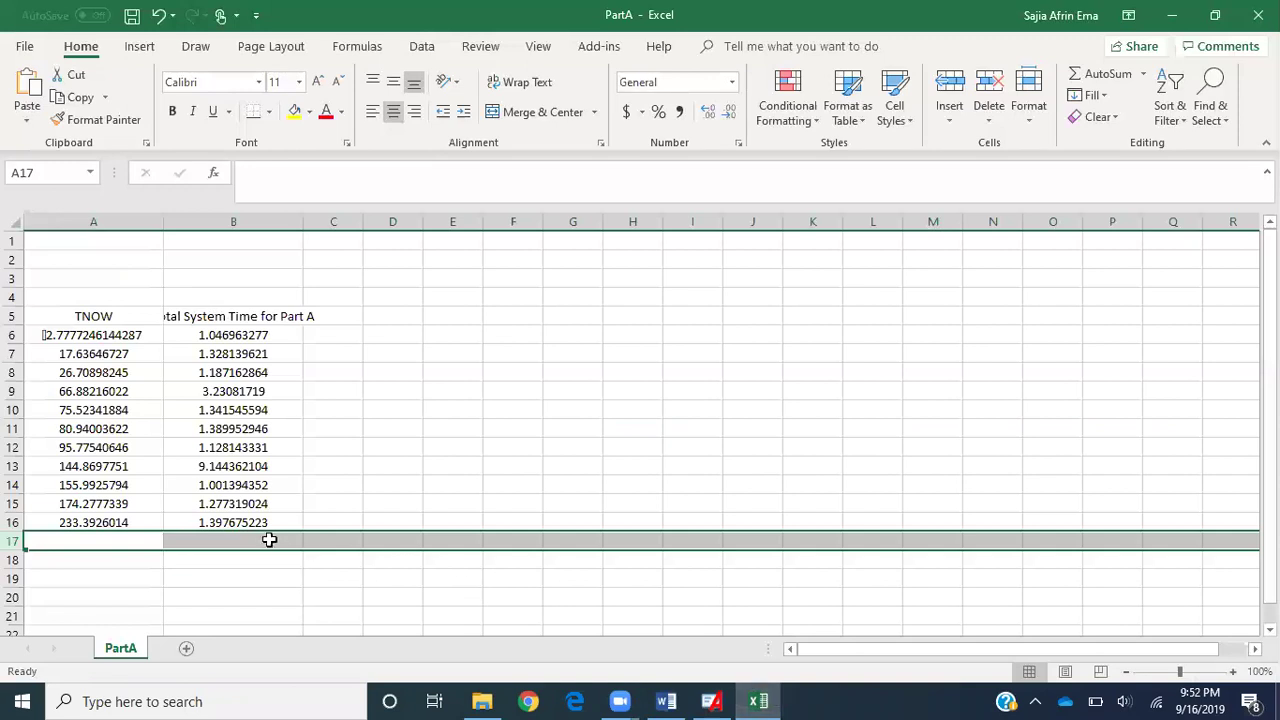
{"action": "left_click", "coordinate": [267, 540]}
{"action": "type", "text": "=aver"}
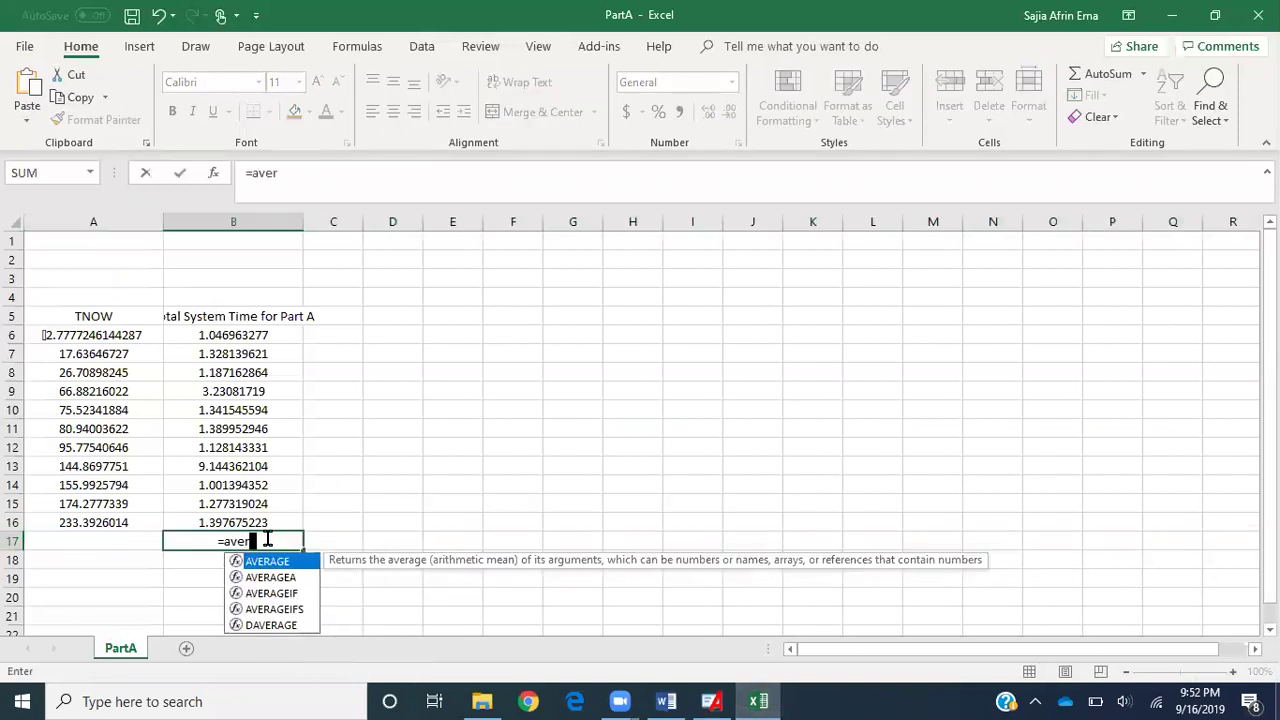
{"action": "double_click", "coordinate": [286, 561]}
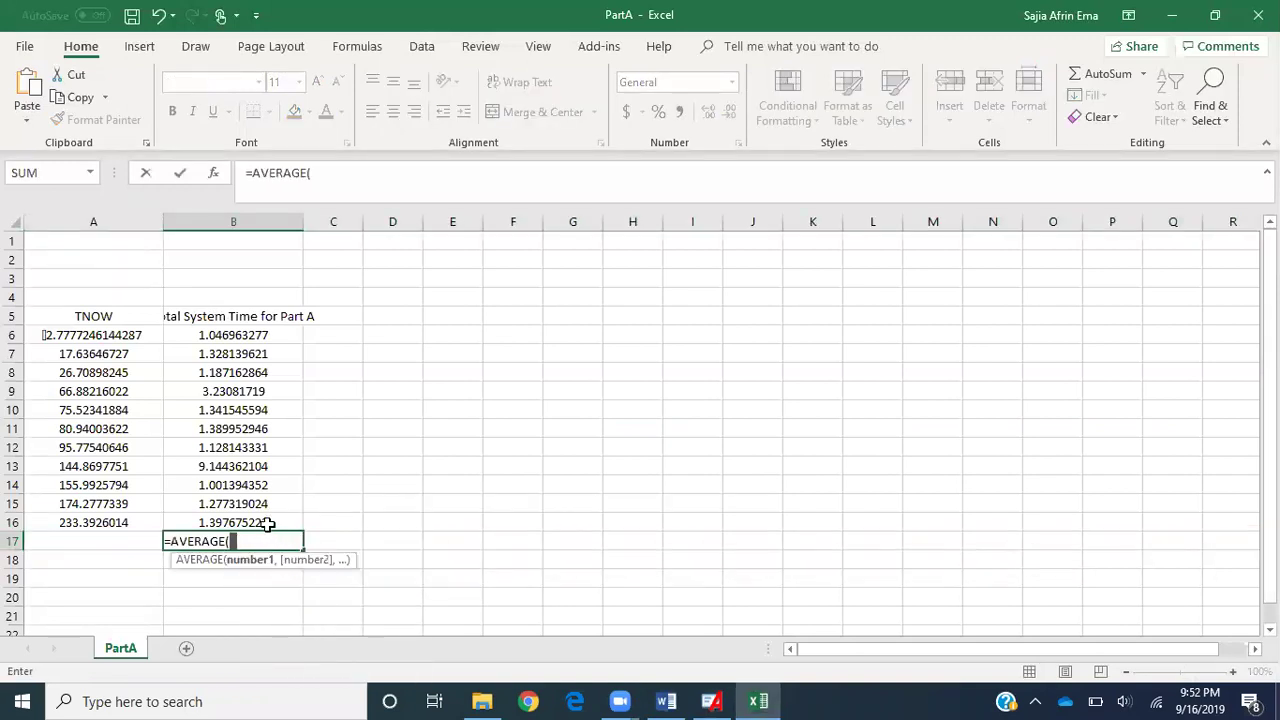
{"action": "left_click_drag", "start_coordinate": [266, 521], "coordinate": [258, 337]}
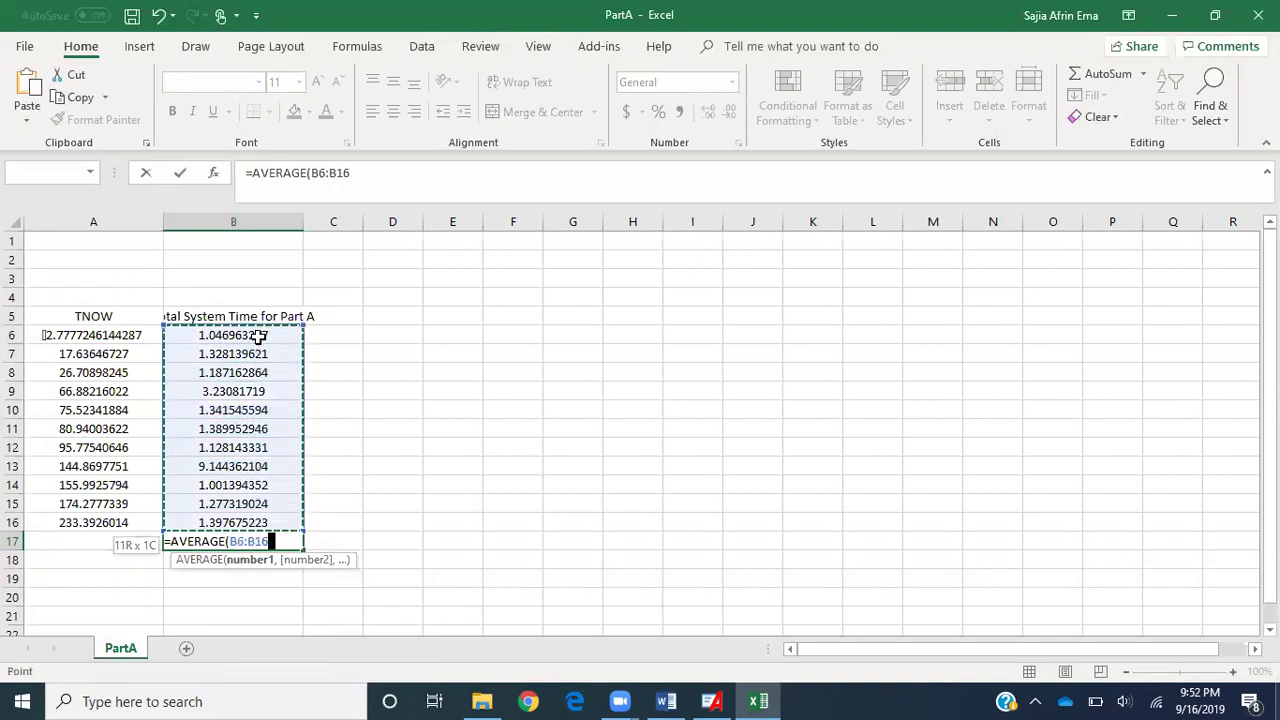
{"action": "key", "text": "Tab"}
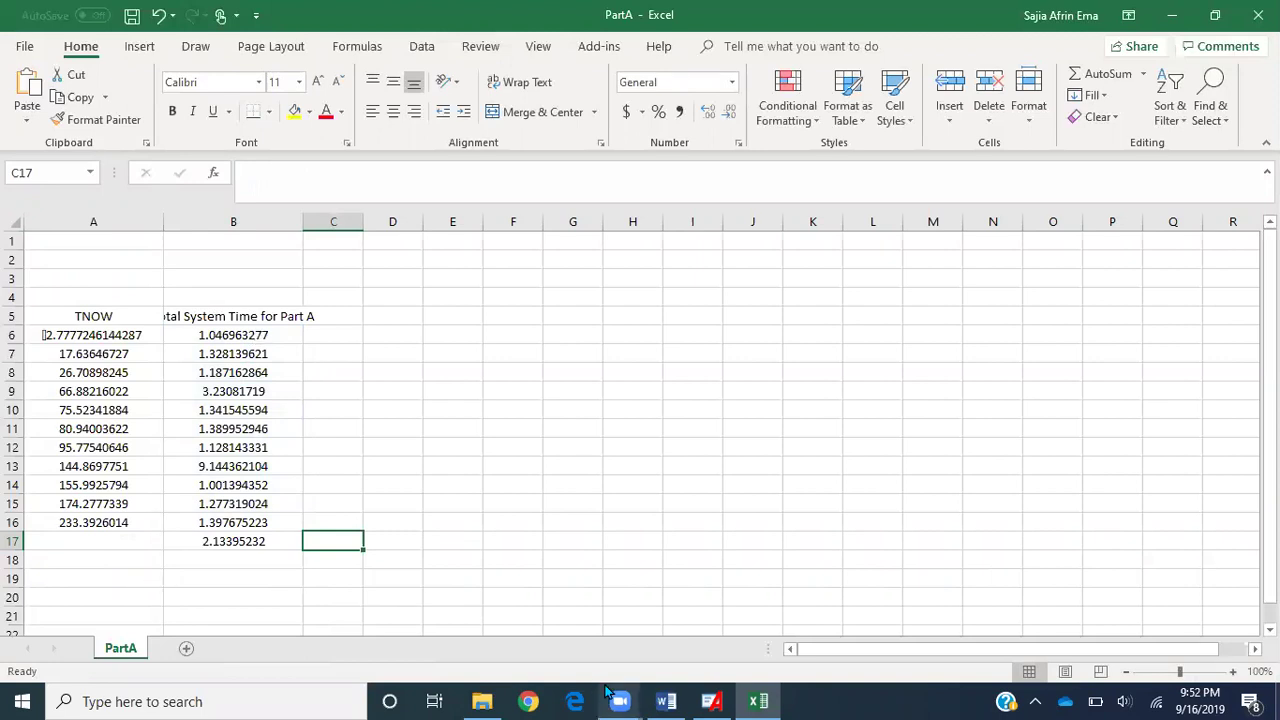
- Widen column B to fit its heading and clear the average from cell B17
{"action": "left_click", "coordinate": [117, 340]}
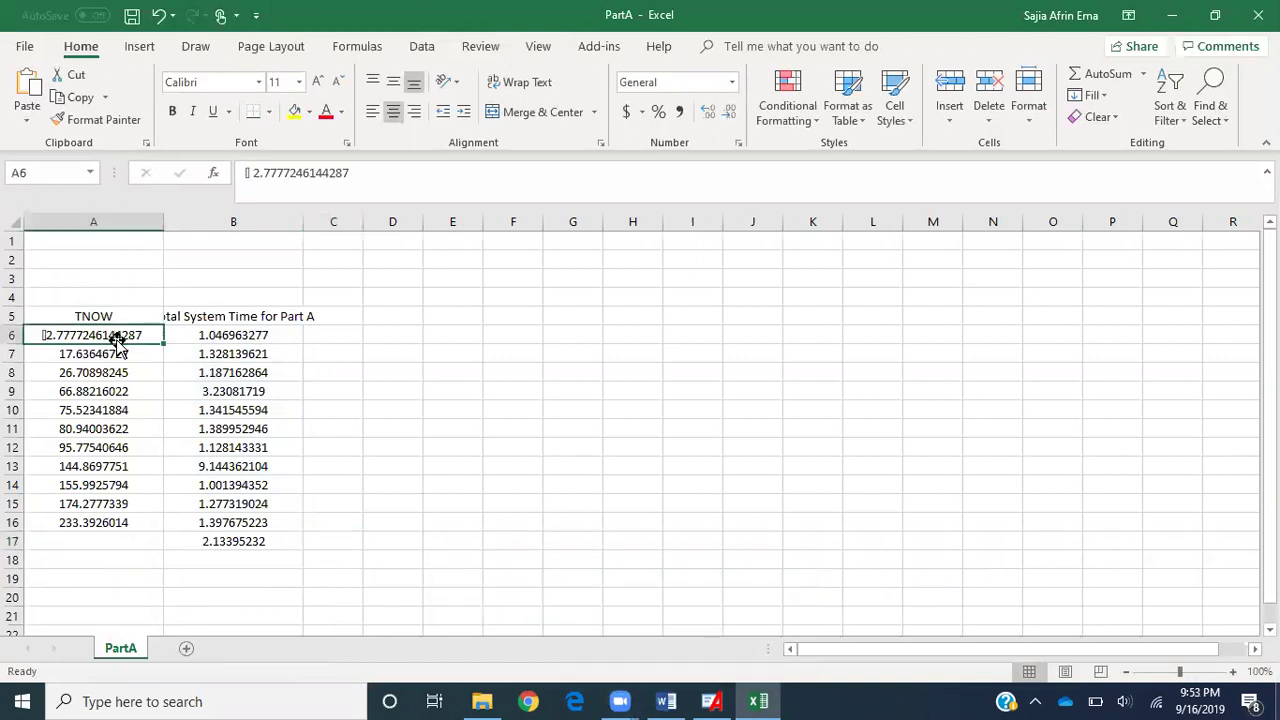
{"action": "left_click_drag", "start_coordinate": [303, 222], "coordinate": [381, 245]}
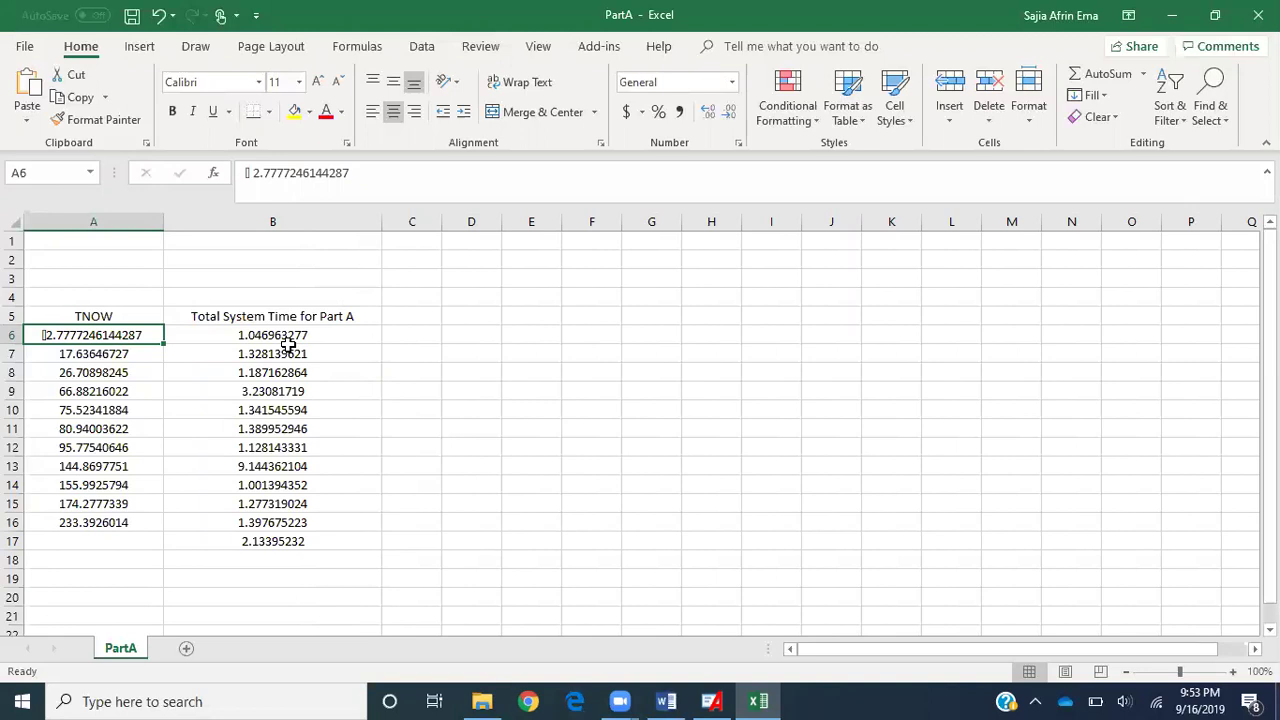
{"action": "left_click", "coordinate": [314, 550]}
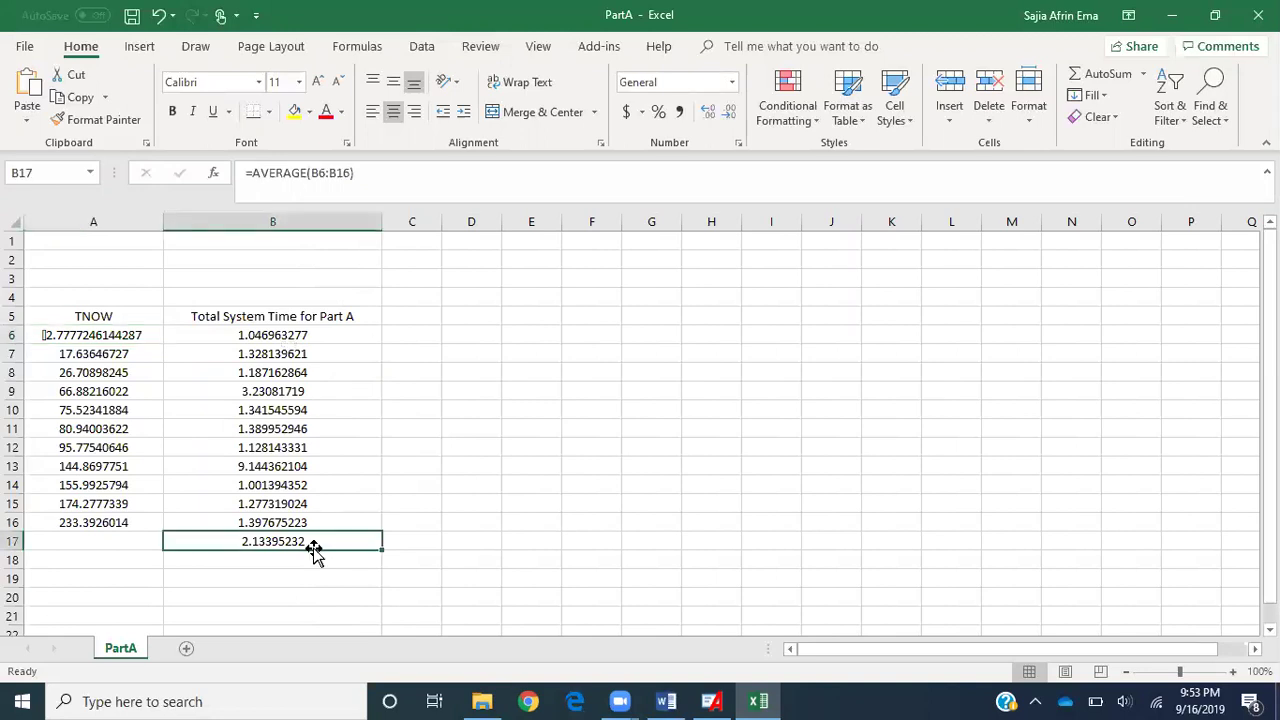
{"action": "key", "text": "Delete"}
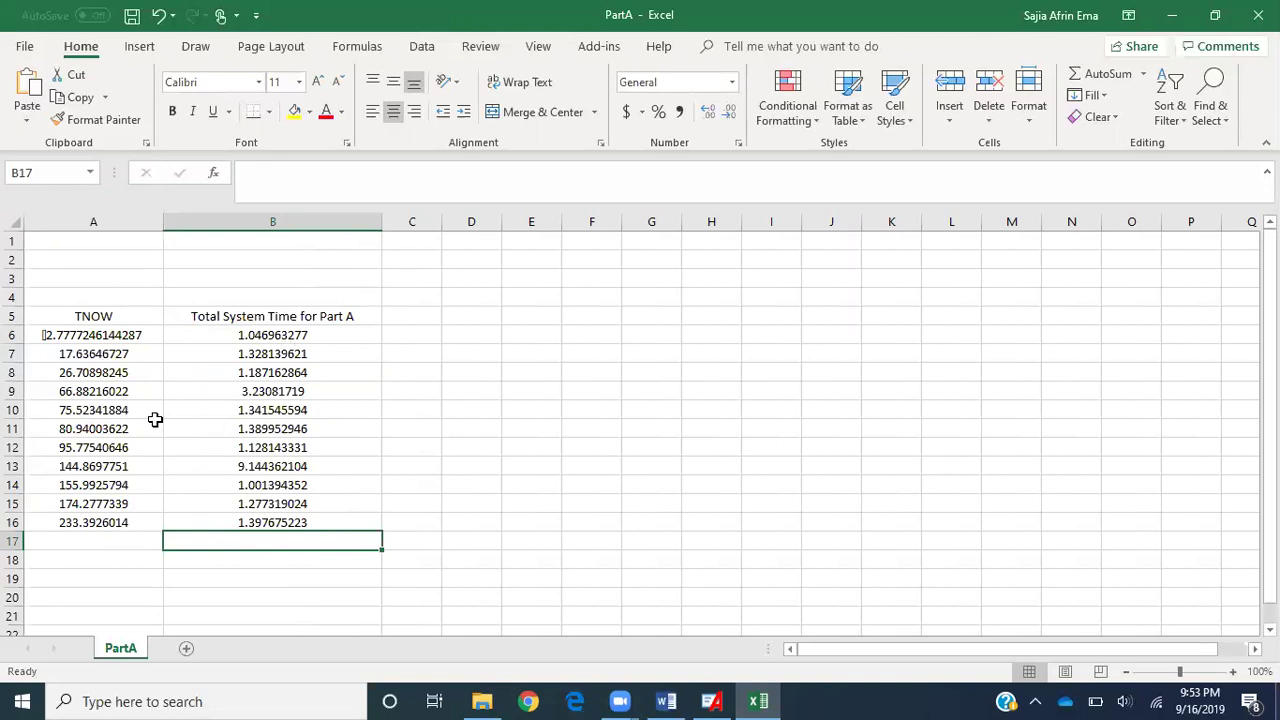
- Review the TNOW and Total System Time for Part A headings in A5 and B5
{"action": "left_click", "coordinate": [119, 316]}
{"action": "left_click", "coordinate": [214, 316]}
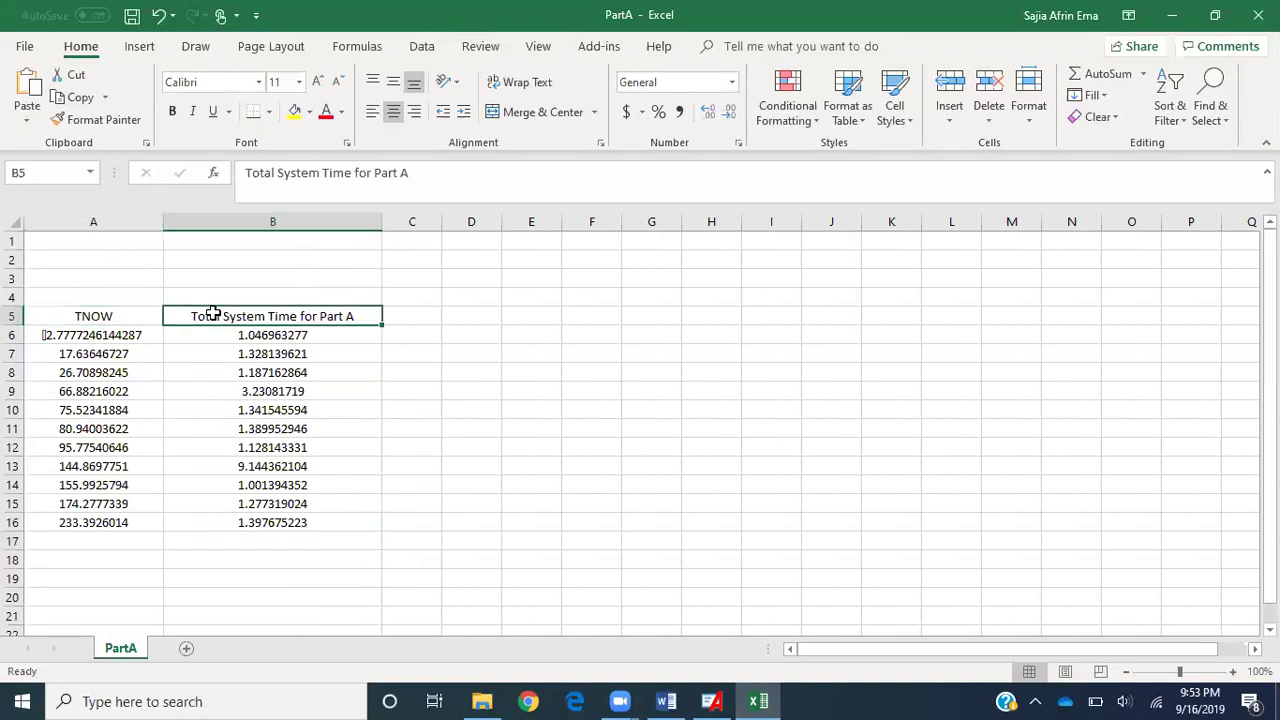
{"action": "left_click", "coordinate": [136, 316]}
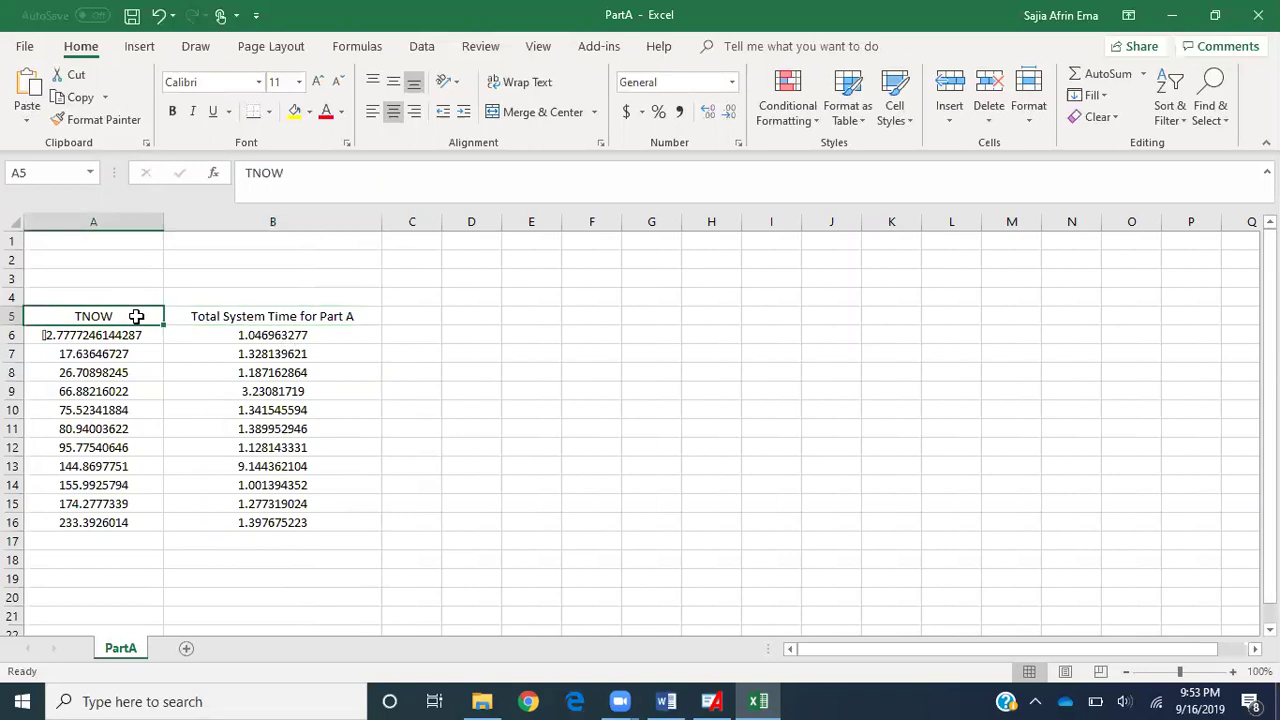
{"action": "left_click", "coordinate": [245, 332]}
{"action": "left_click", "coordinate": [234, 316]}
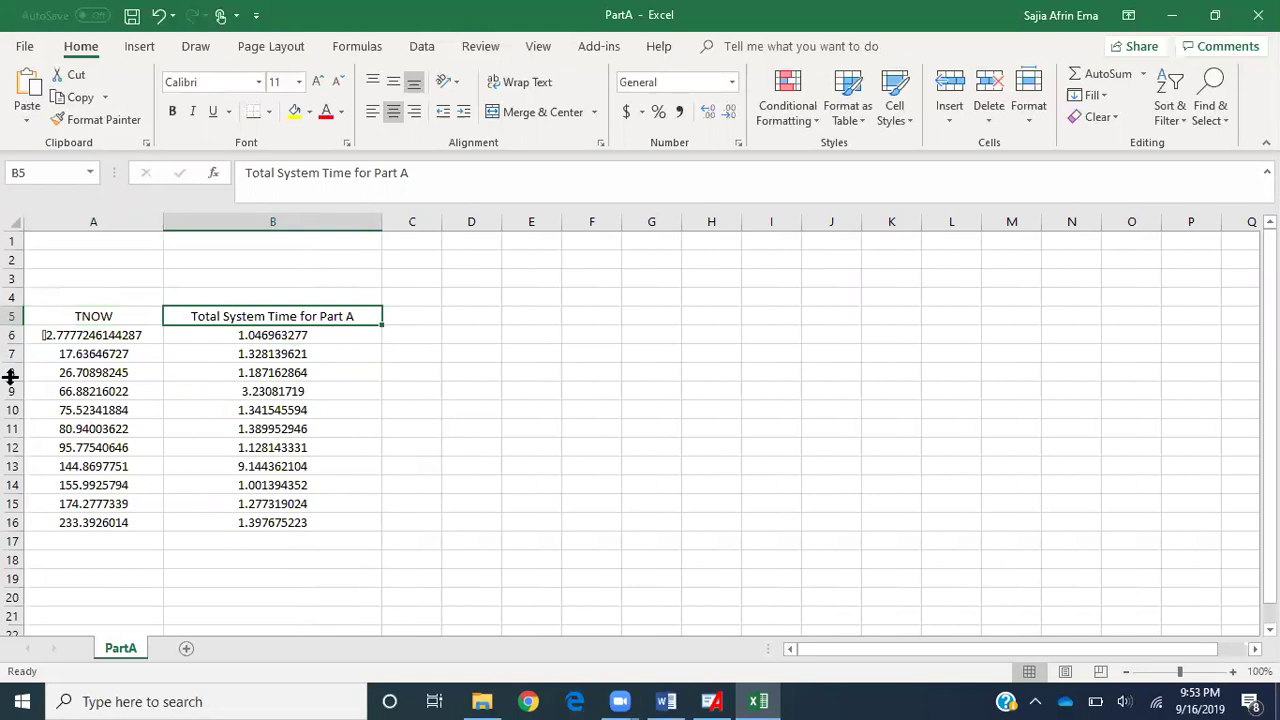
{"action": "left_click", "coordinate": [580, 389]}
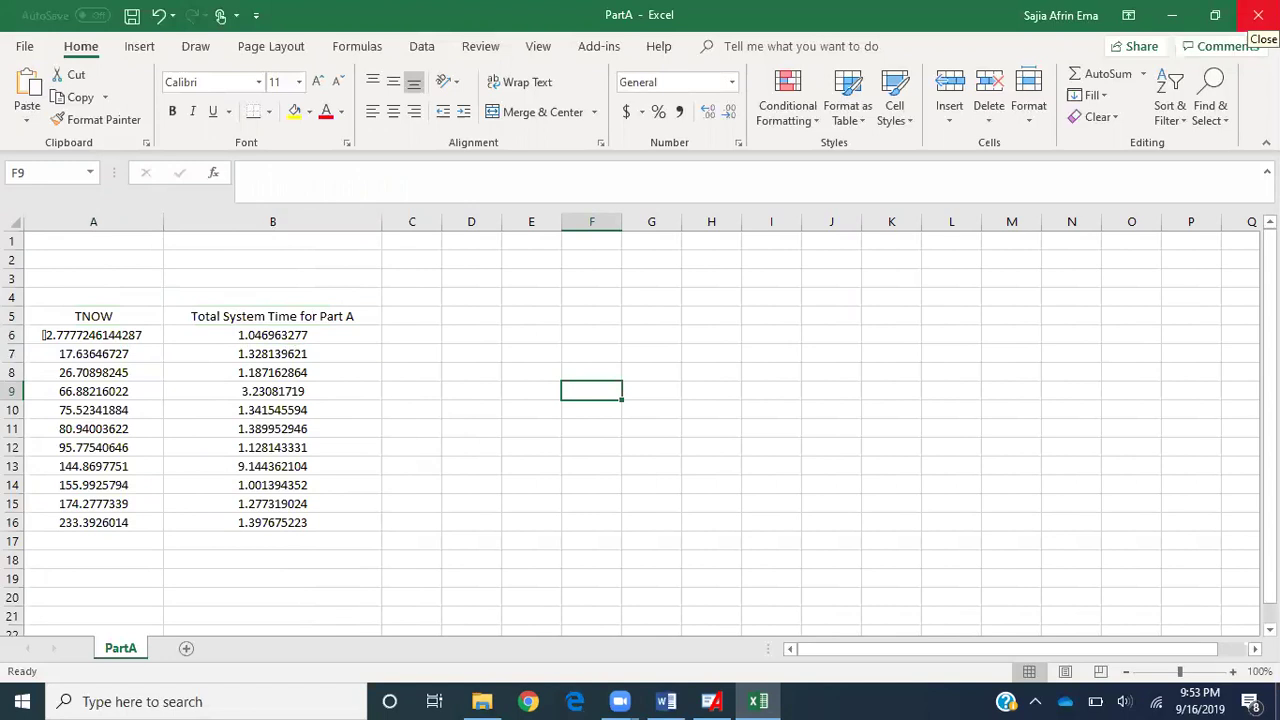
- Close the PartA workbook without saving its changes and open the PartB file from the Desktop folder
{"action": "left_click", "coordinate": [1258, 14]}
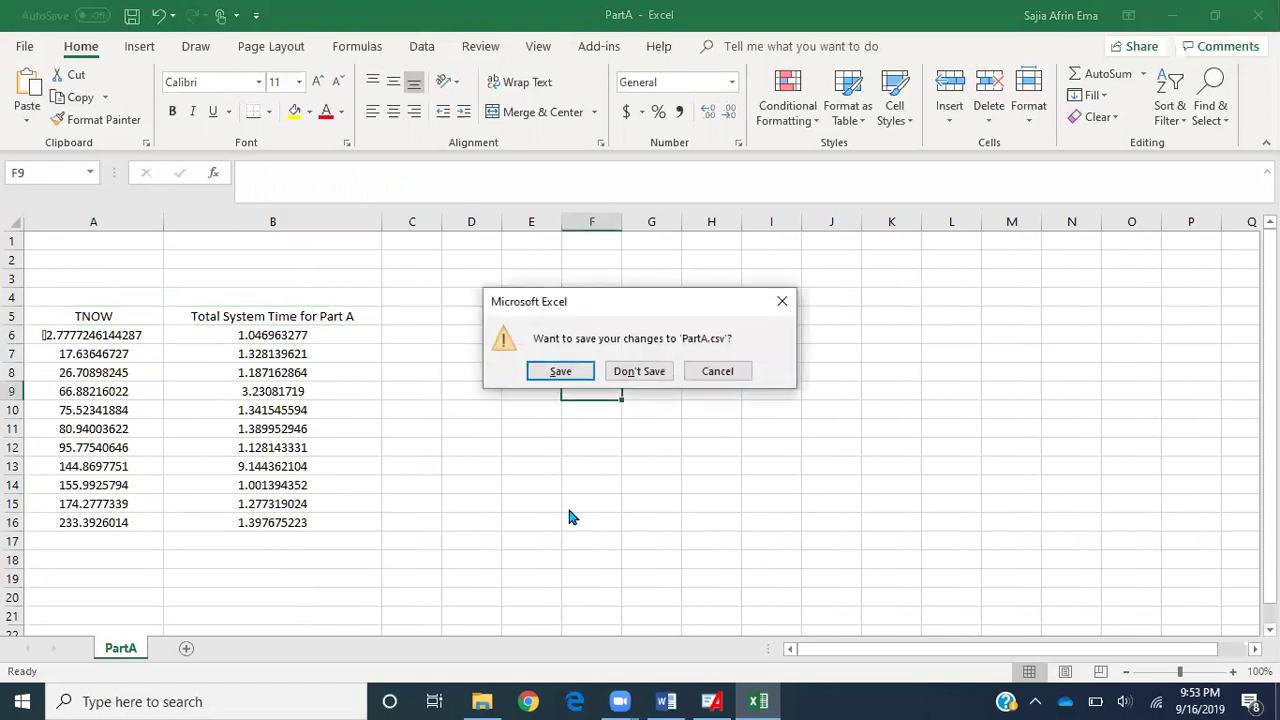
{"action": "left_click", "coordinate": [640, 371]}
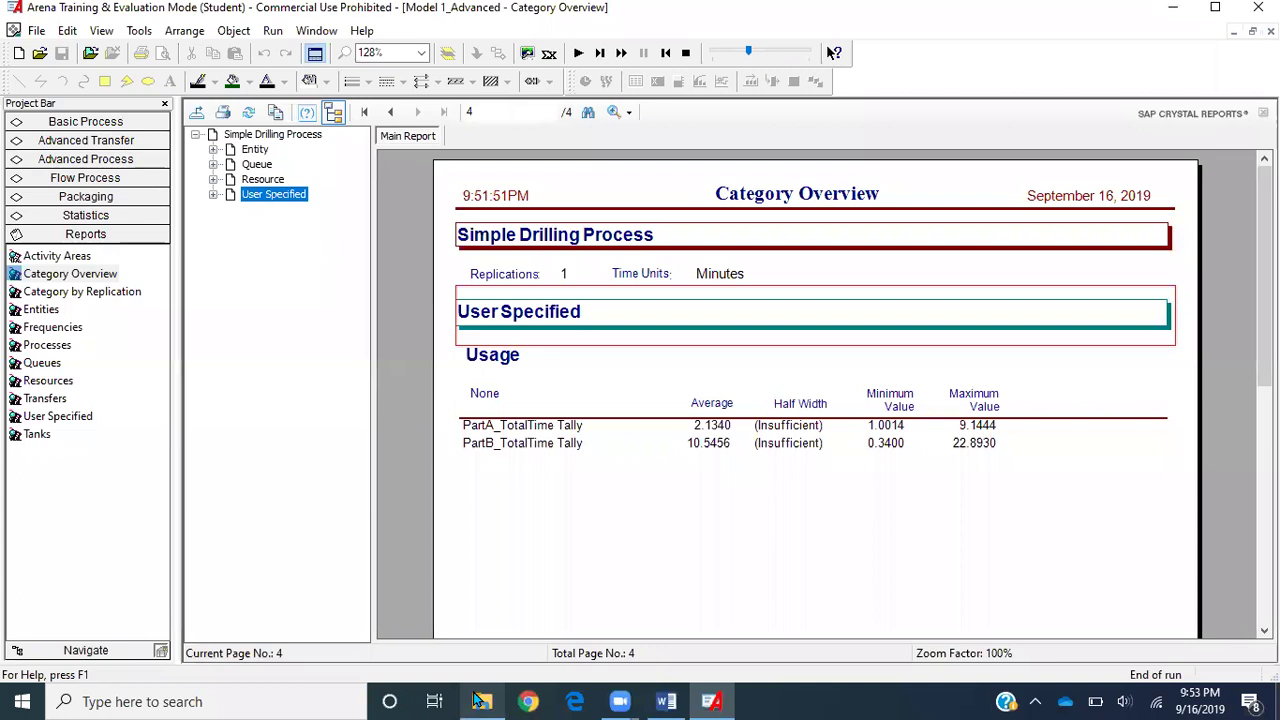
{"action": "left_click", "coordinate": [481, 701]}
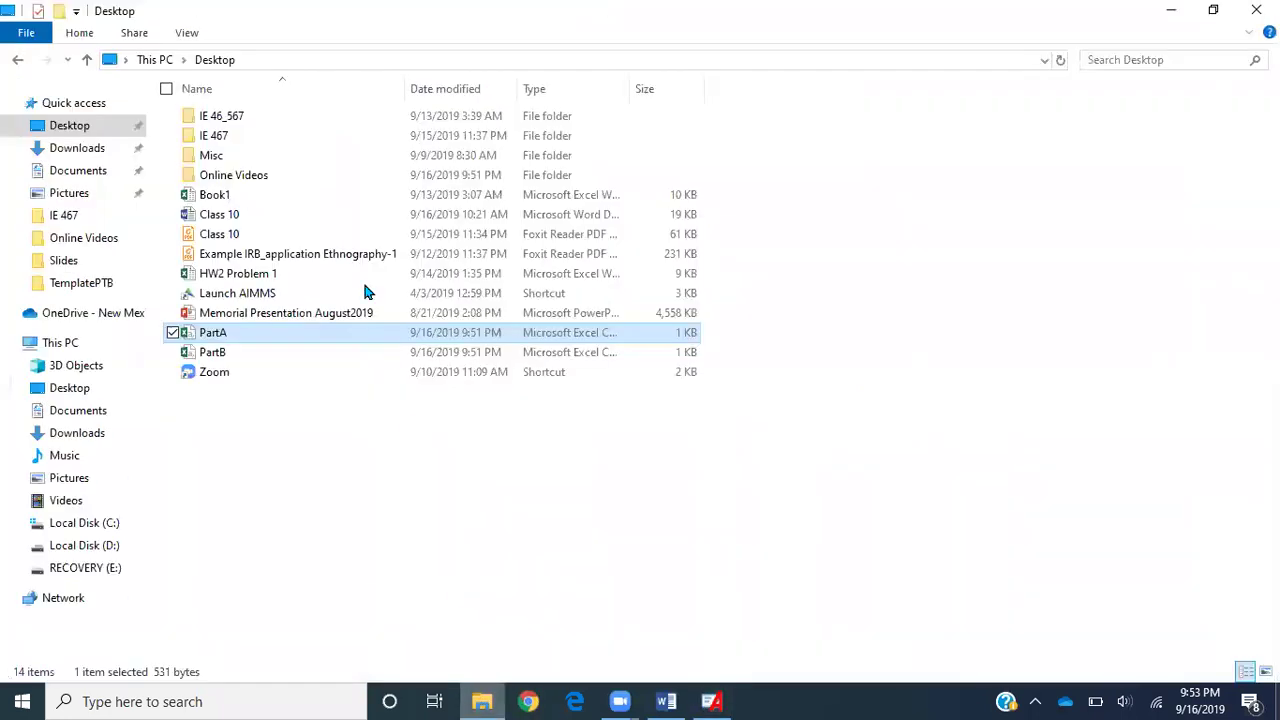
{"action": "double_click", "coordinate": [273, 358]}
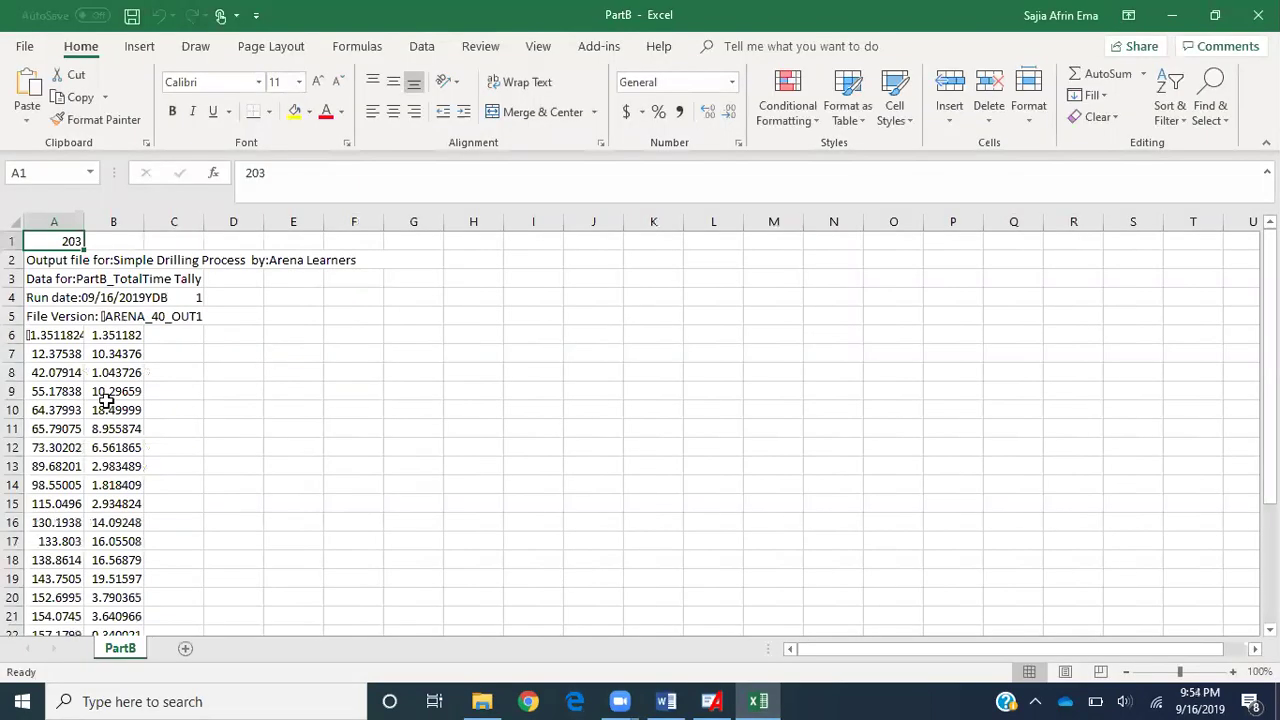
- Select the Part B total times in B6 to B29 to check their average
{"action": "scroll", "coordinate": [169, 380], "scroll_direction": "down", "scroll_amount": 1}
{"action": "left_click_drag", "start_coordinate": [125, 285], "coordinate": [108, 578]}
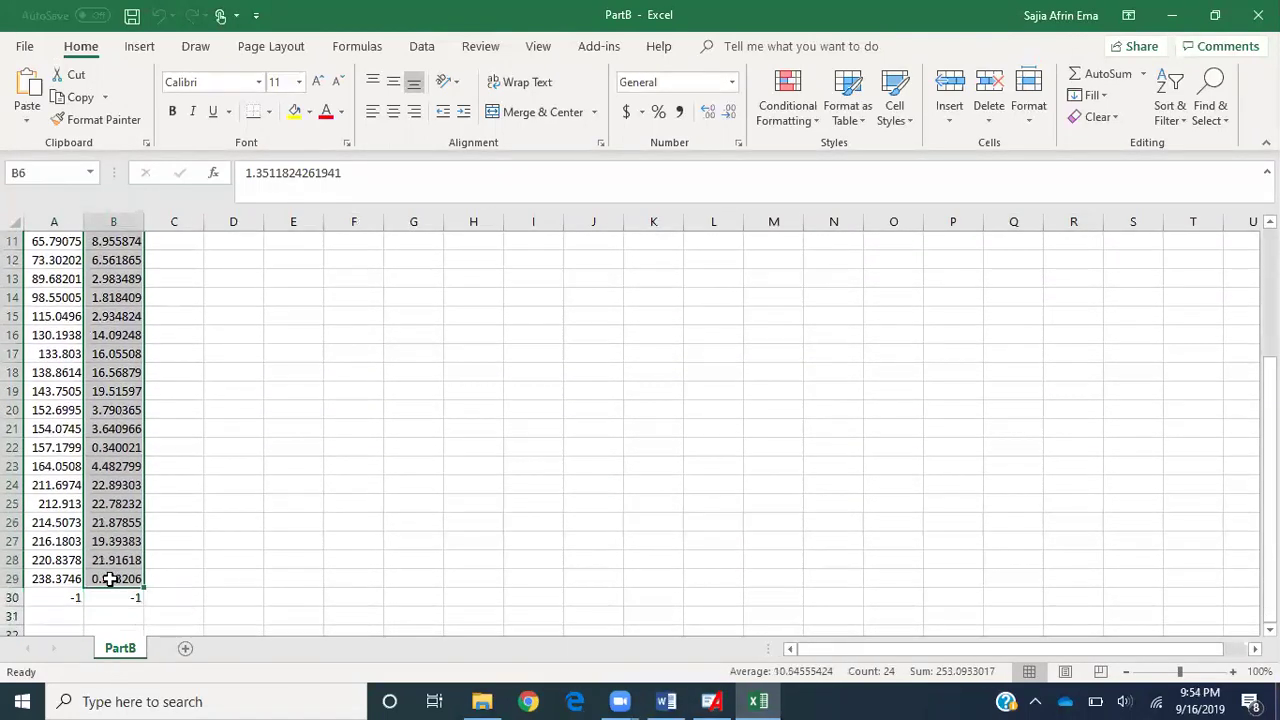
{"action": "left_click", "coordinate": [444, 378]}
- Widen column A of the PartB sheet so the time values show in full
{"action": "scroll", "coordinate": [443, 380], "scroll_direction": "up", "scroll_amount": 4}
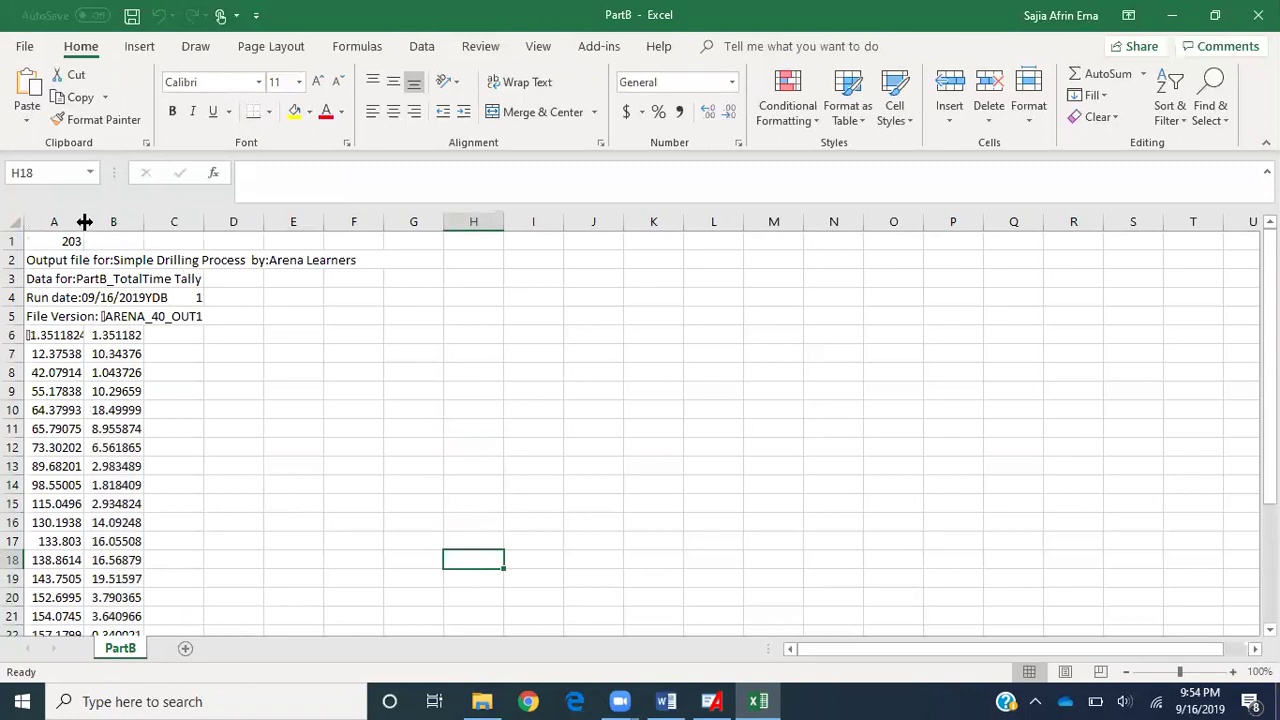
{"action": "left_click_drag", "start_coordinate": [85, 221], "coordinate": [215, 221]}
{"action": "left_click", "coordinate": [631, 429]}
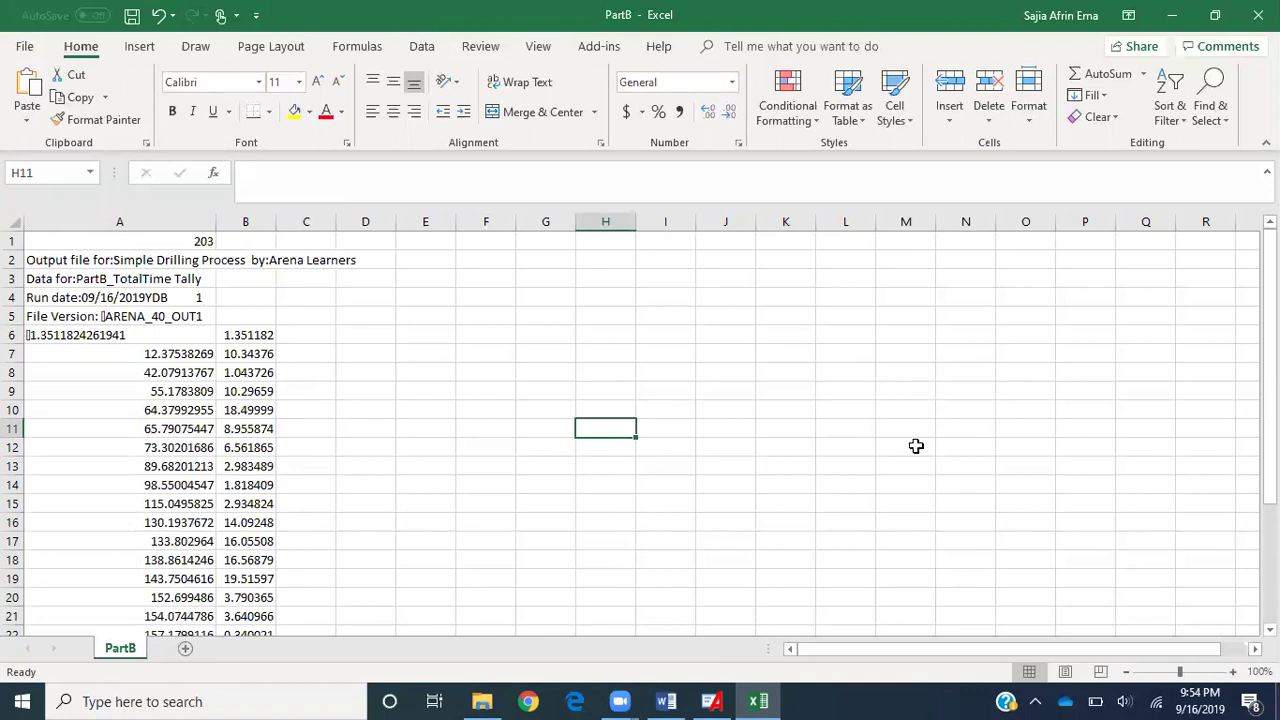
- Examine the Part B records, matching the times in column A with the total system times in column B
{"action": "scroll", "coordinate": [916, 444], "scroll_direction": "down", "scroll_amount": 2}
{"action": "left_click", "coordinate": [255, 468]}
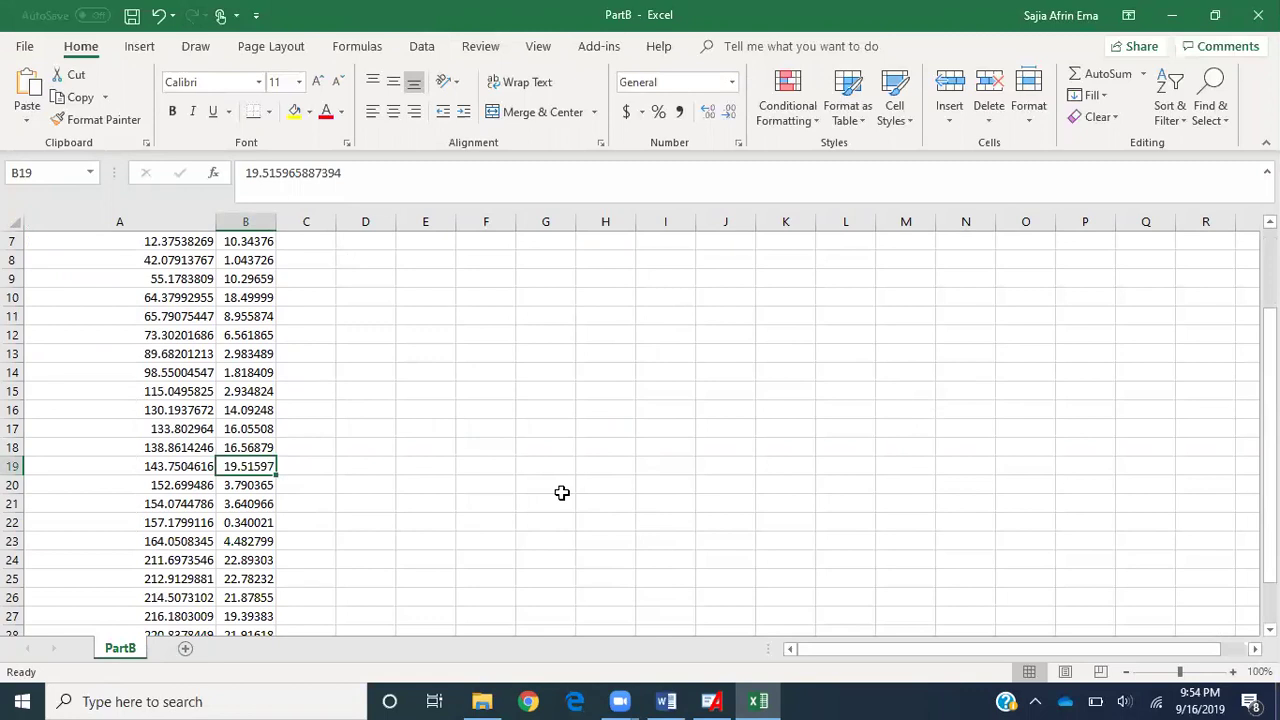
{"action": "scroll", "coordinate": [562, 493], "scroll_direction": "down", "scroll_amount": 1}
{"action": "scroll", "coordinate": [562, 493], "scroll_direction": "up", "scroll_amount": 4}
{"action": "left_click", "coordinate": [190, 357]}
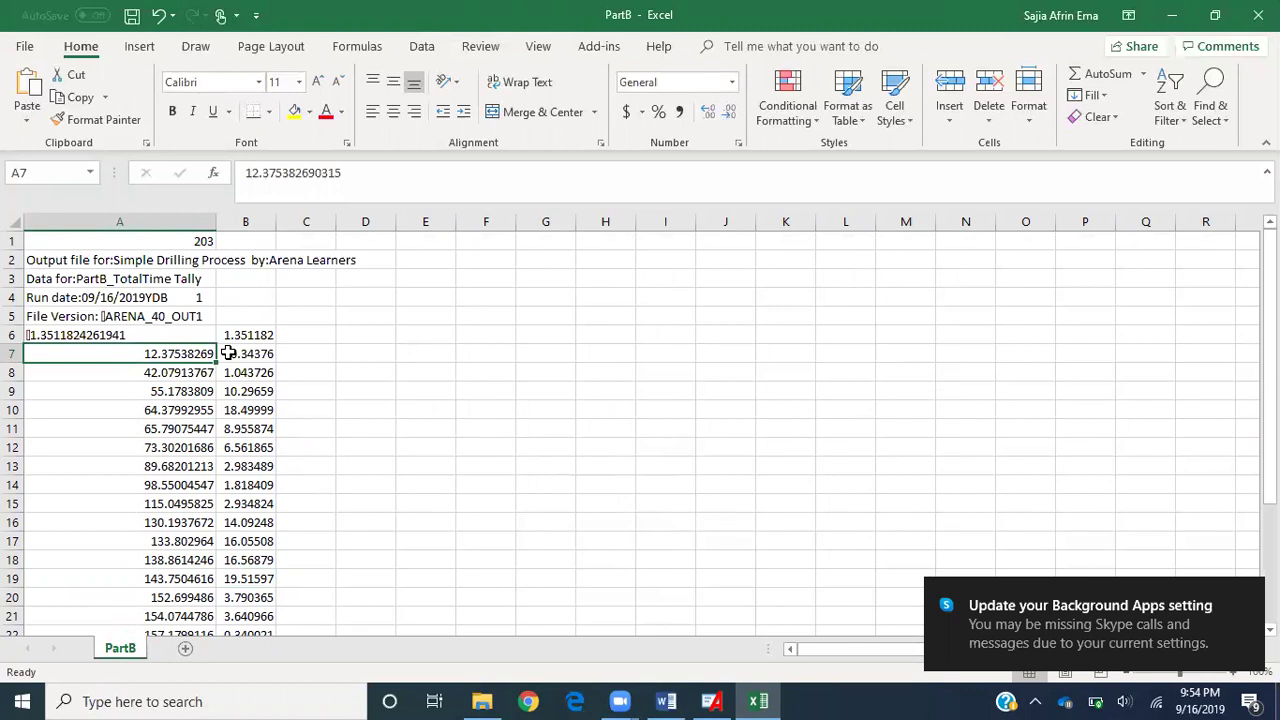
{"action": "left_click", "coordinate": [229, 353]}
{"action": "left_click", "coordinate": [210, 372]}
{"action": "left_click", "coordinate": [237, 370]}
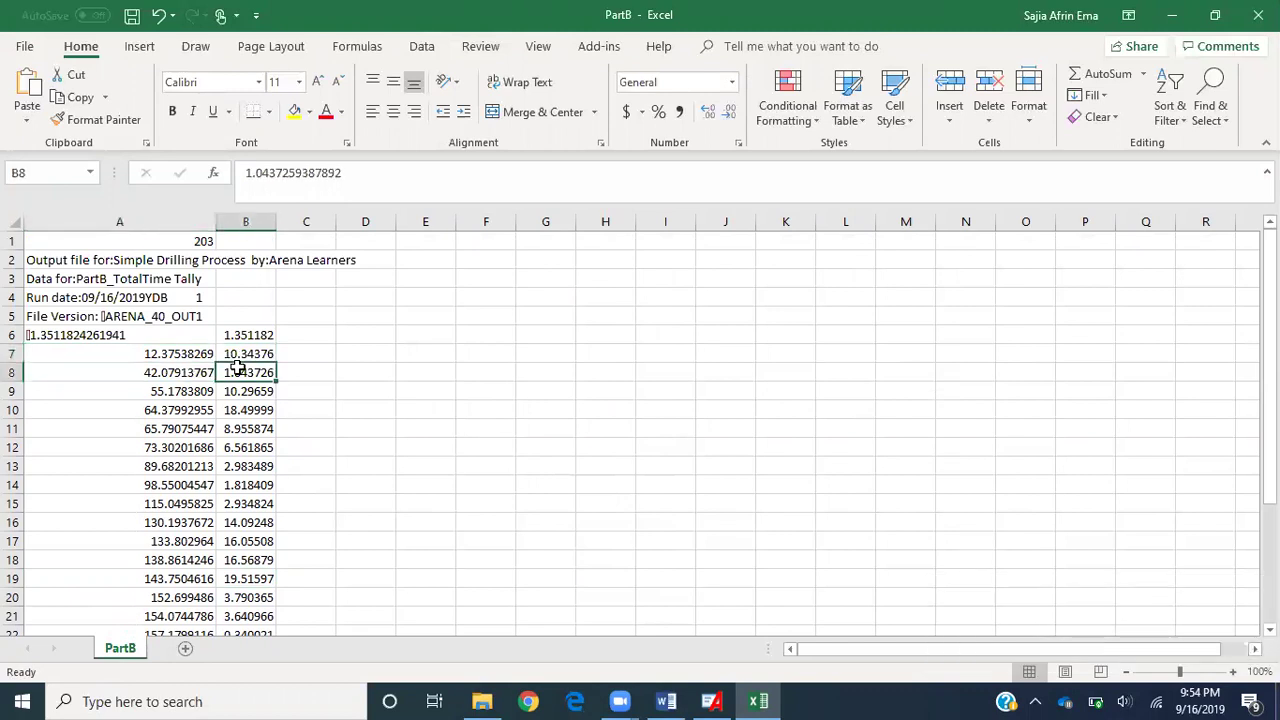
{"action": "scroll", "coordinate": [303, 491], "scroll_direction": "down", "scroll_amount": 3}
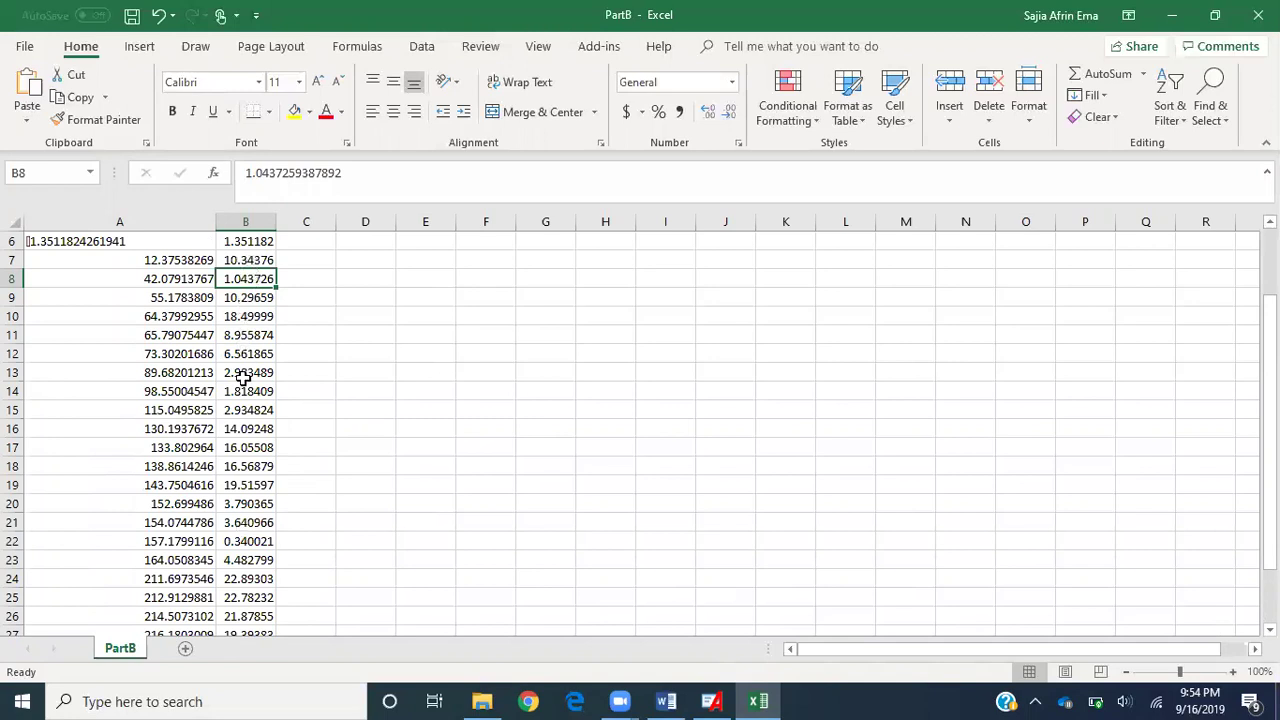
{"action": "scroll", "coordinate": [243, 378], "scroll_direction": "down", "scroll_amount": 1}
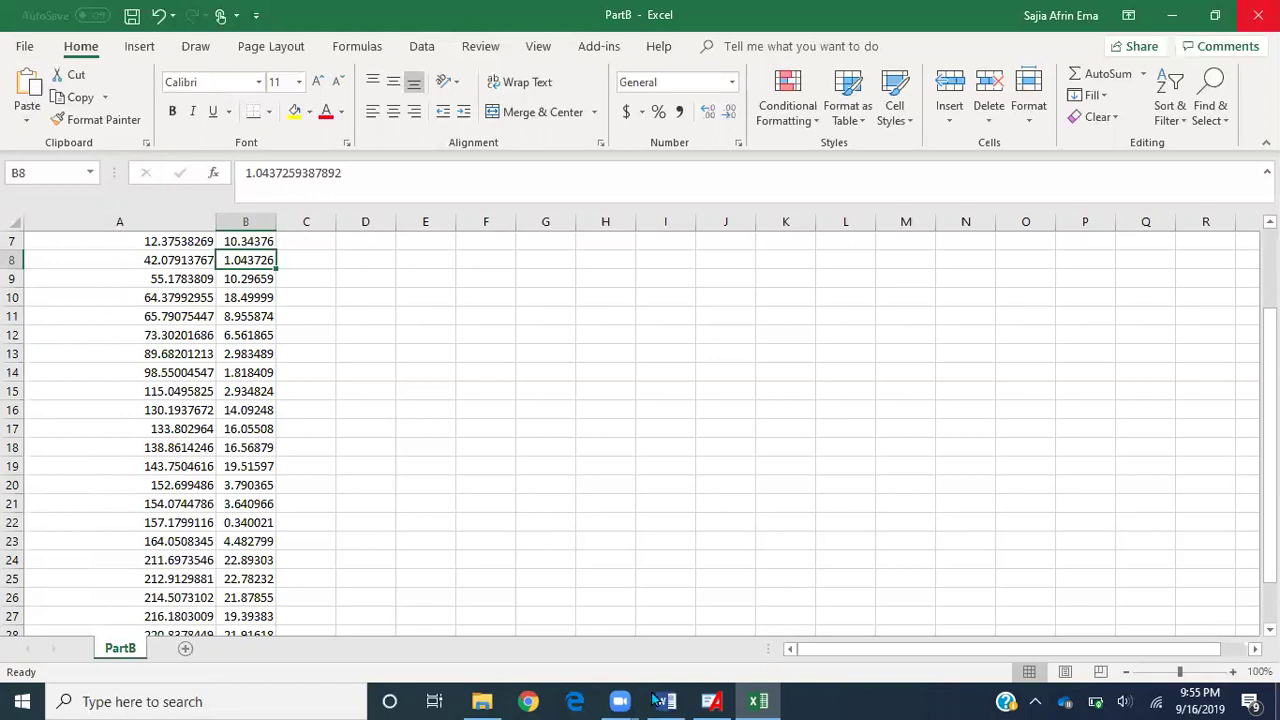
- Switch to the Easy Go document in Word and find the Logic 10 section on outputting system statistics to Excel
{"action": "left_click", "coordinate": [482, 701]}
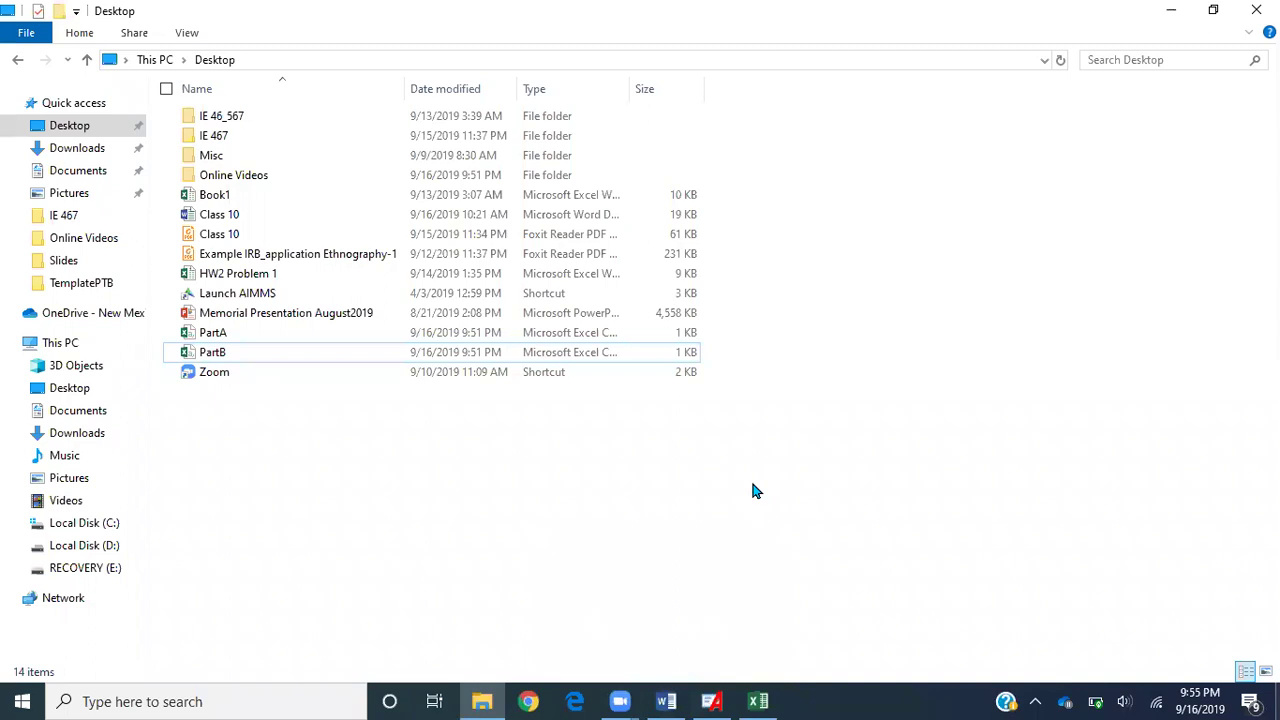
{"action": "left_click", "coordinate": [666, 701]}
{"action": "scroll", "coordinate": [537, 444], "scroll_direction": "down", "scroll_amount": 5}
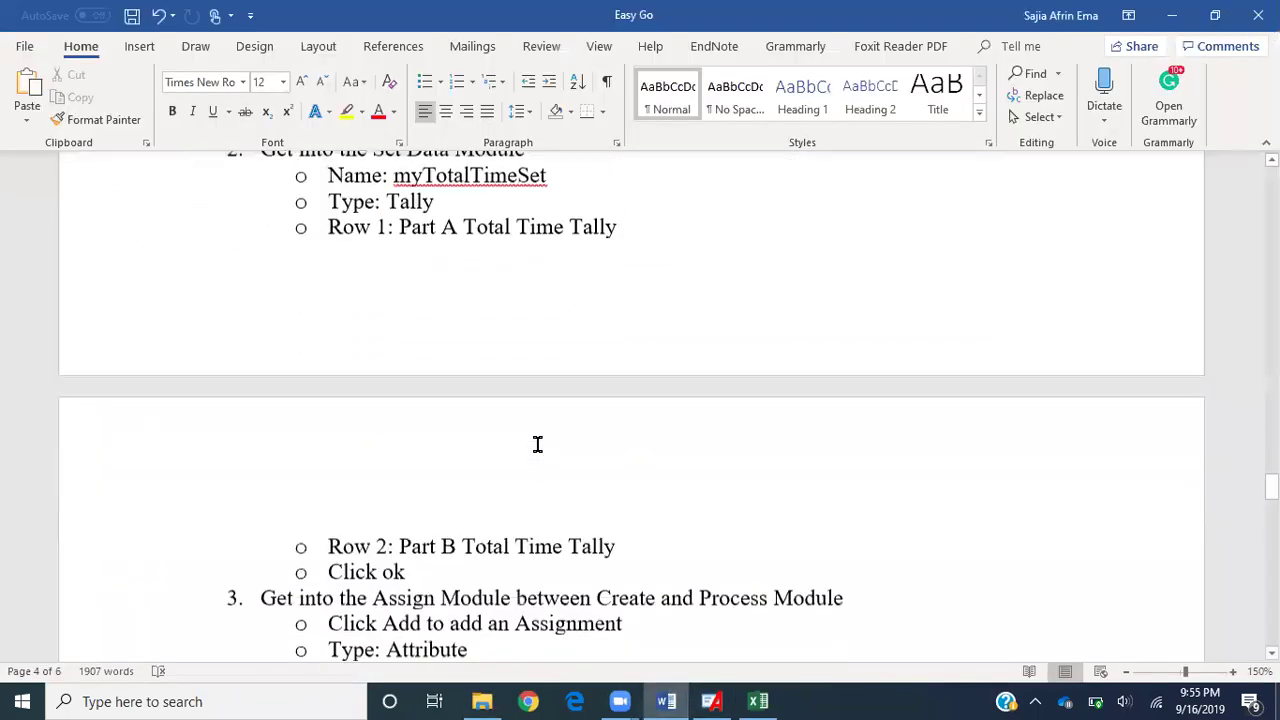
{"action": "scroll", "coordinate": [537, 444], "scroll_direction": "down", "scroll_amount": 5}
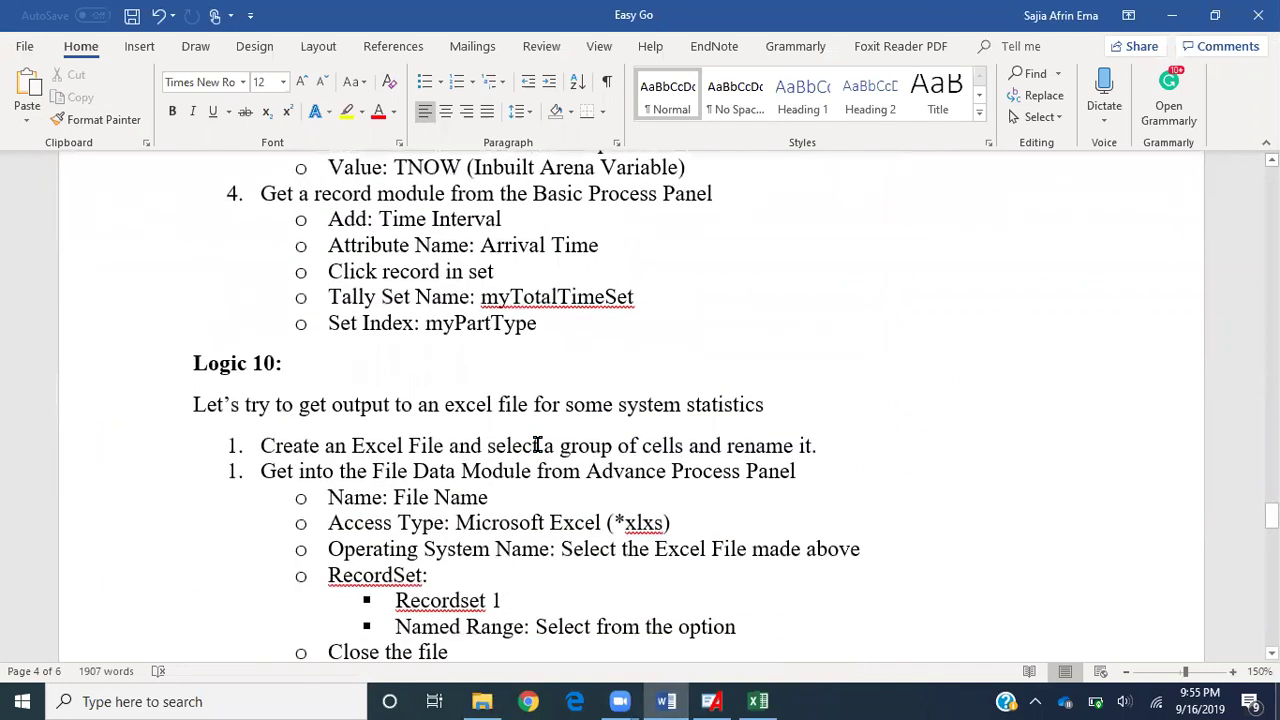